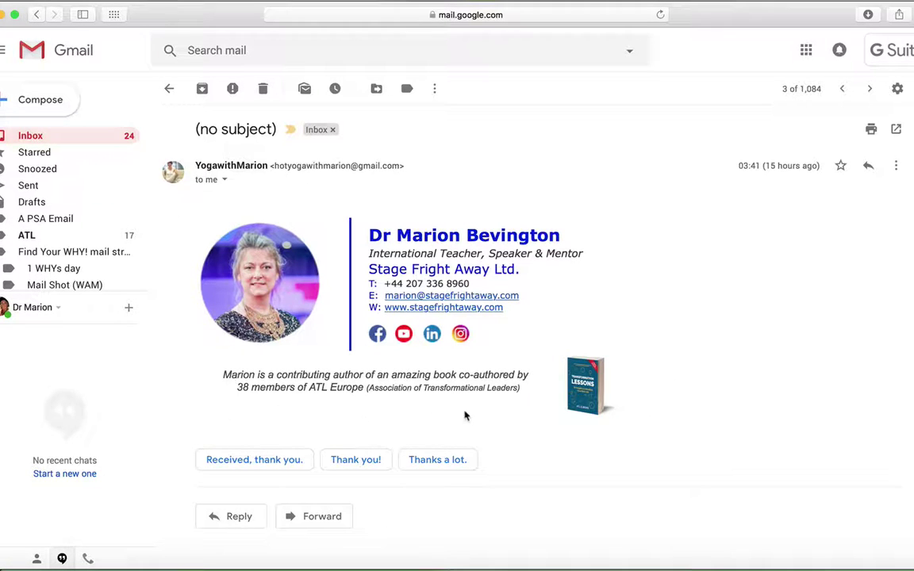
# Open the book image's Amazon link from the sample signature in a new tab, view the product page, and return to the email.
pyautogui.keyDown('super'); pyautogui.click(585, 392); pyautogui.keyUp('super')
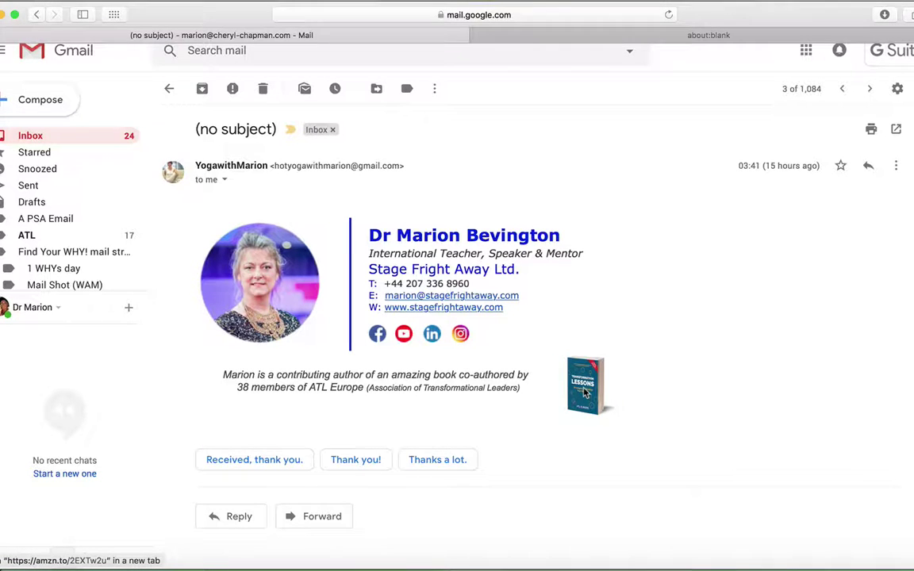
pyautogui.click(630, 35)
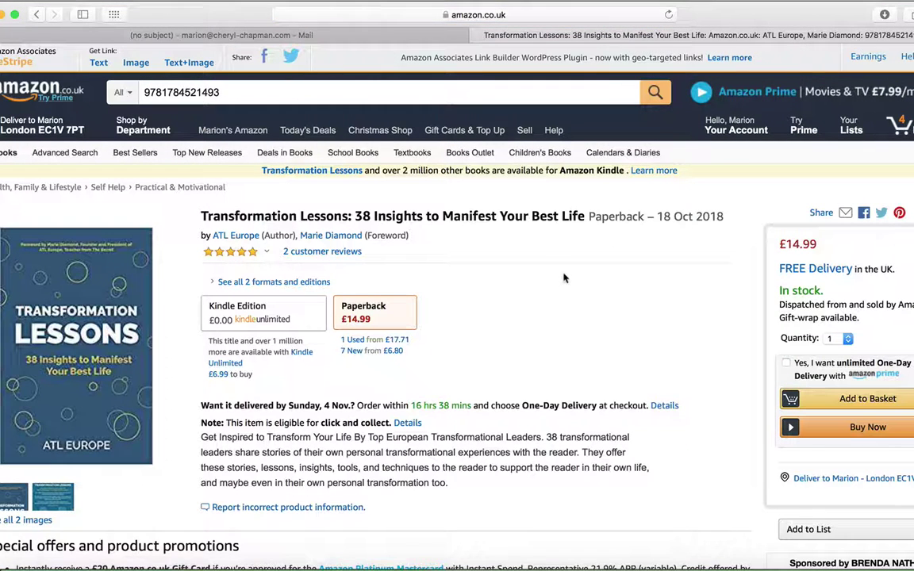
pyautogui.click(257, 36)
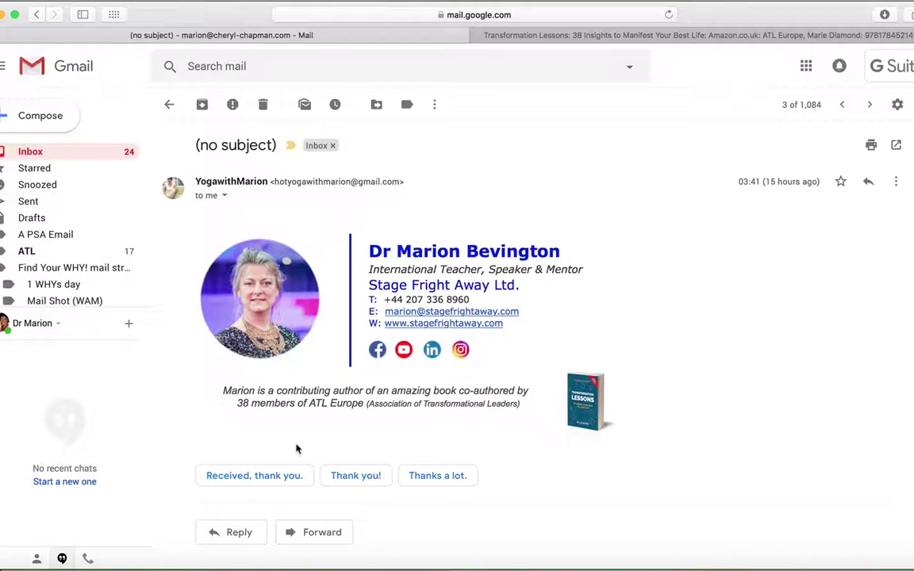
# Follow the signature's YouTube link, pause the video on the Stage Fright Away channel, and return to the email.
pyautogui.click(403, 352)
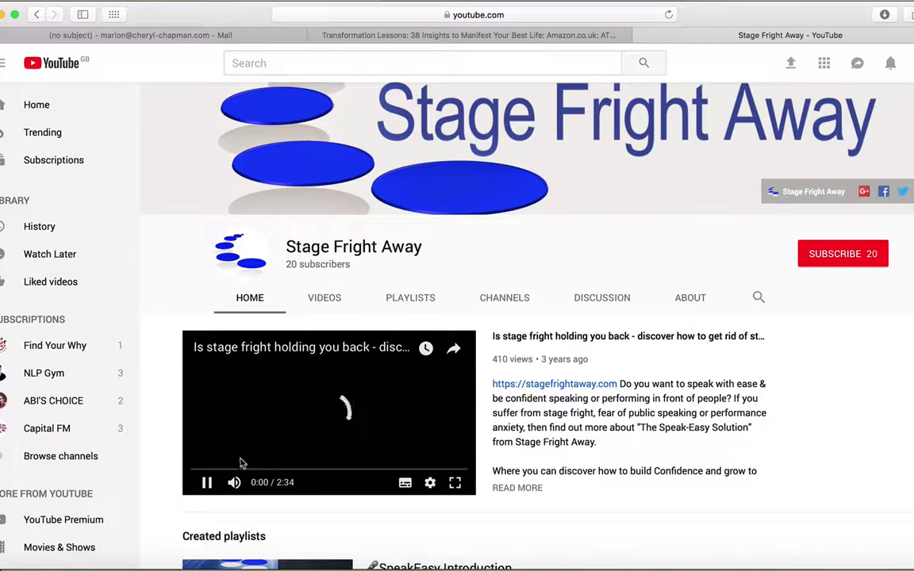
pyautogui.click(206, 484)
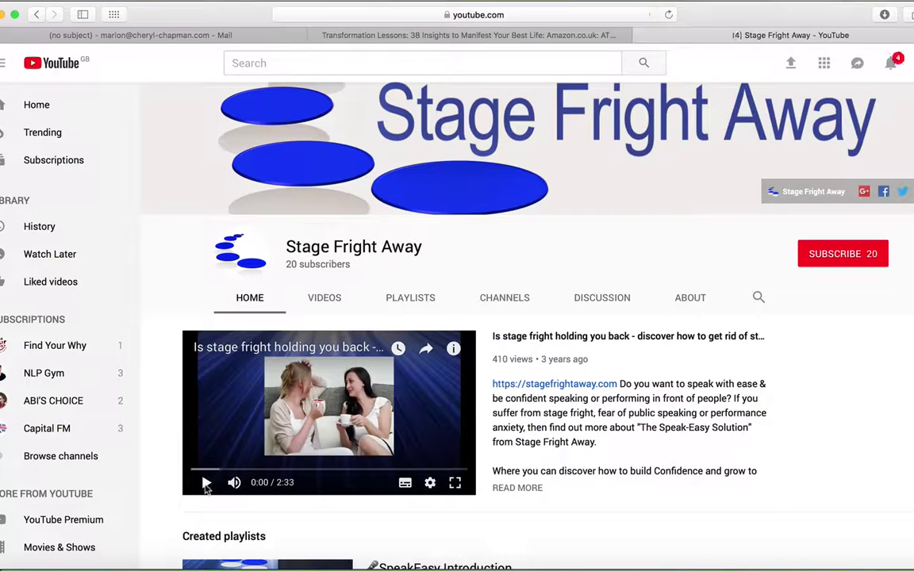
pyautogui.click(194, 36)
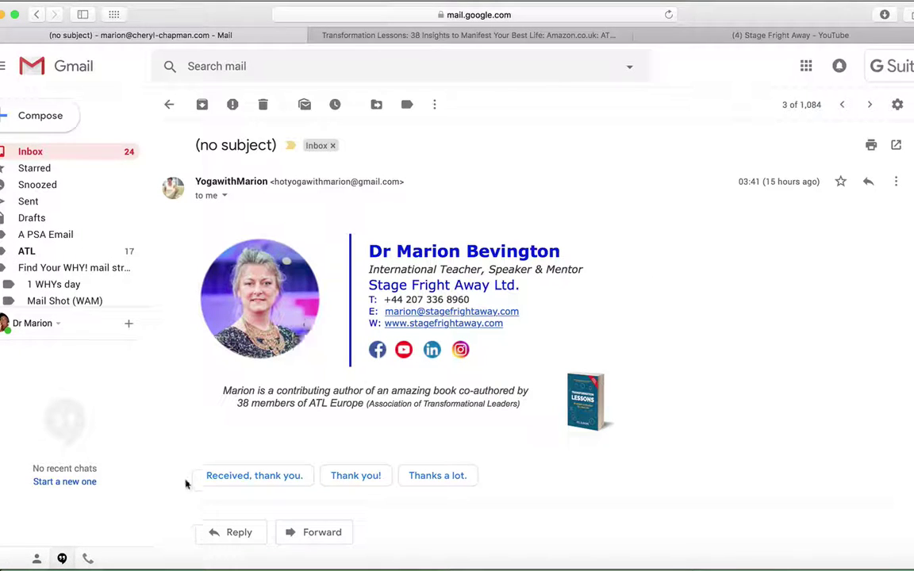
# Switch to Chrome to view the Outlook inbox, comparing it with the Gmail signature email in Safari.
pyautogui.click(88, 560)
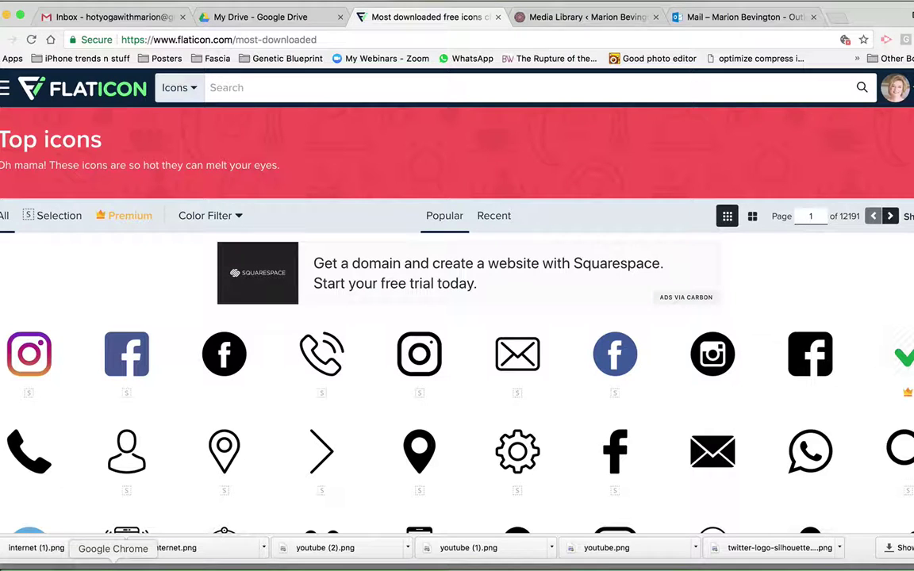
pyautogui.click(745, 17)
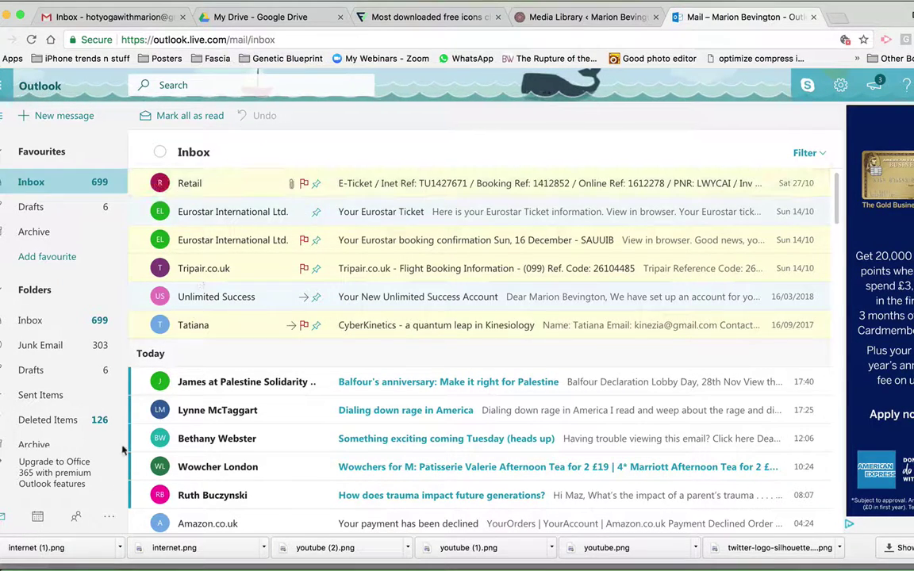
pyautogui.click(82, 564)
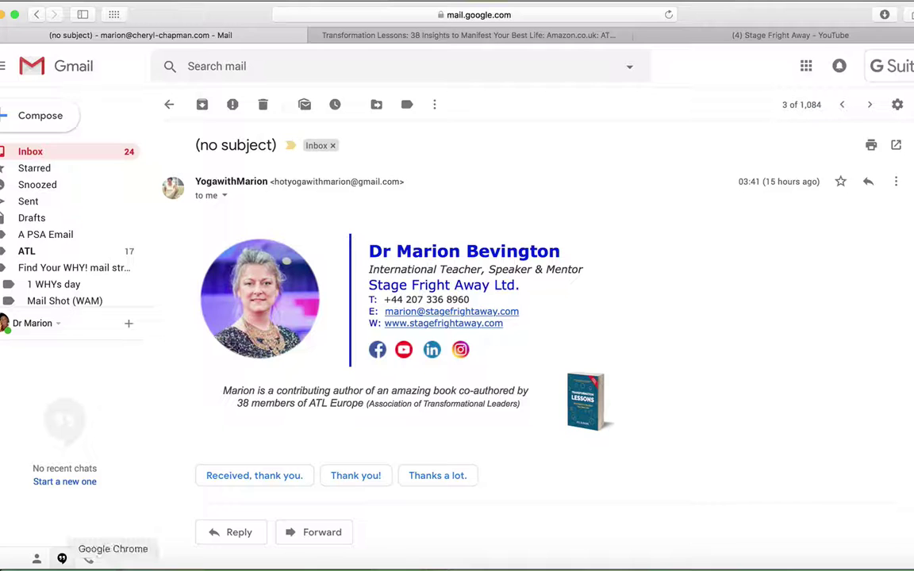
pyautogui.click(115, 563)
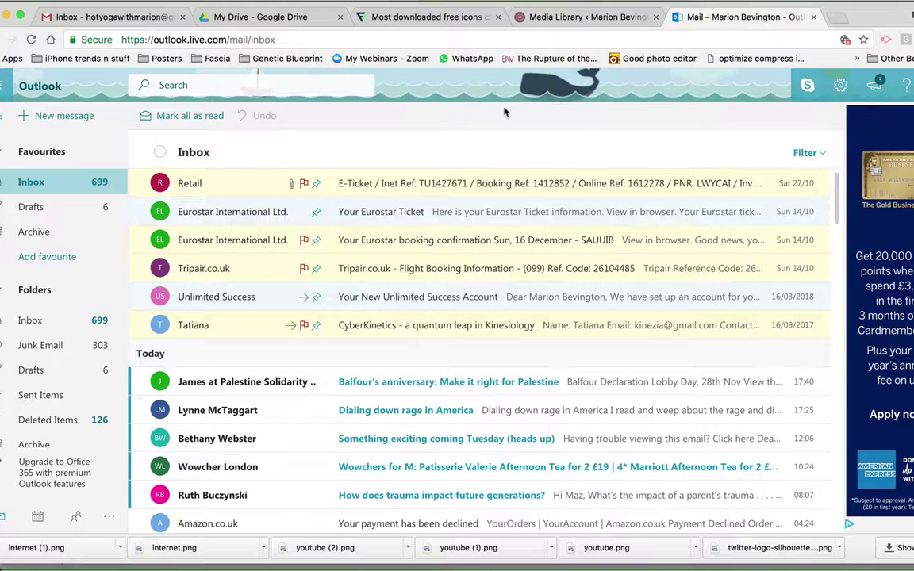
# Open the black round Facebook icon from Flaticon's Top icons page in the icon editor.
pyautogui.click(419, 19)
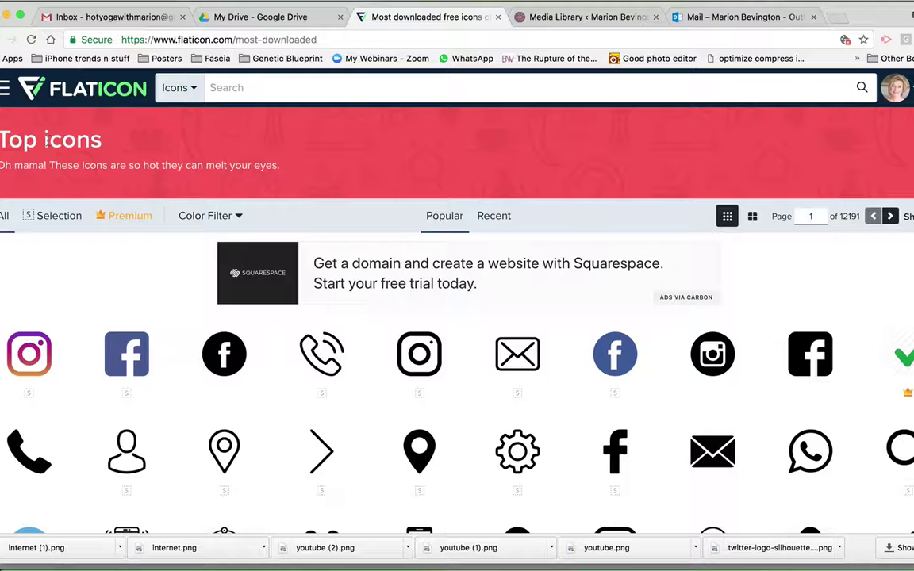
pyautogui.moveTo(56, 269)
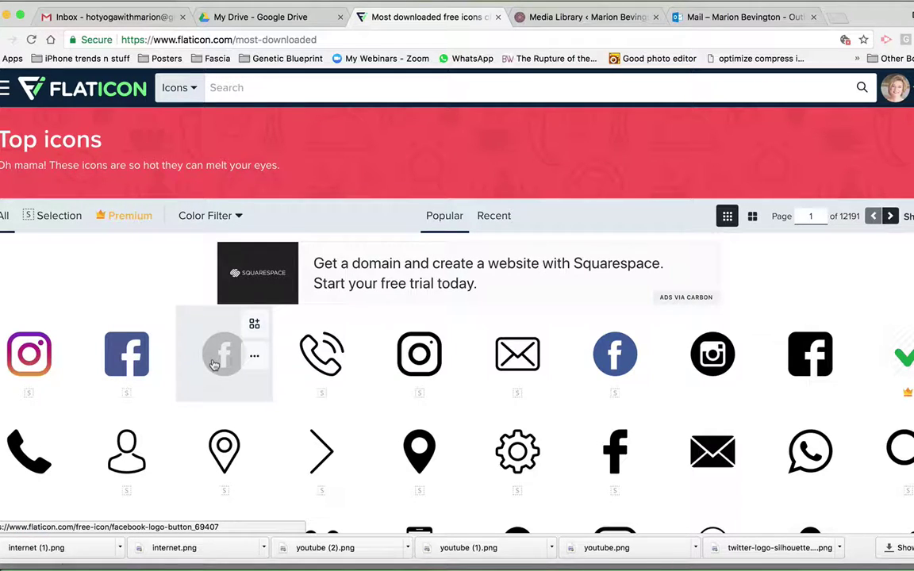
pyautogui.click(255, 360)
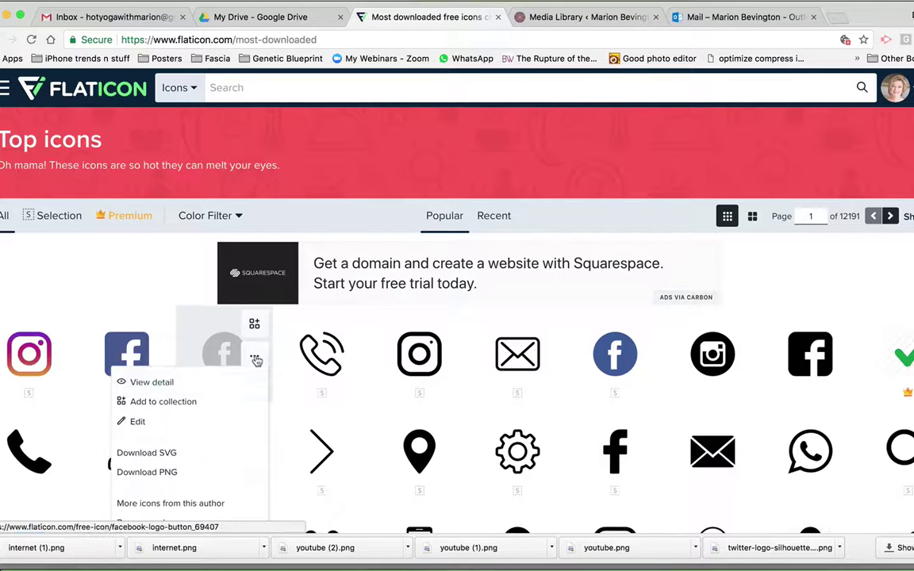
pyautogui.click(136, 426)
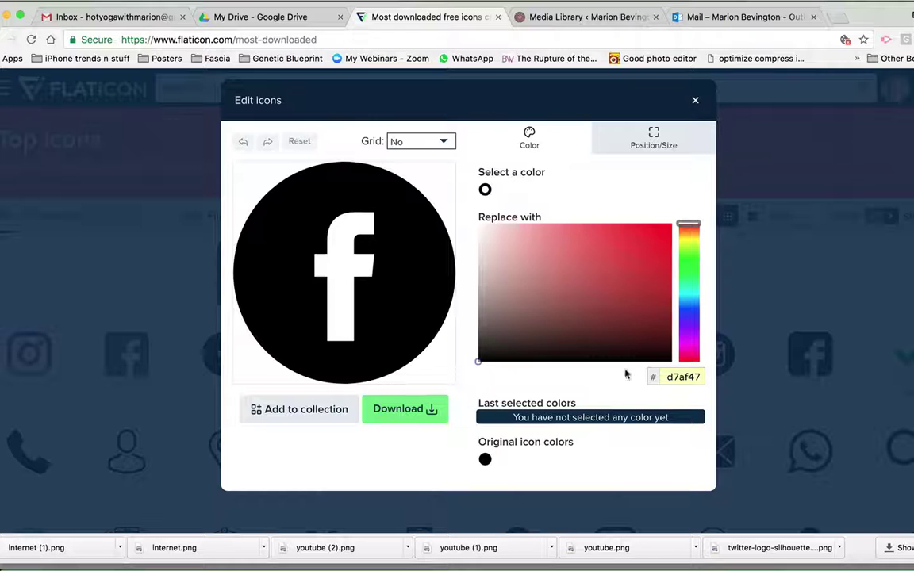
# Recolor the Facebook icon gold with the hex color d7af47.
pyautogui.moveTo(698, 377); pyautogui.dragTo(663, 376)
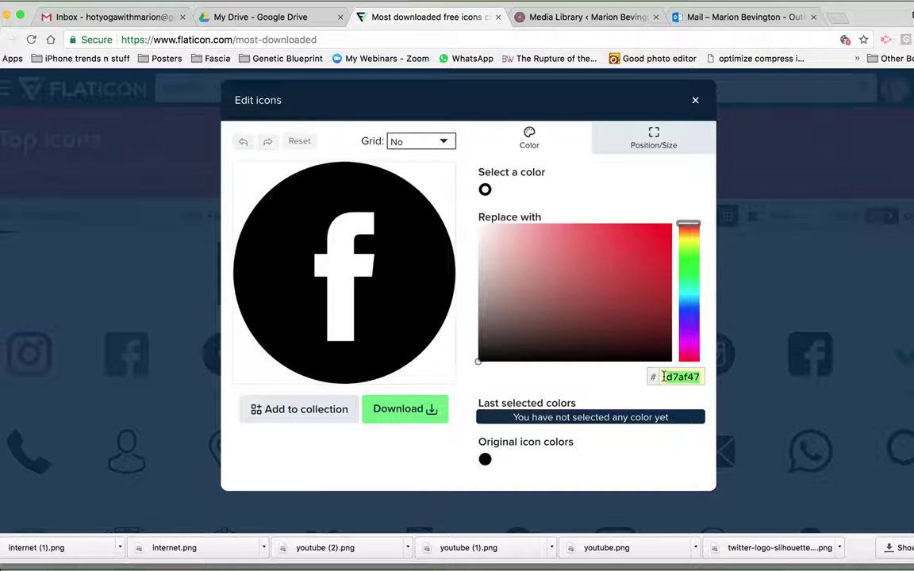
pyautogui.click(663, 377)
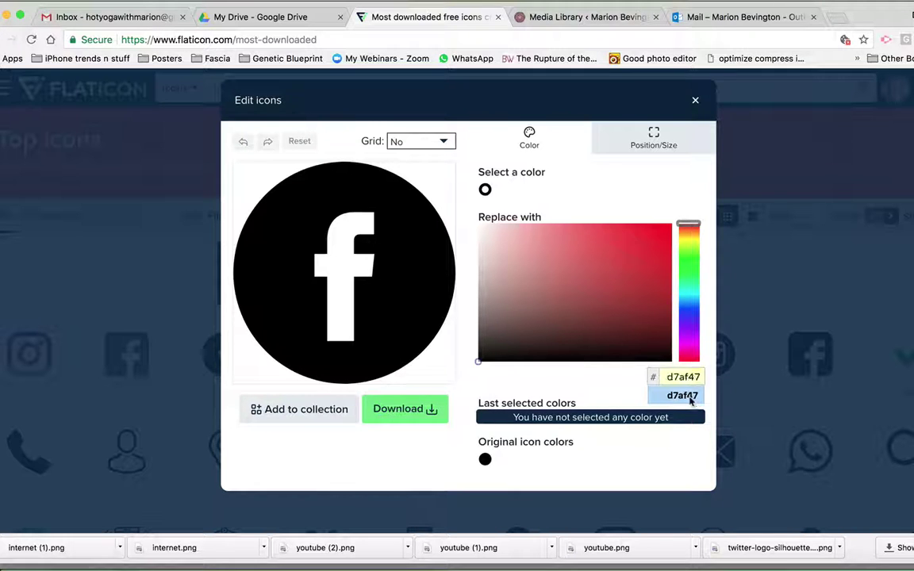
pyautogui.click(690, 399)
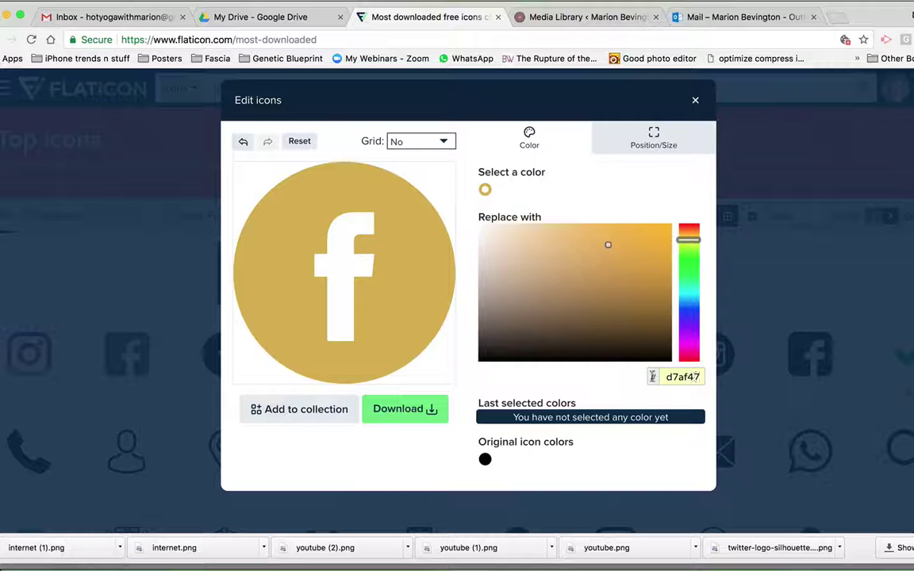
# Change the Facebook icon's color to the brand blue, hex 005379.
pyautogui.click(699, 377)
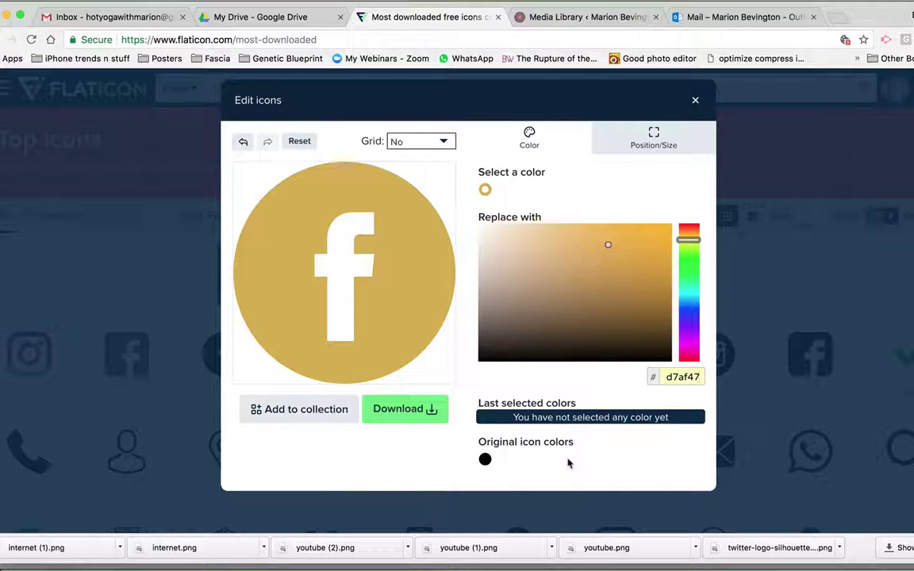
pyautogui.press('Down')
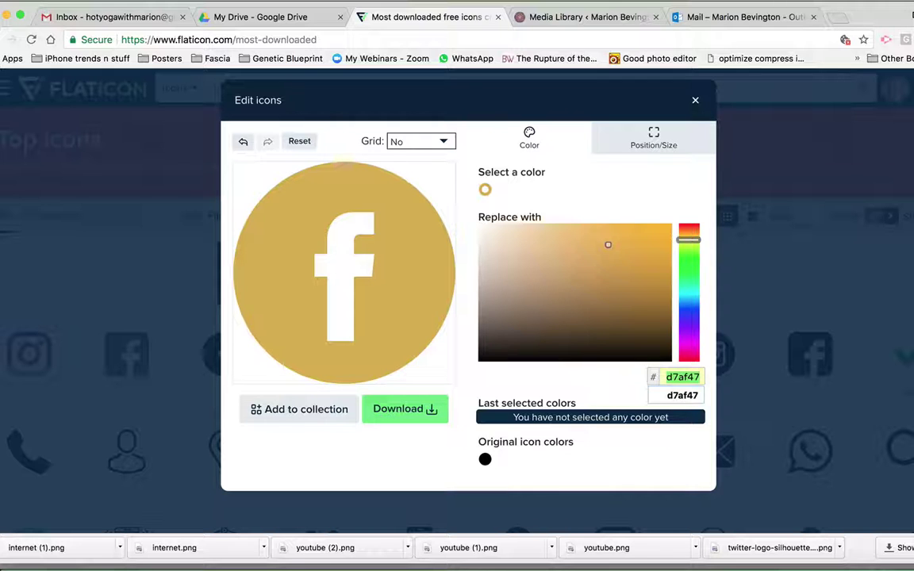
pyautogui.write('005379')
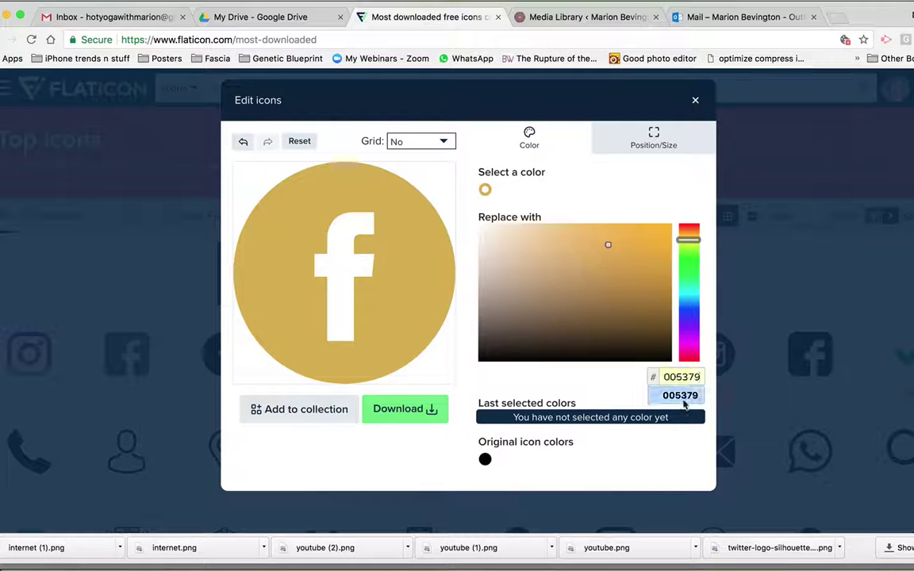
pyautogui.click(680, 395)
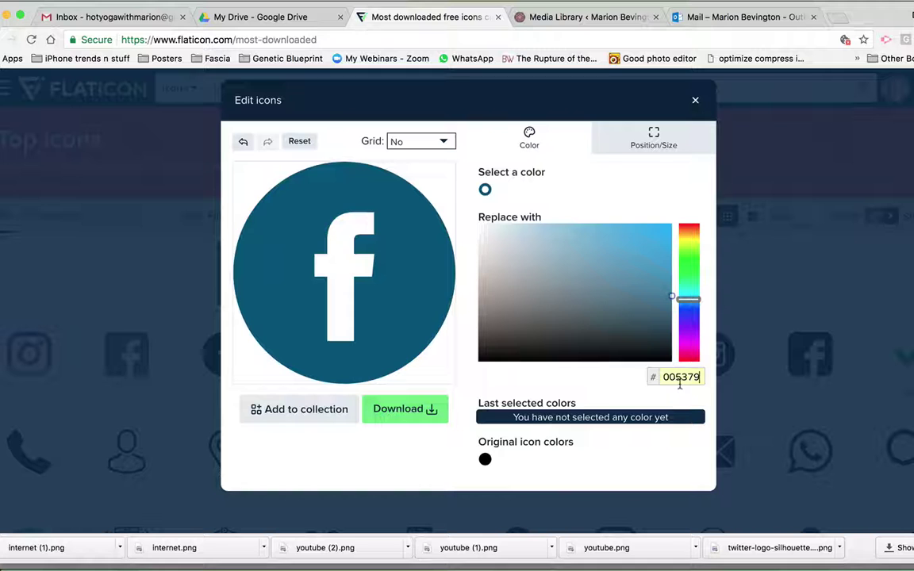
# Set the Facebook icon's color back to gold, hex d7af47.
pyautogui.doubleClick(680, 378)
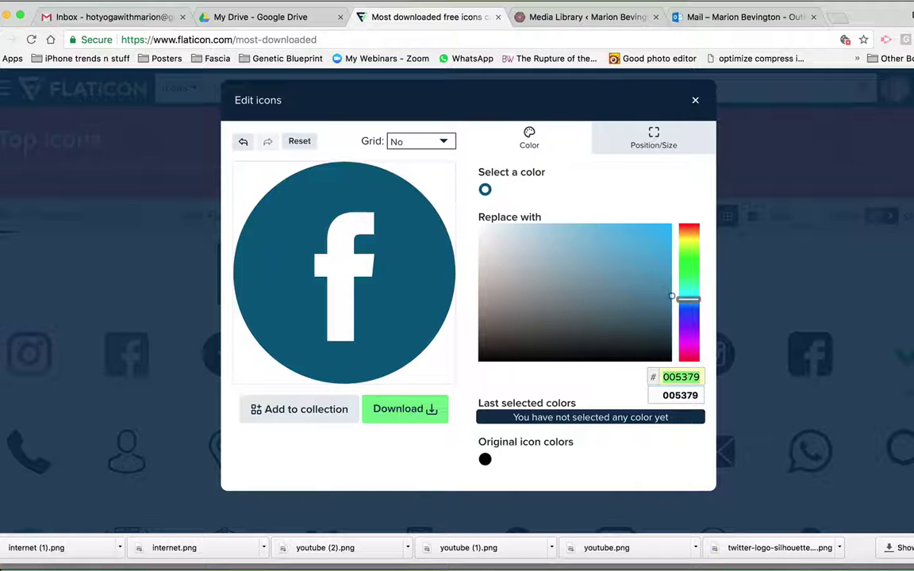
pyautogui.write('d7af47')
pyautogui.click(679, 395)
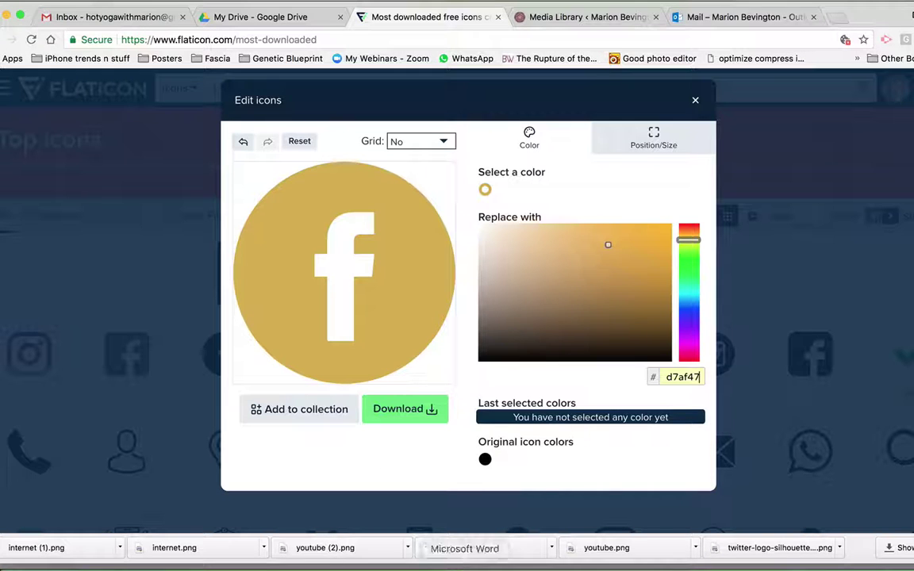
# In Word's ATL Signature document, follow the Schedule a call link, view the times for Tuesday, November 6, and return to the day selection.
pyautogui.click(464, 565)
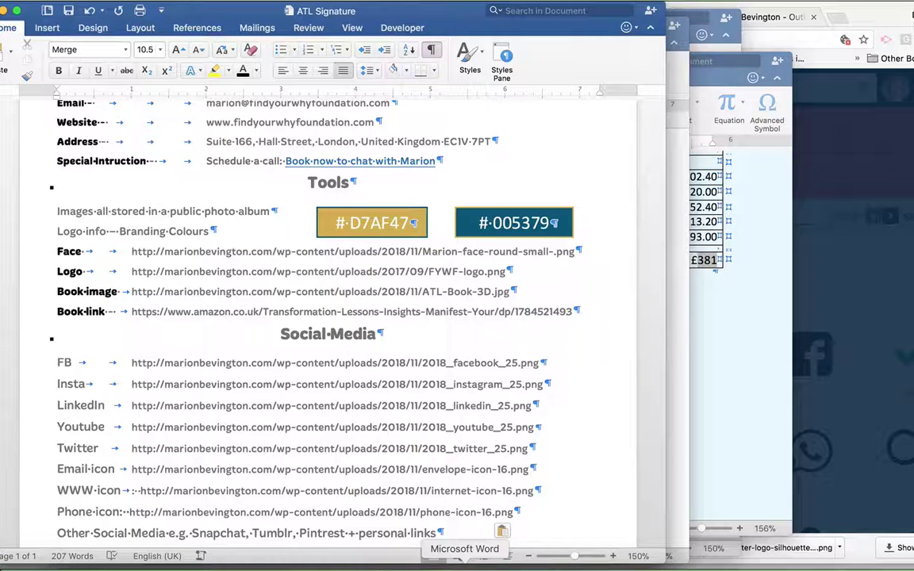
pyautogui.scroll(5, 389, 399)
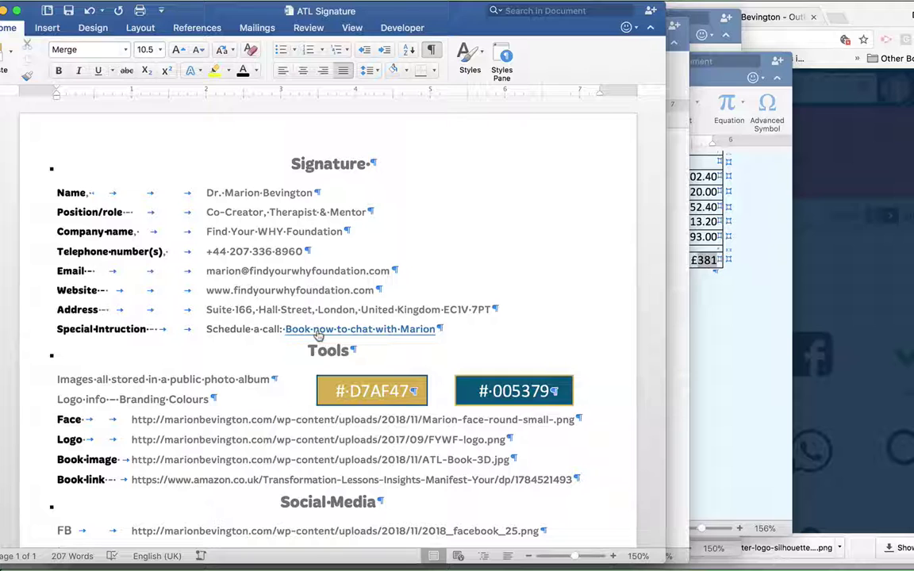
pyautogui.moveTo(317, 336)
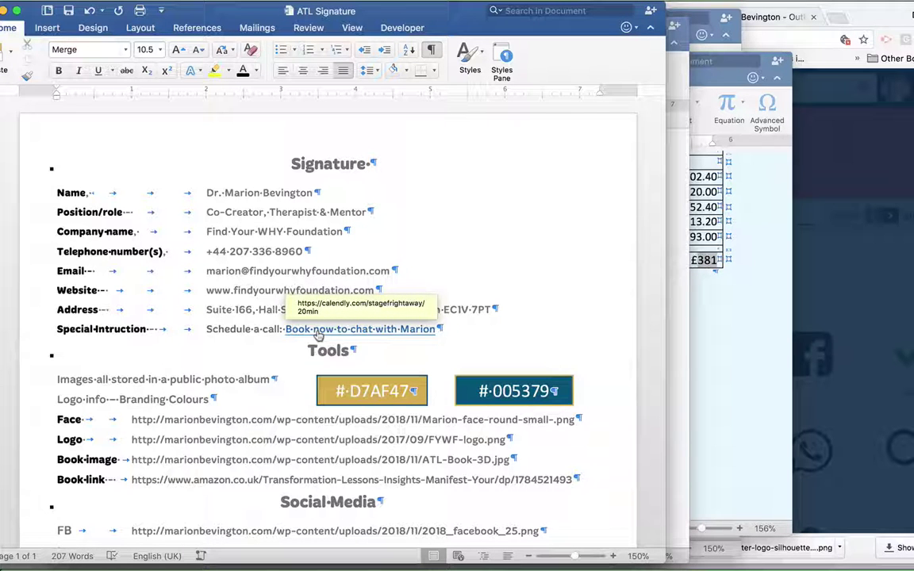
pyautogui.click(317, 336)
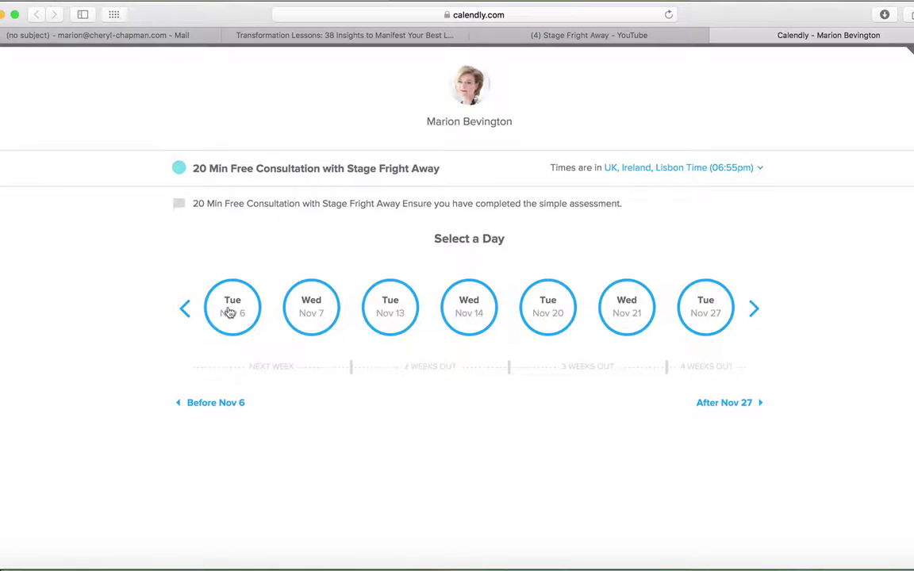
pyautogui.click(242, 310)
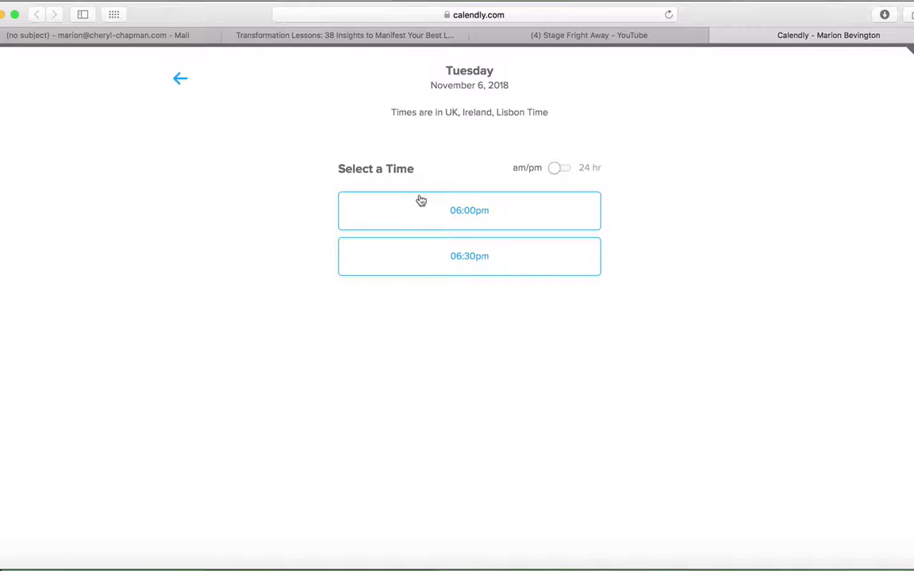
pyautogui.click(180, 78)
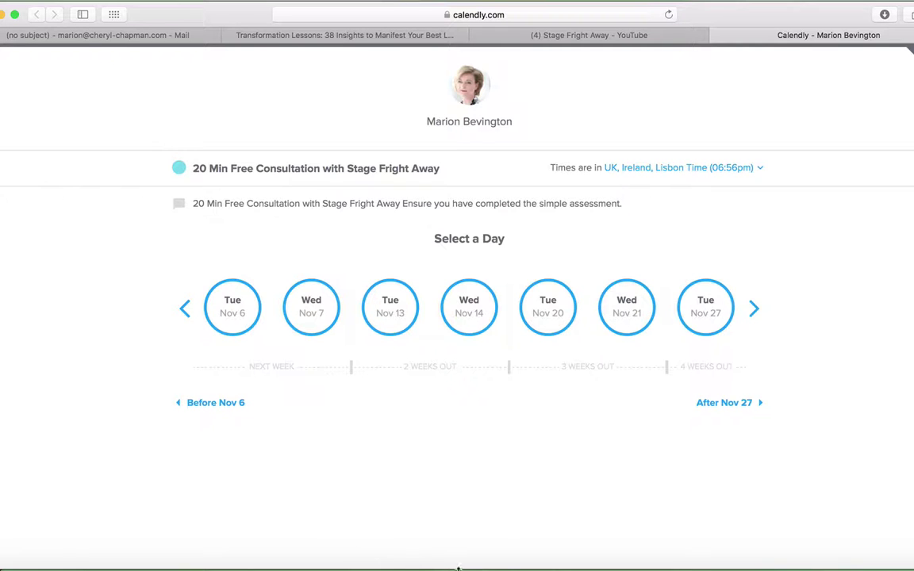
# Return to Word and review the Tools and Social Media image links in the ATL Signature document.
pyautogui.click(459, 566)
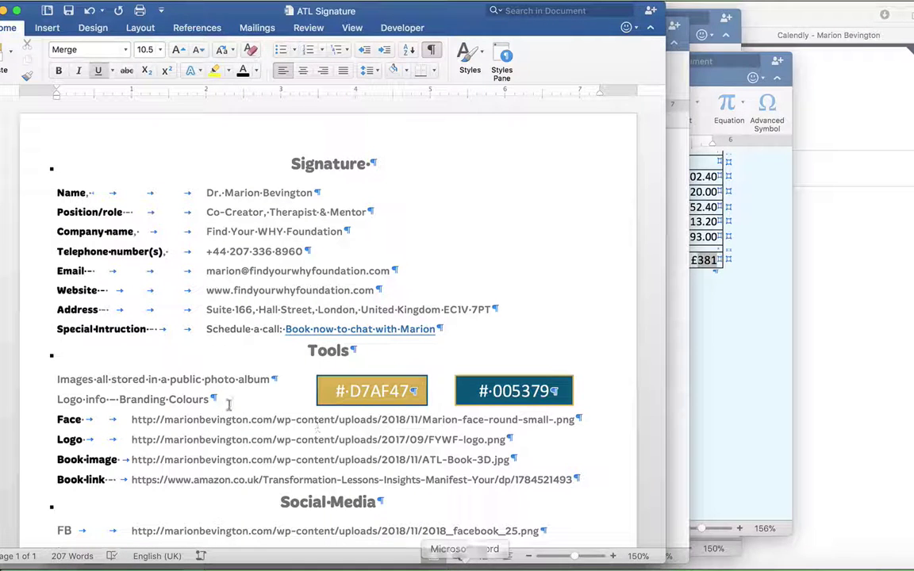
pyautogui.scroll(-5, 199, 400)
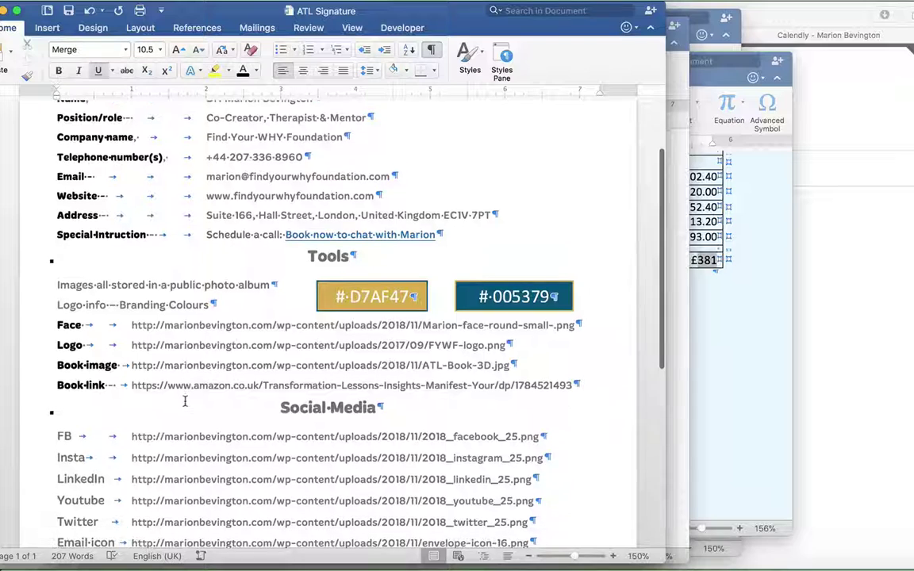
pyautogui.scroll(-2, 185, 401)
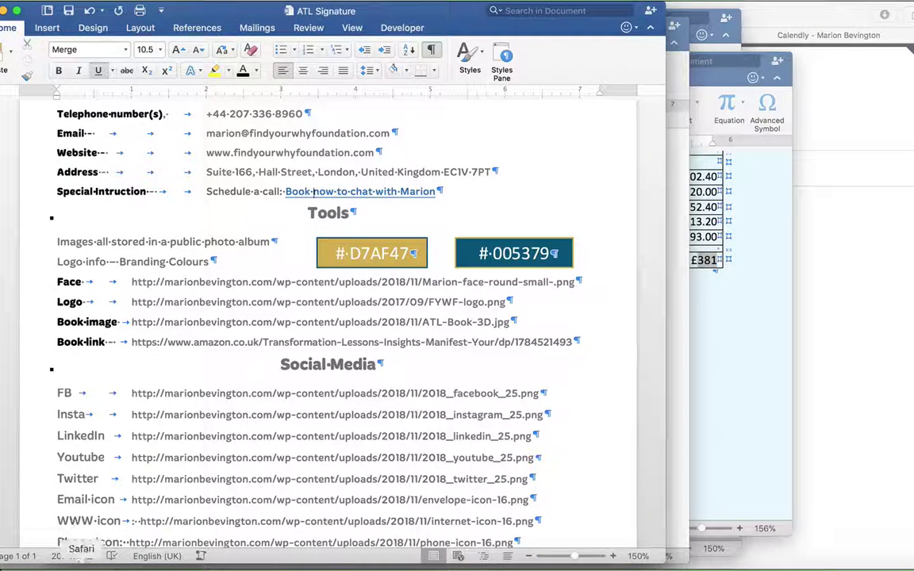
# Switch back to Safari and show the sample signature email in Gmail.
pyautogui.click(81, 562)
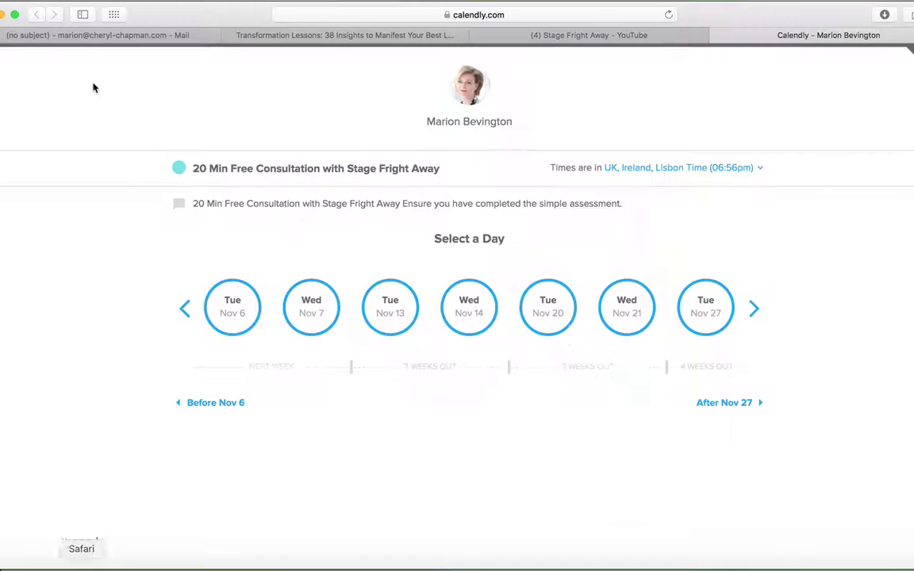
pyautogui.click(75, 37)
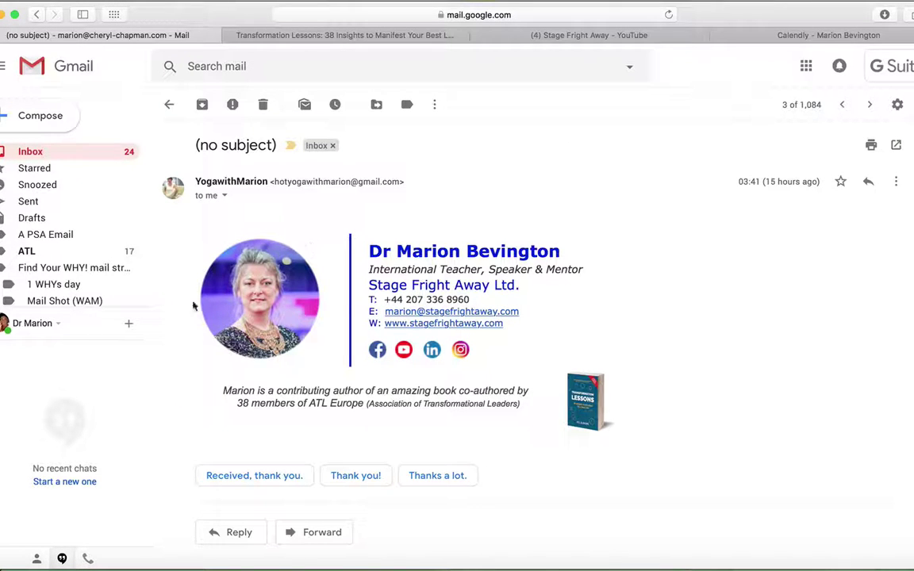
pyautogui.moveTo(279, 253)
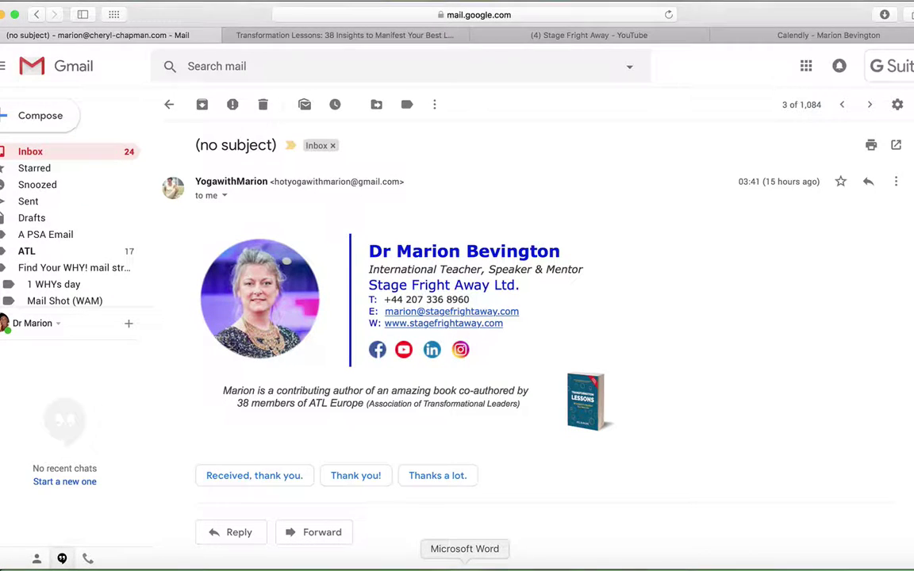
# Switch to Chrome and view the Google apps list in Drive, then the hosted images in the WordPress Media Library.
pyautogui.click(462, 565)
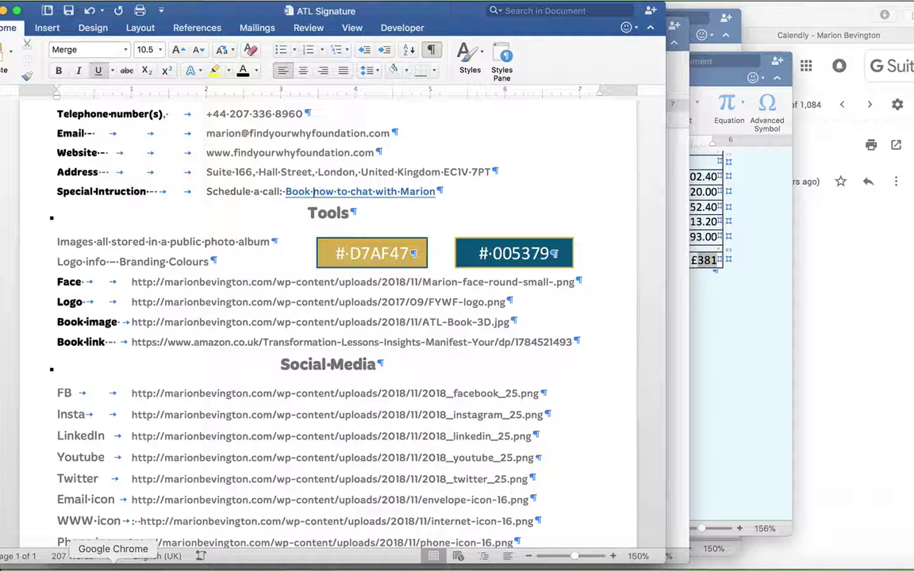
pyautogui.click(112, 565)
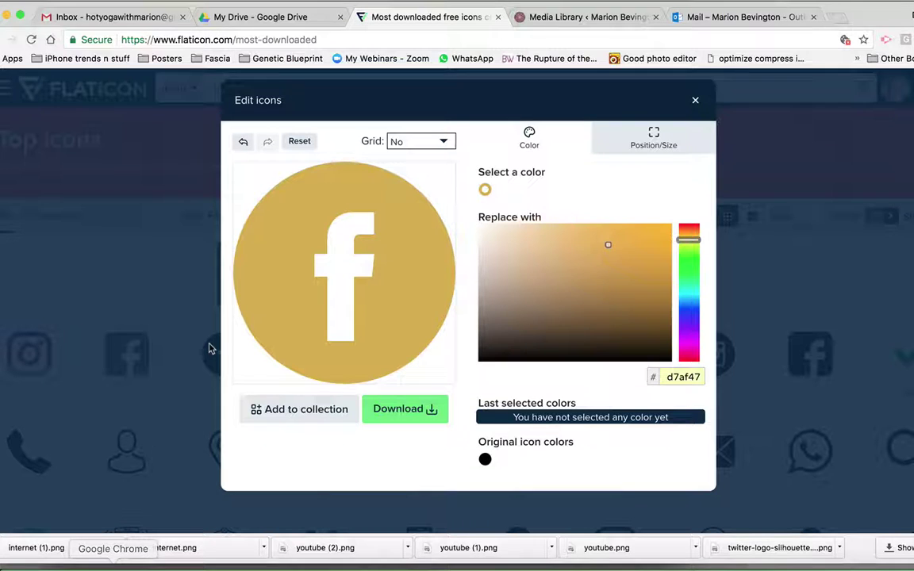
pyautogui.click(272, 16)
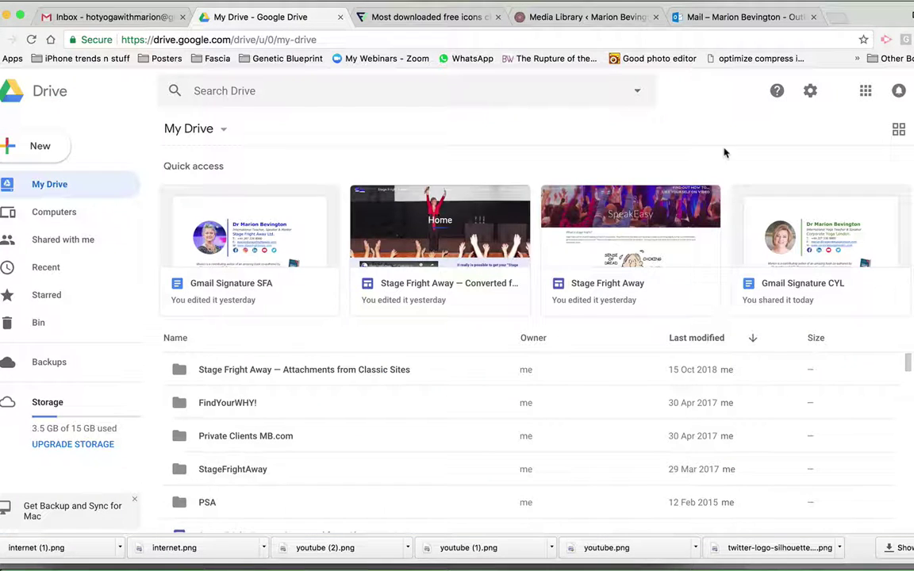
pyautogui.click(866, 92)
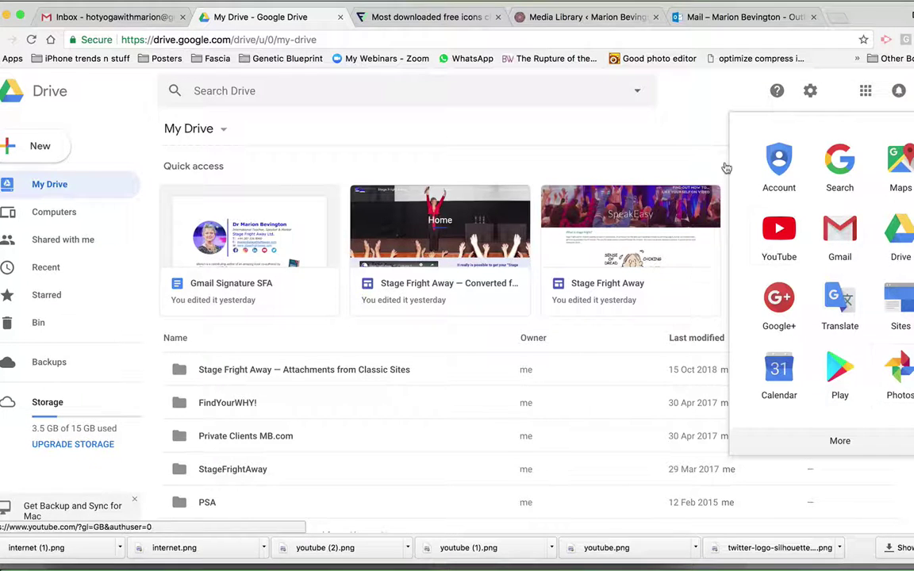
pyautogui.click(573, 19)
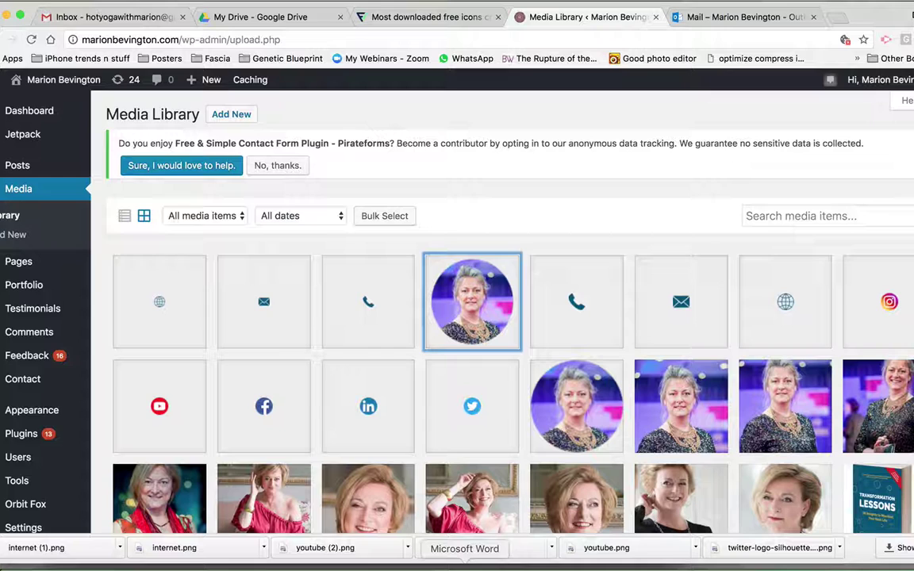
# Switch to Safari and show the sample signature email and the Amazon page for the Transformation Lessons book.
pyautogui.click(464, 563)
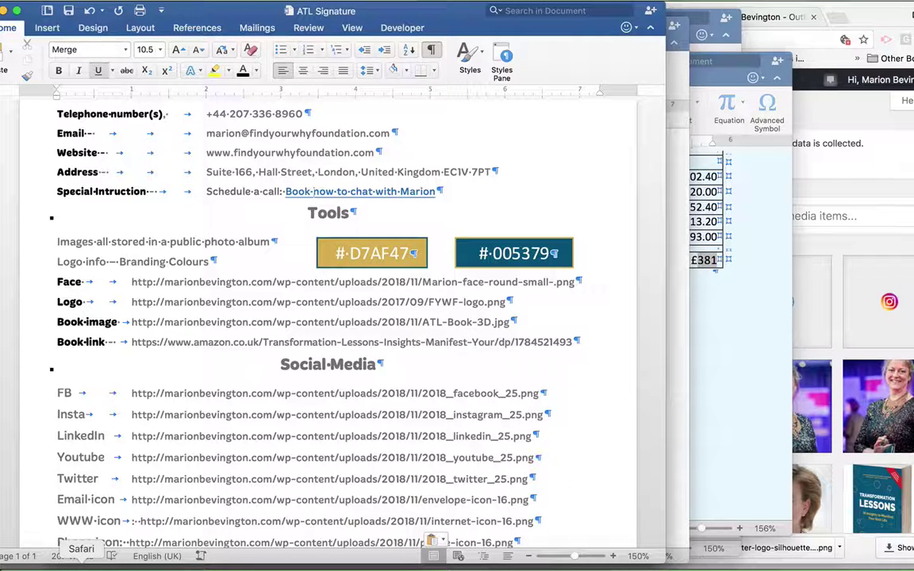
pyautogui.click(79, 565)
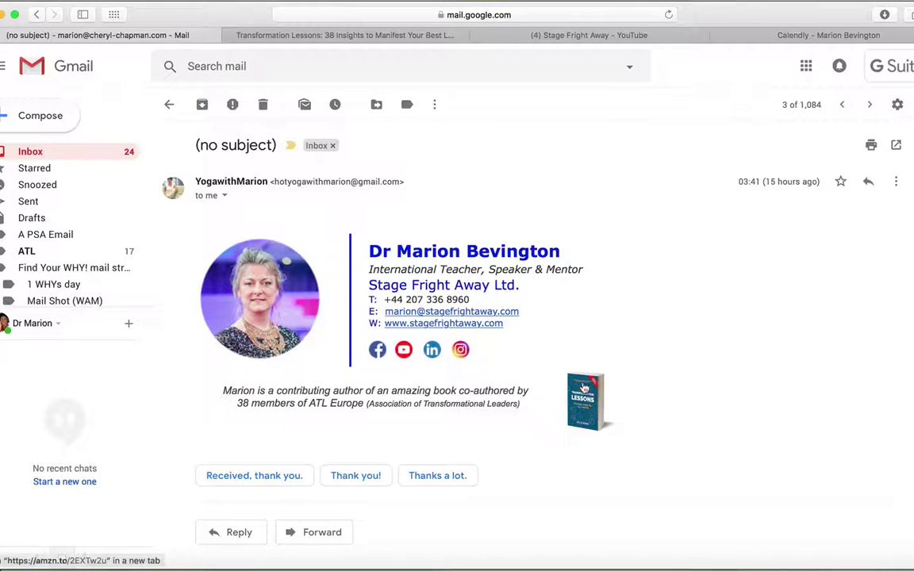
pyautogui.click(414, 37)
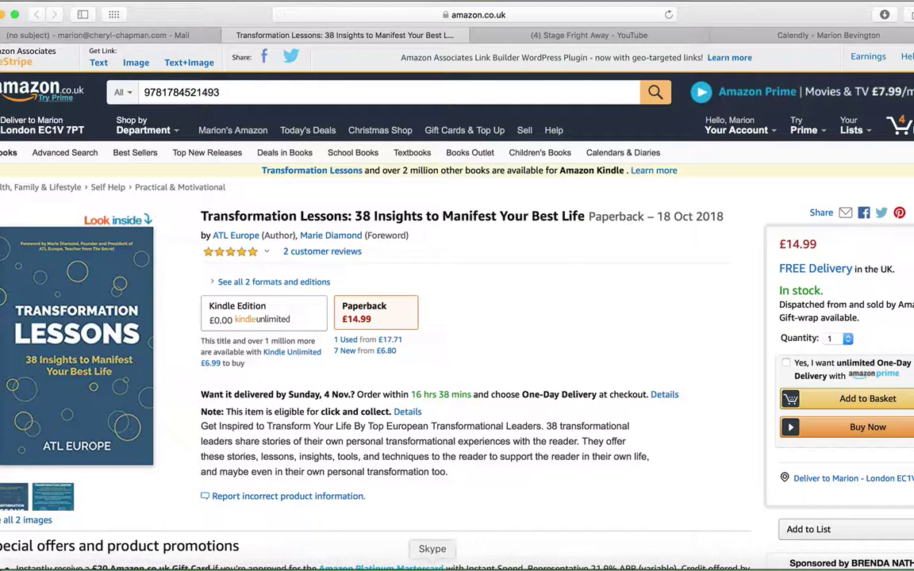
# Return to Word and review the social media links, disclaimer and signature details in the ATL Signature document.
pyautogui.click(464, 564)
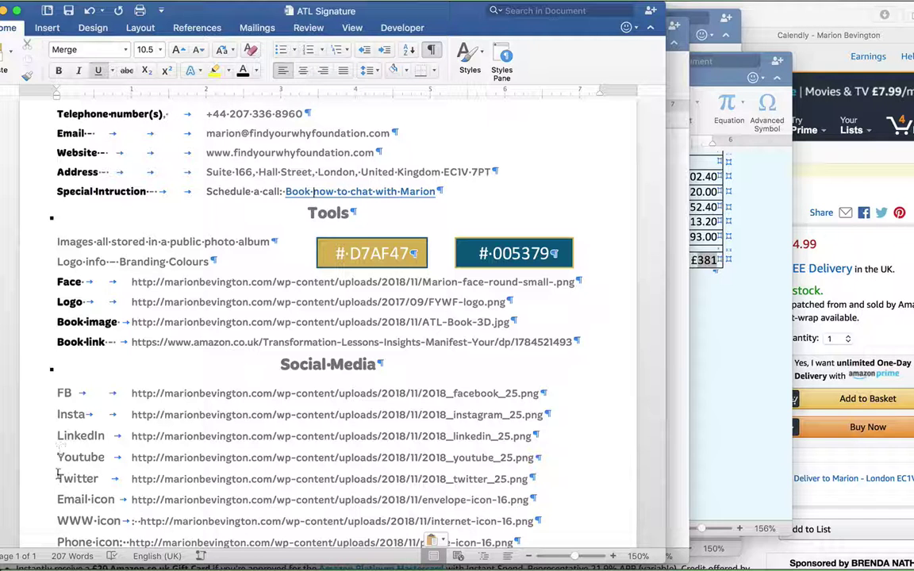
pyautogui.scroll(-2, 60, 478)
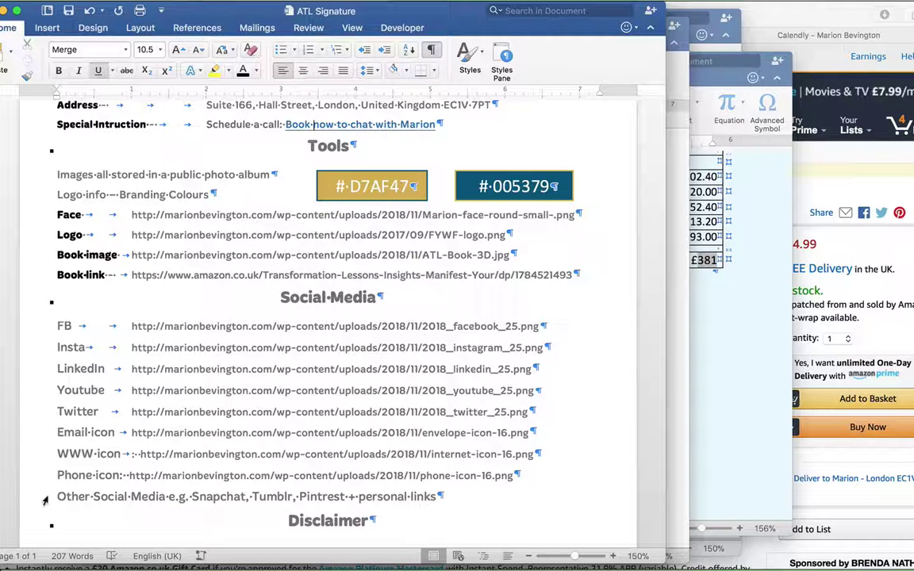
pyautogui.scroll(-3, 177, 458)
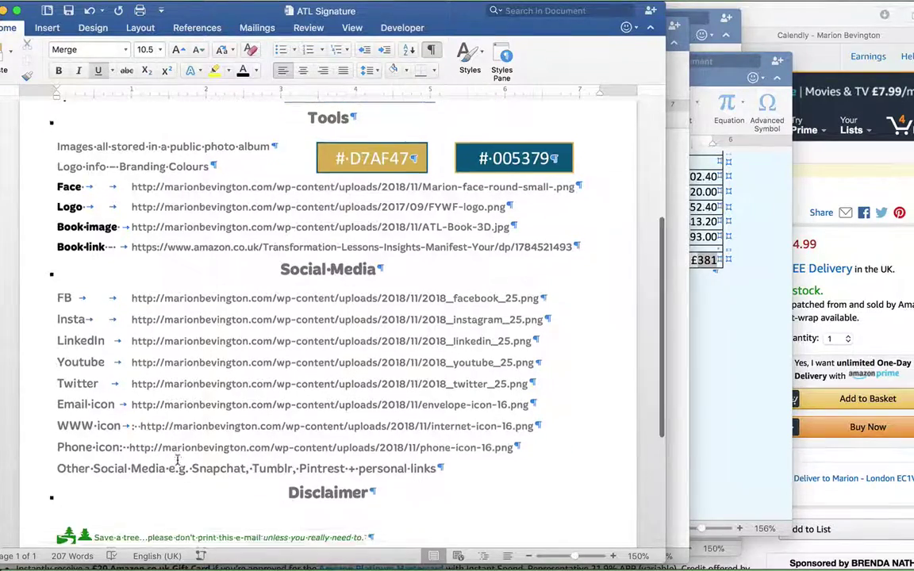
pyautogui.scroll(5, 178, 460)
pyautogui.scroll(5, 178, 459)
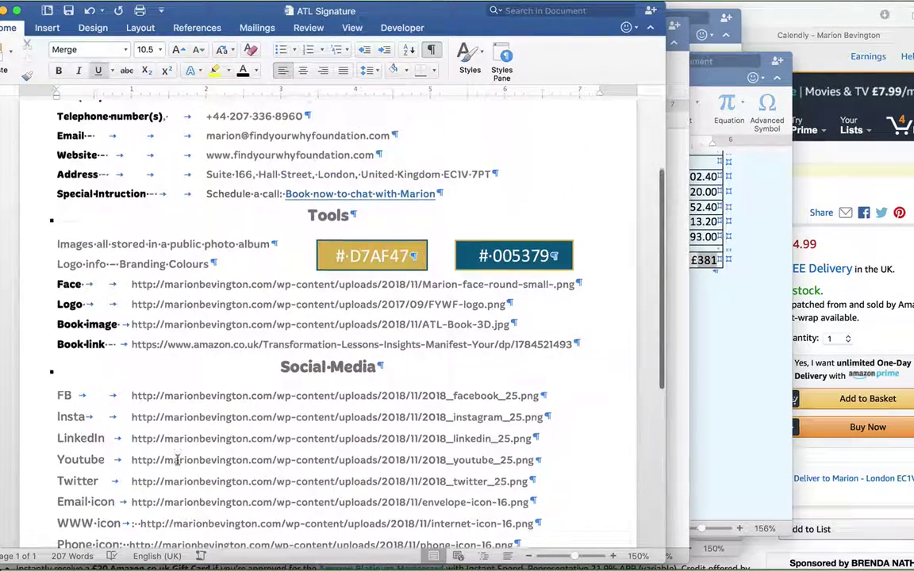
pyautogui.scroll(1, 178, 459)
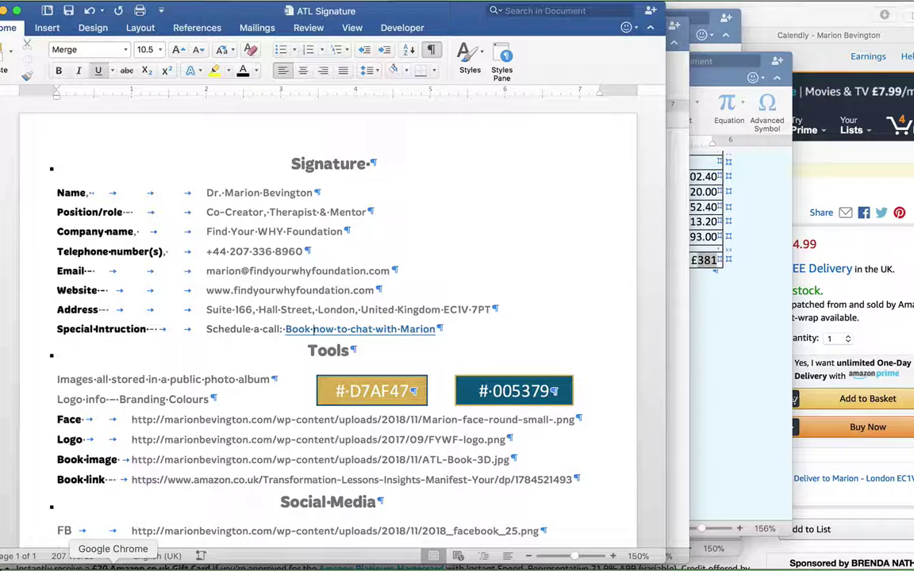
# Switch to Chrome and create a new blank Google Docs document from My Drive in Google Drive.
pyautogui.click(112, 563)
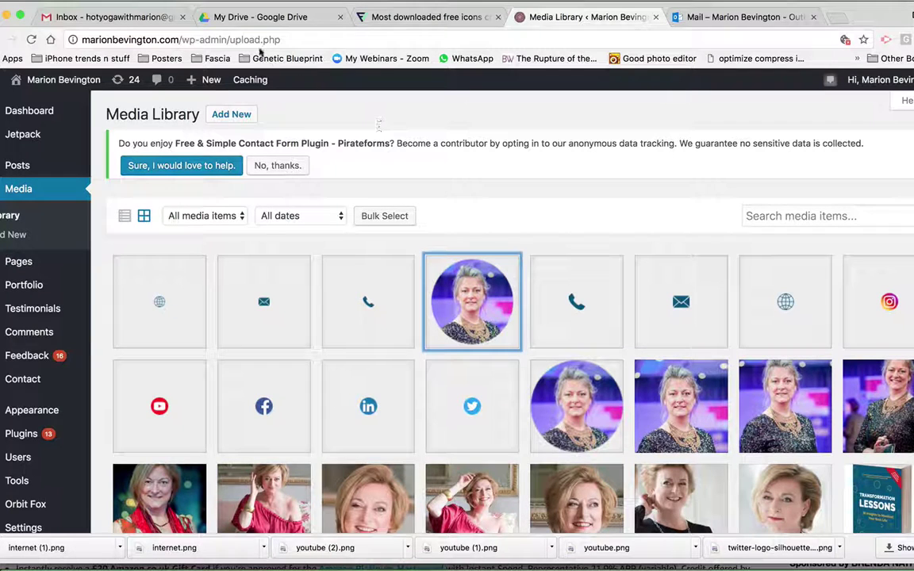
pyautogui.click(264, 17)
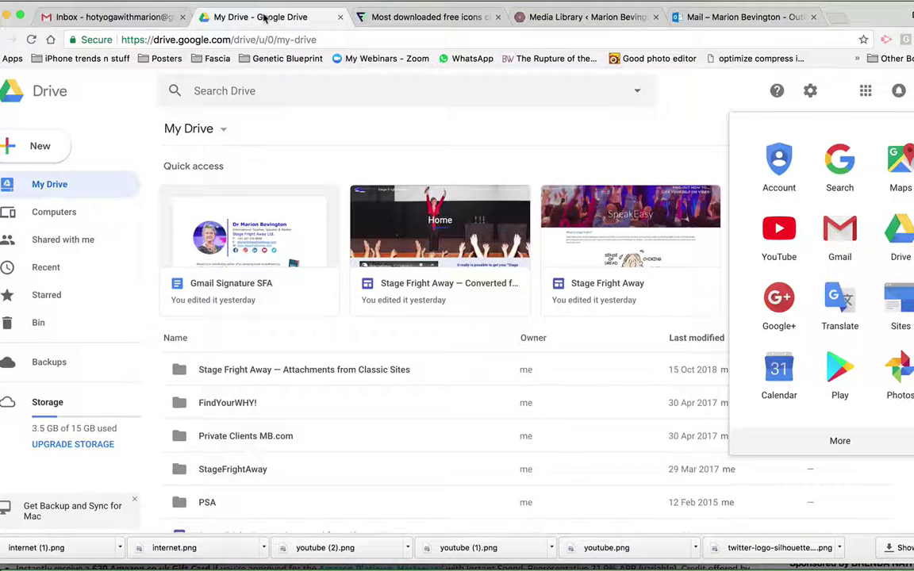
pyautogui.click(226, 133)
pyautogui.click(226, 133)
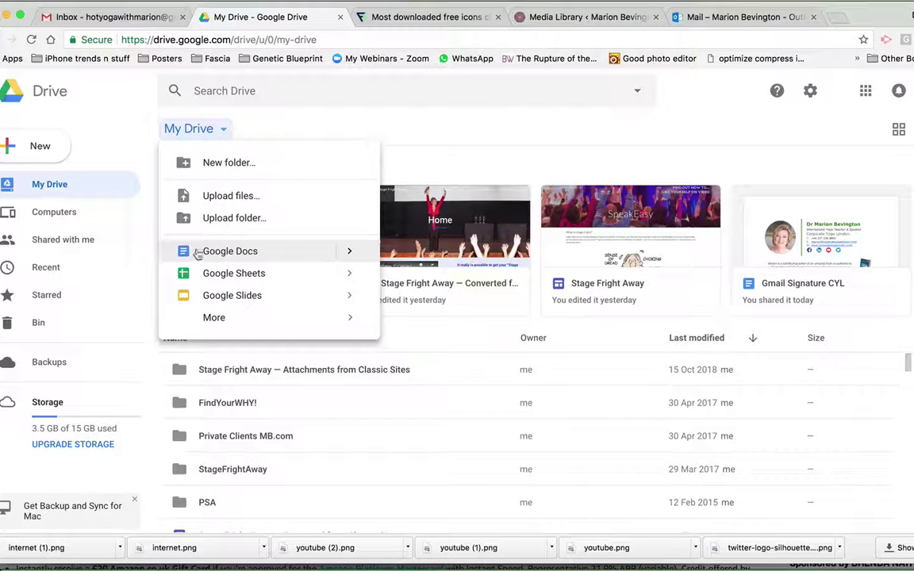
pyautogui.click(347, 257)
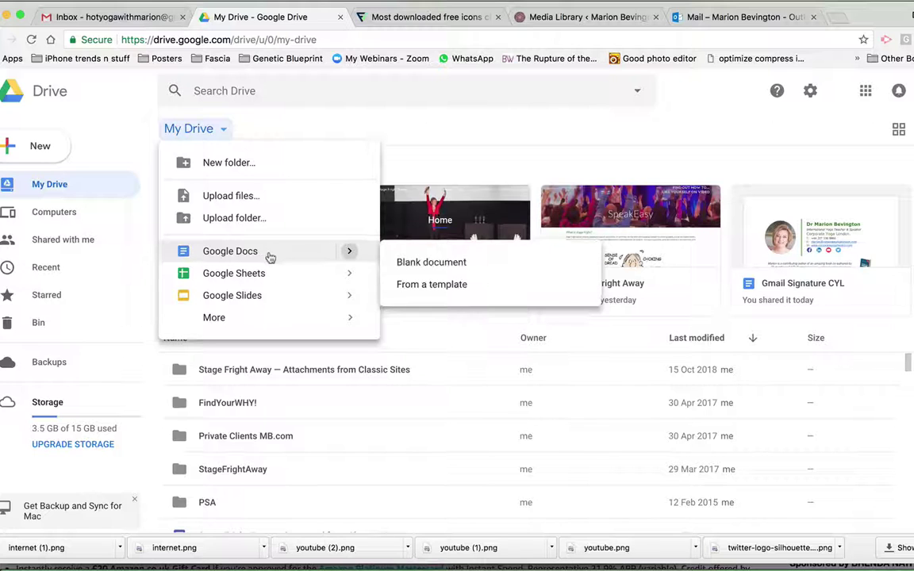
pyautogui.click(261, 256)
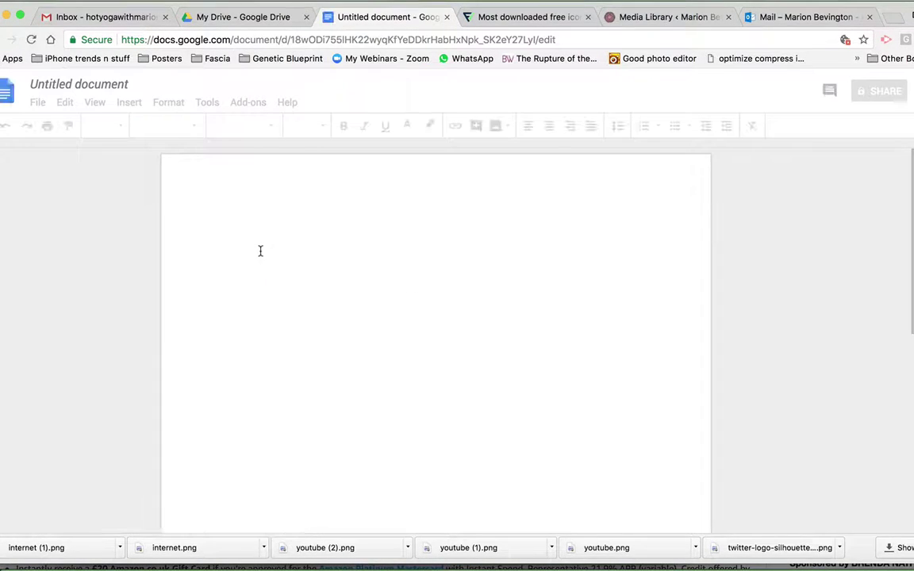
# Rename the untitled document as "WHYs Signature ATL book".
pyautogui.click(133, 84)
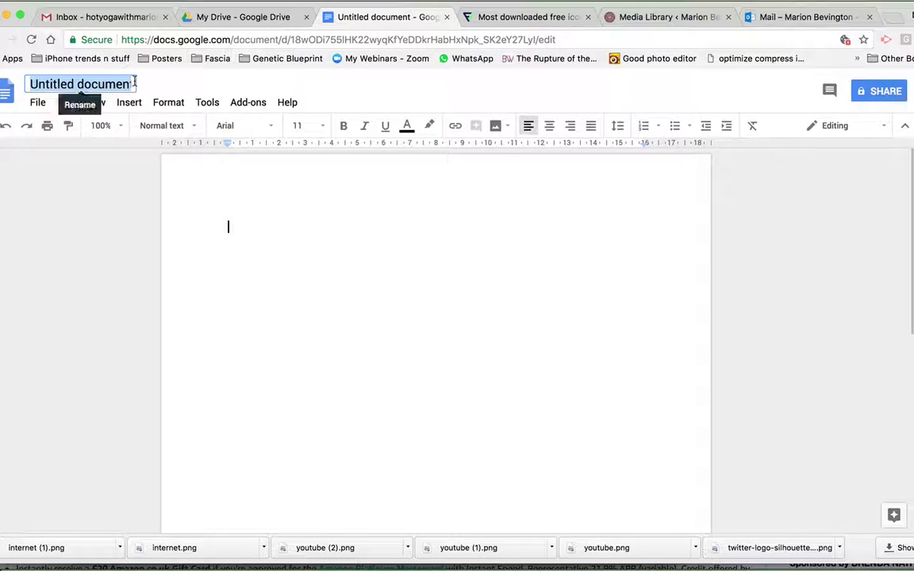
pyautogui.write('WHYs ')
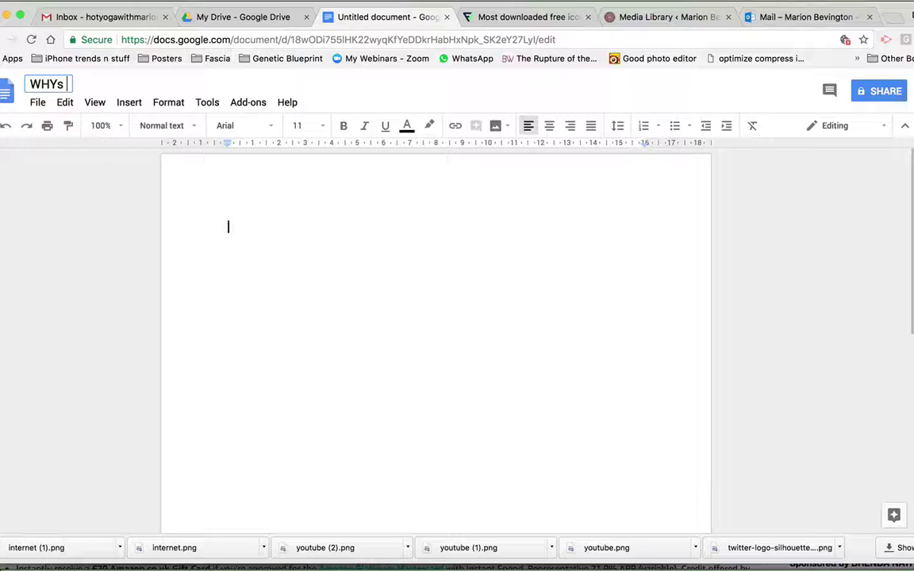
pyautogui.write('Signature')
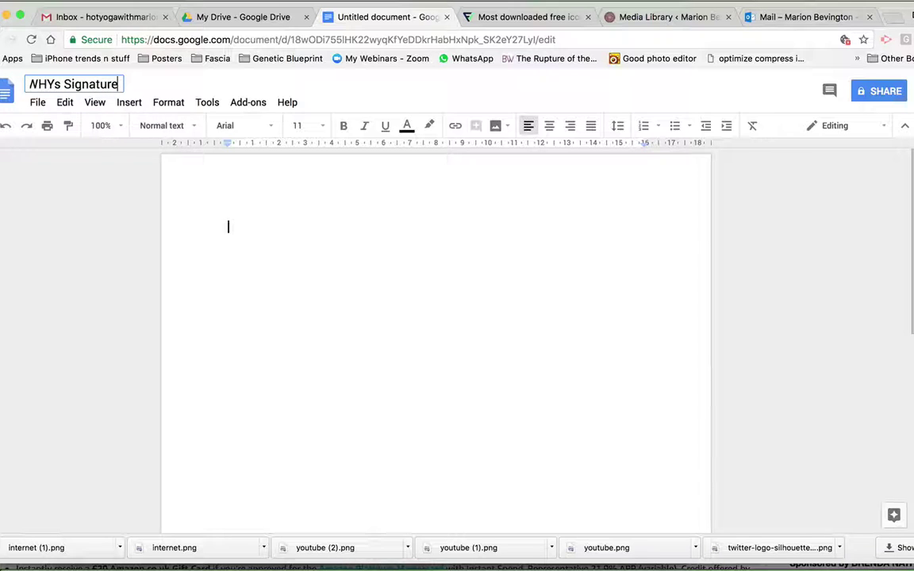
pyautogui.write(' AT')
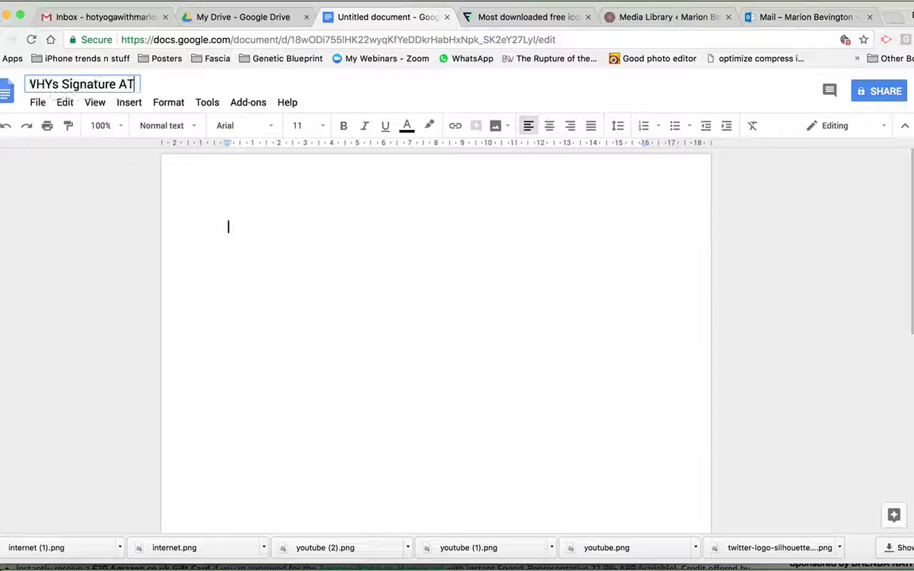
pyautogui.write('L book')
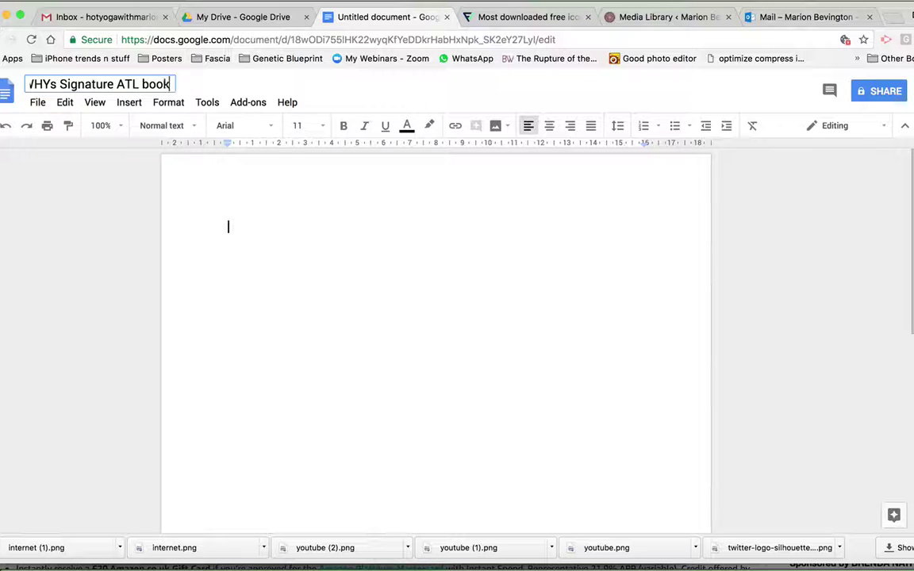
pyautogui.click(264, 230)
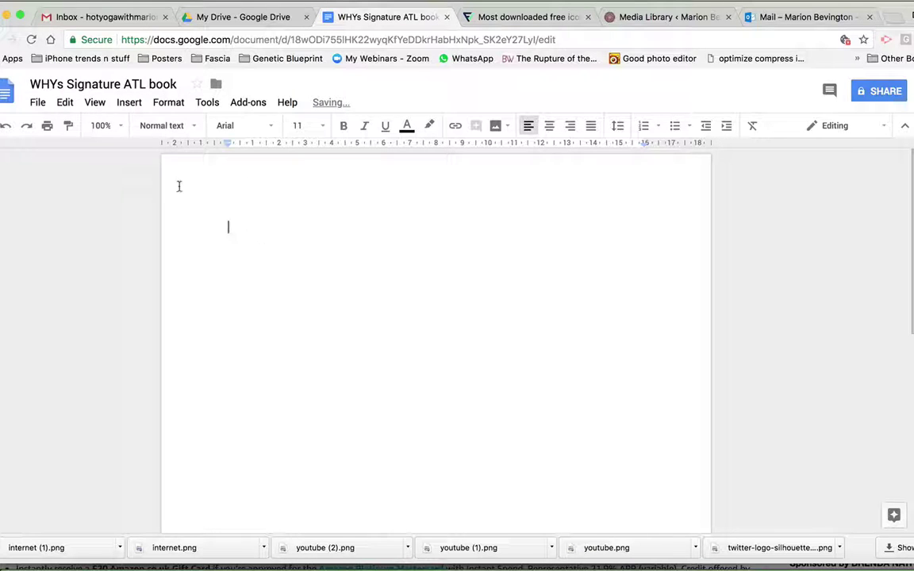
# Insert a table with three columns and two rows into the blank document.
pyautogui.click(125, 102)
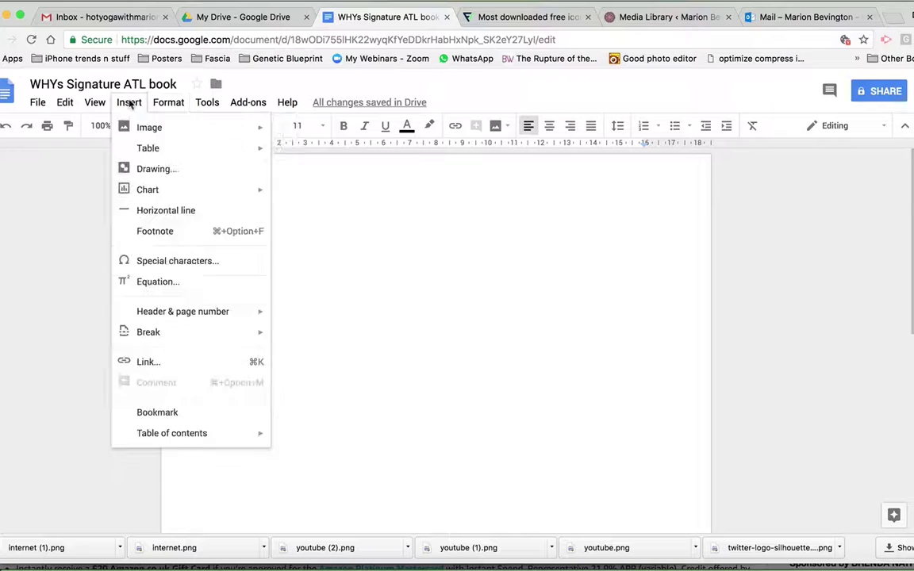
pyautogui.moveTo(132, 149)
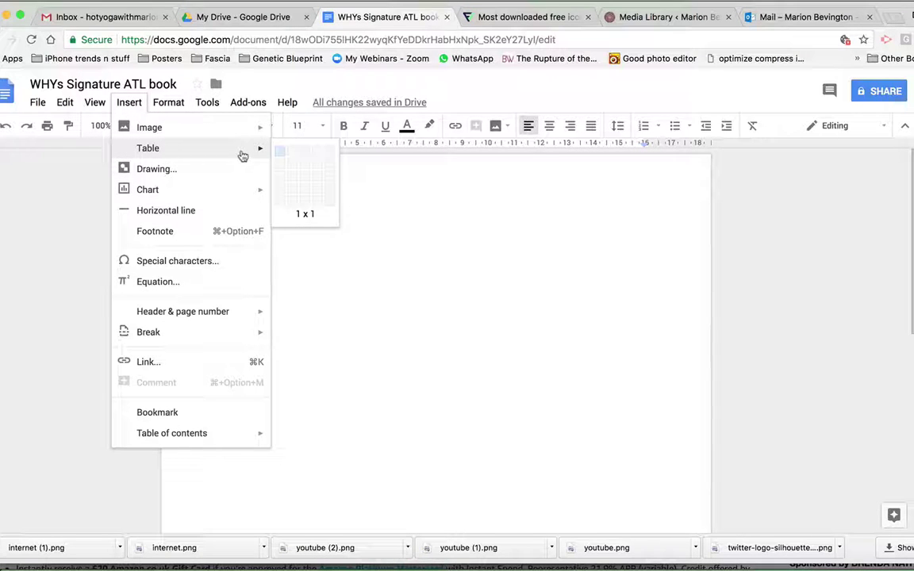
pyautogui.click(302, 166)
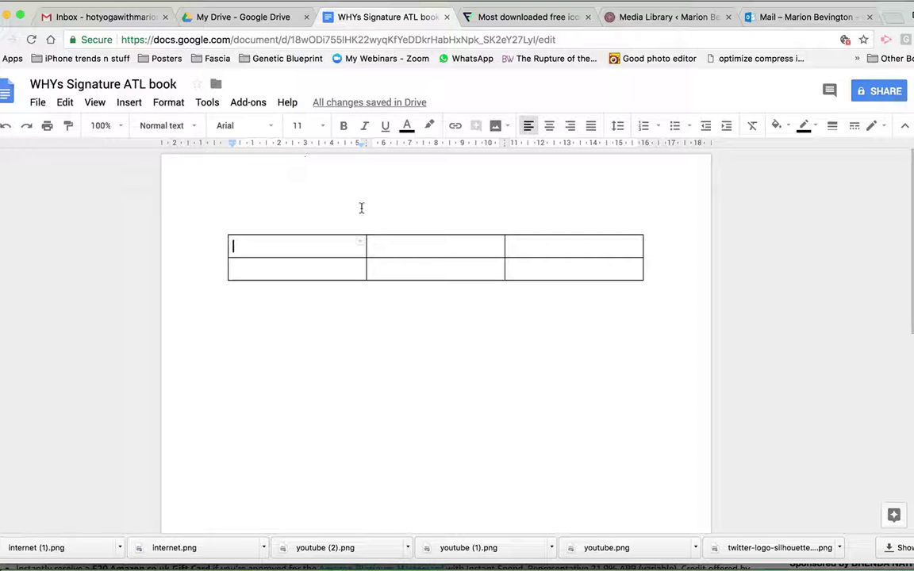
# Merge the second and third cells of the table's first row.
pyautogui.moveTo(411, 243); pyautogui.dragTo(544, 244)
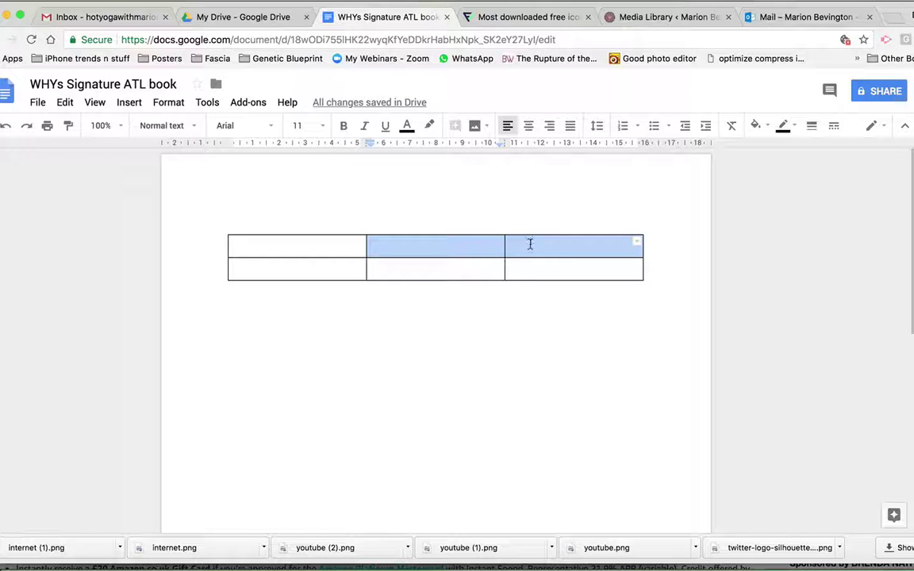
pyautogui.rightClick(530, 244)
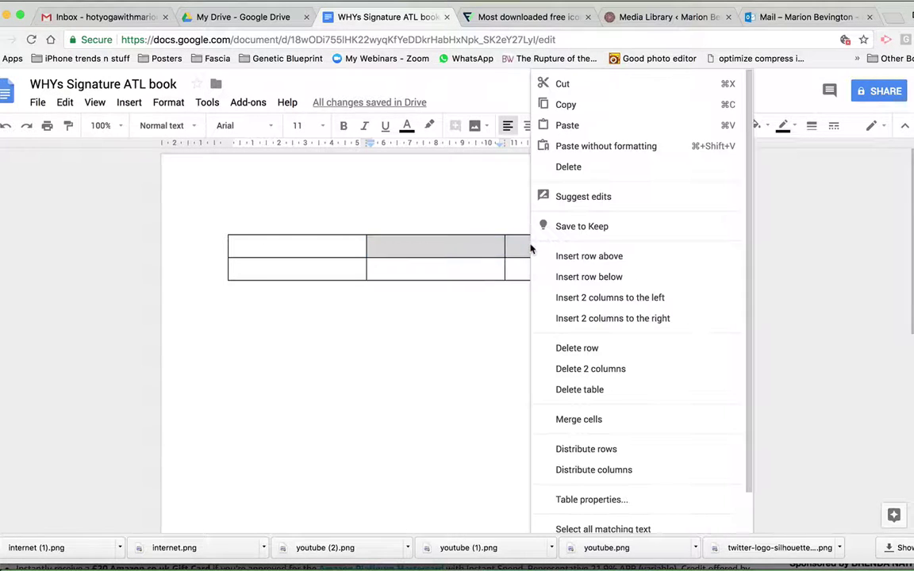
pyautogui.click(580, 420)
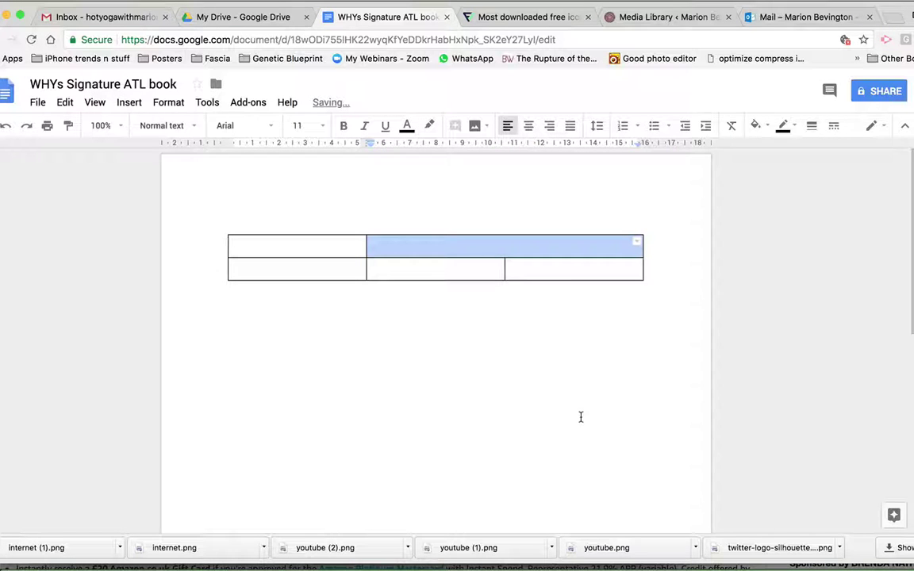
# Merge the first two cells of the table's second row and place the cursor in the first cell of the first row.
pyautogui.click(342, 268)
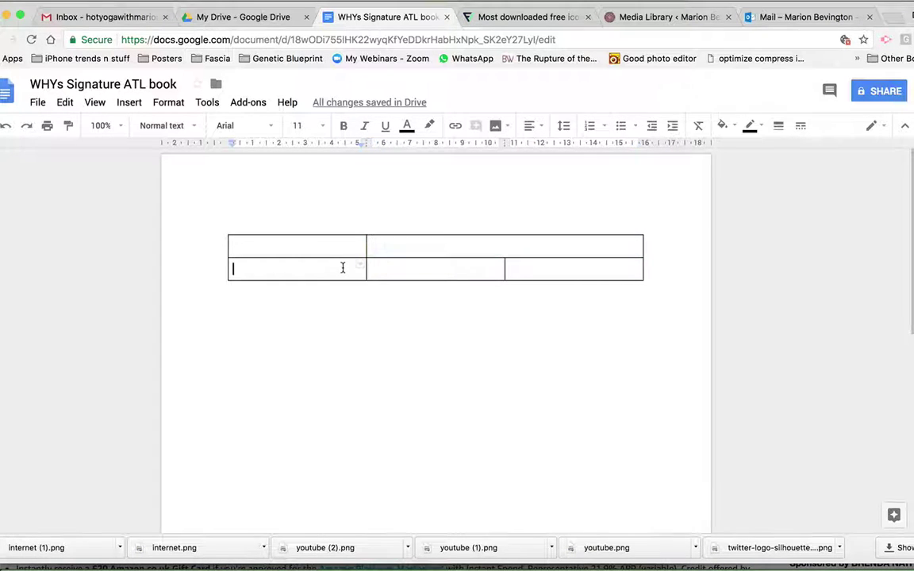
pyautogui.moveTo(342, 268); pyautogui.dragTo(373, 267)
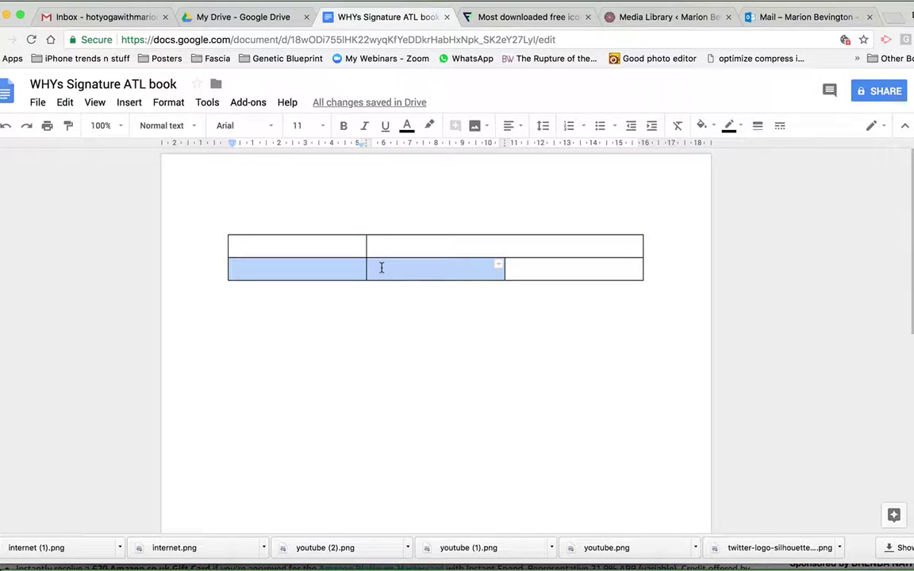
pyautogui.rightClick(381, 268)
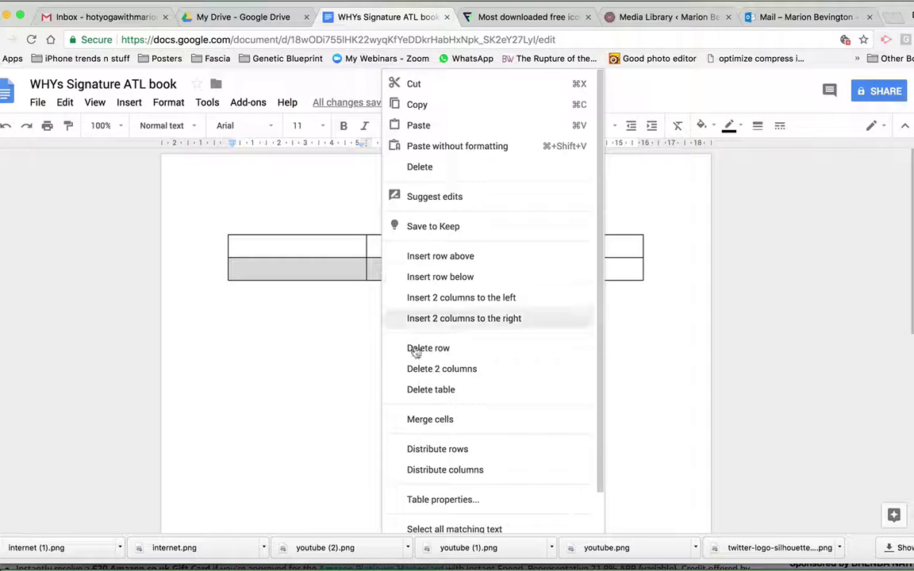
pyautogui.click(428, 420)
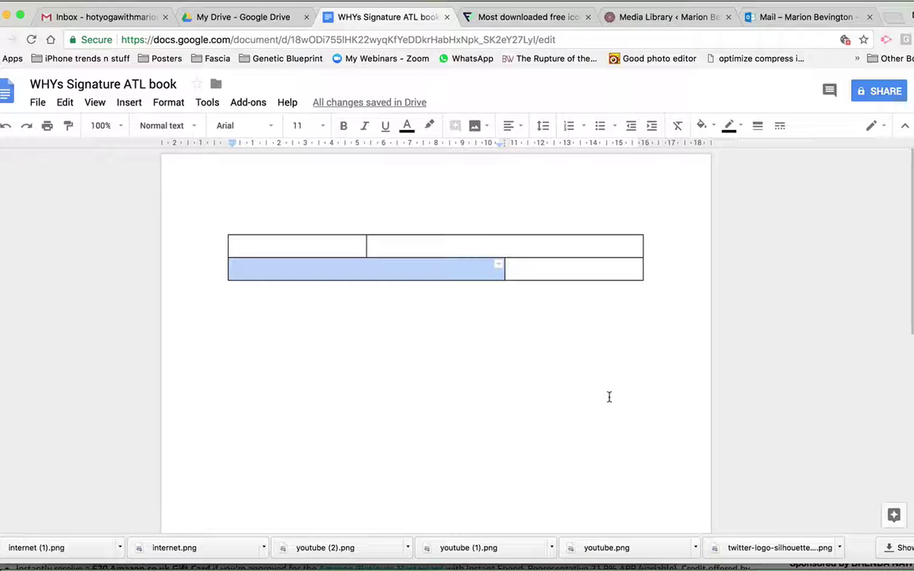
pyautogui.click(280, 247)
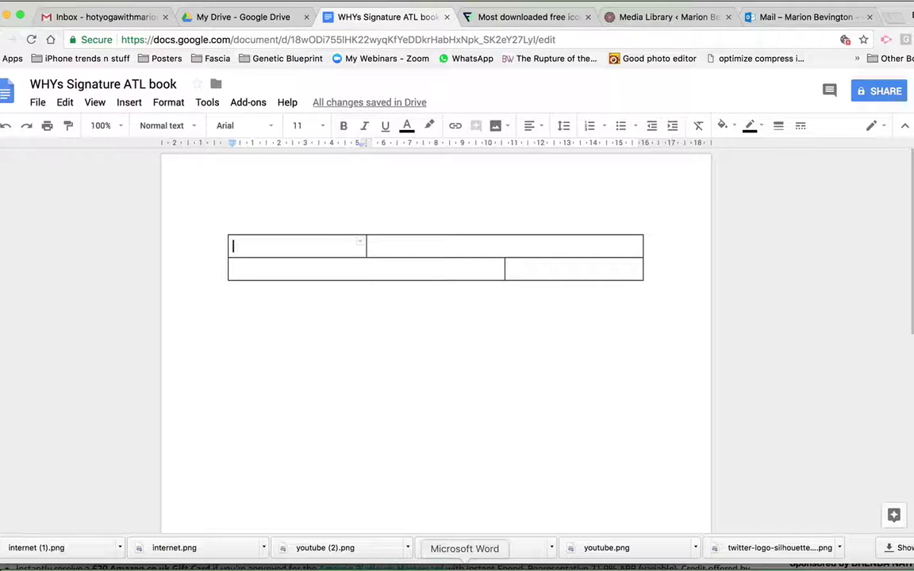
# Copy the face image URL from the ATL Signature document in Word and return to the table's first cell in Google Docs.
pyautogui.click(464, 566)
pyautogui.scroll(-2, 384, 351)
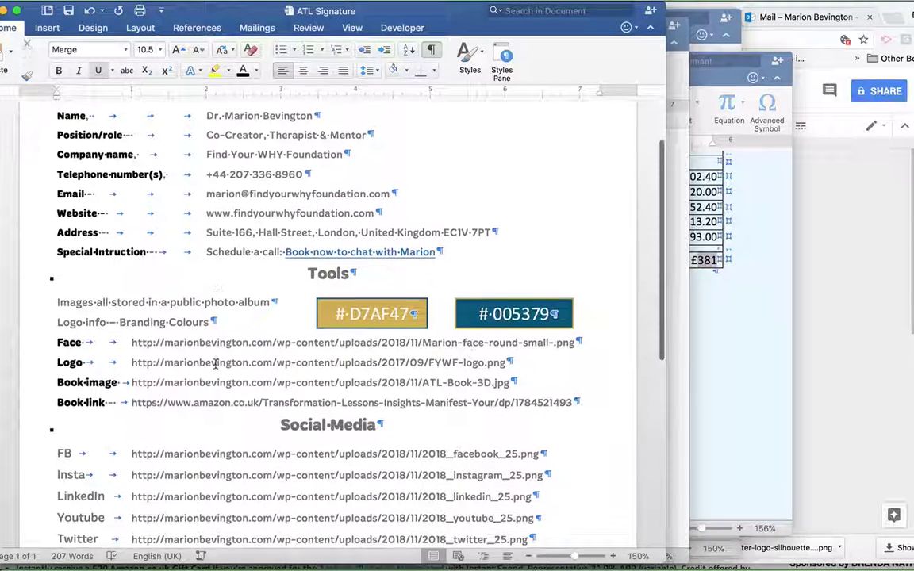
pyautogui.moveTo(129, 342); pyautogui.dragTo(572, 344)
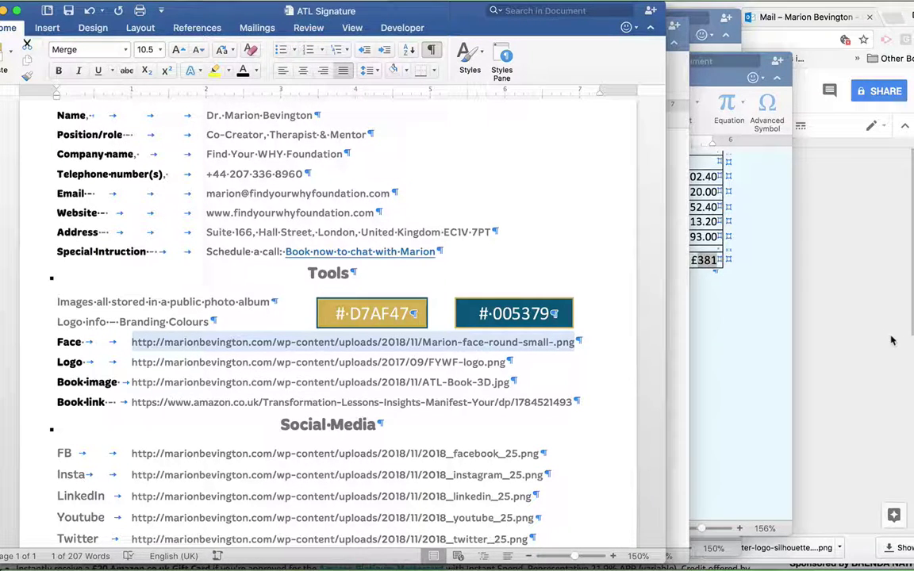
pyautogui.click(804, 307)
pyautogui.click(350, 250)
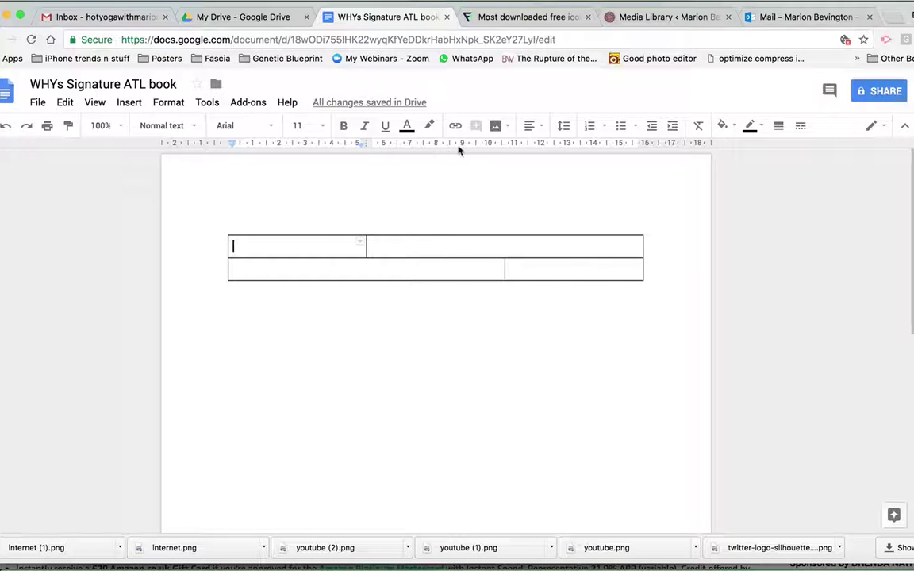
pyautogui.click(495, 127)
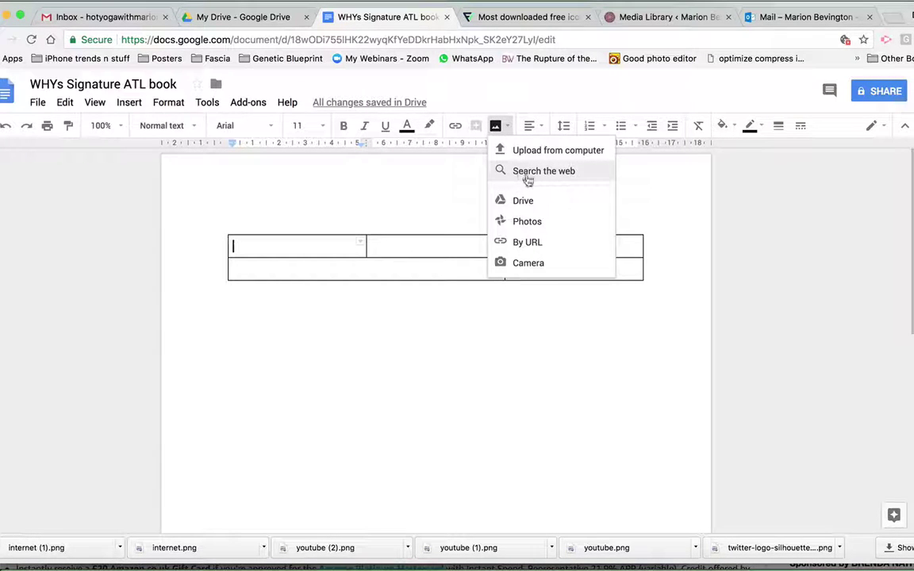
pyautogui.click(531, 243)
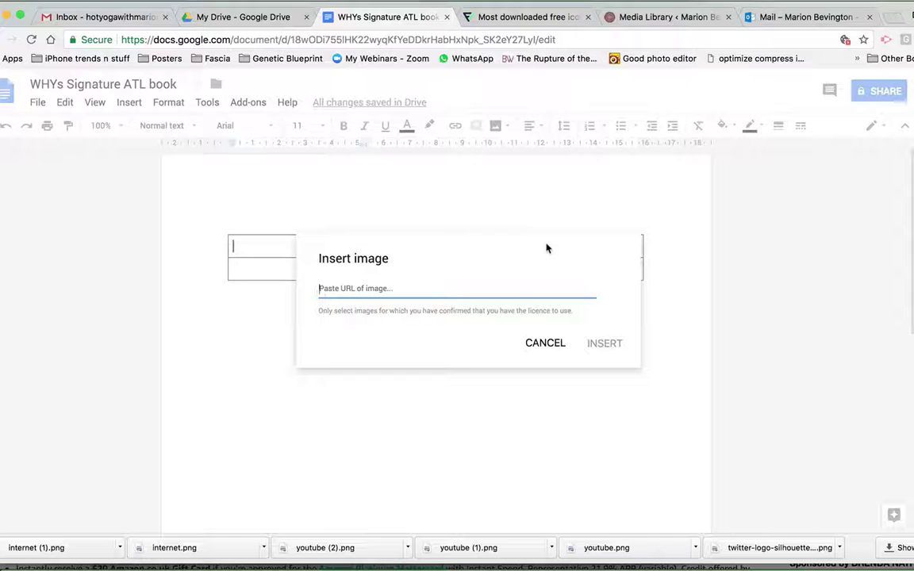
pyautogui.press('super+v')
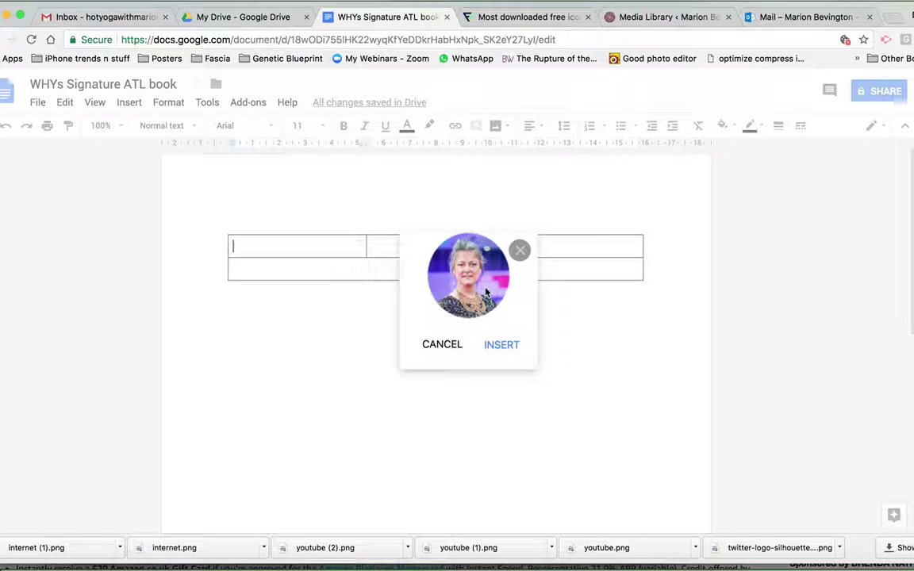
pyautogui.click(448, 346)
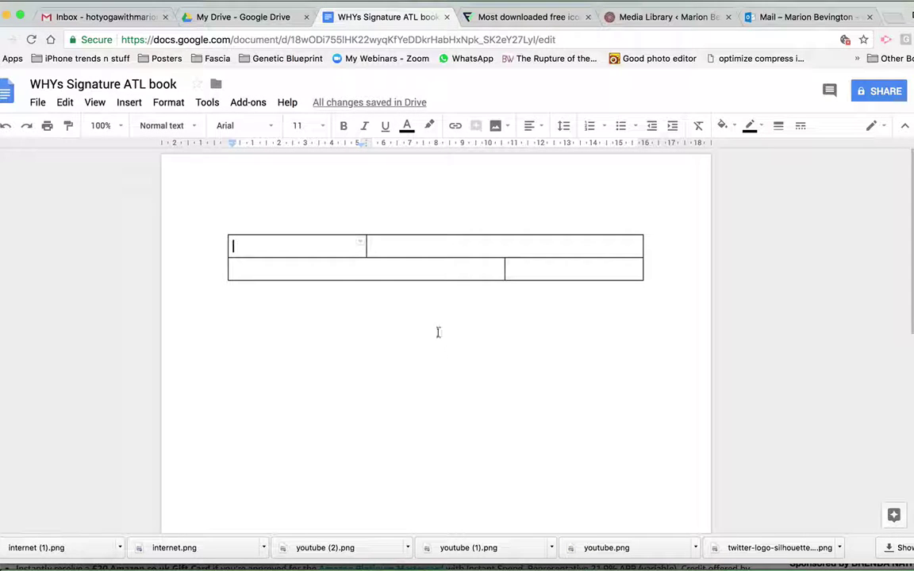
# Insert the face image by its copied URL into the table's first cell and narrow that column to fit the image.
pyautogui.click(254, 246)
pyautogui.click(495, 125)
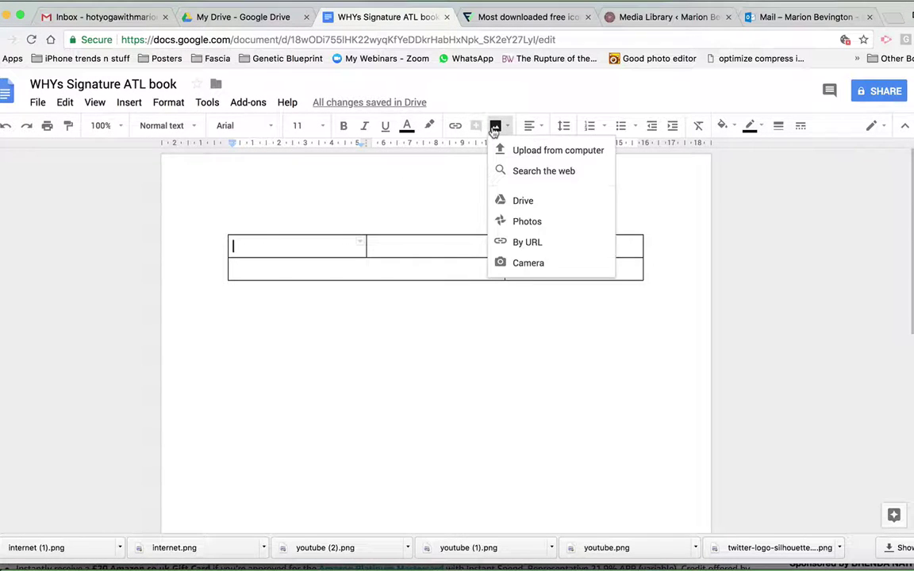
pyautogui.click(517, 243)
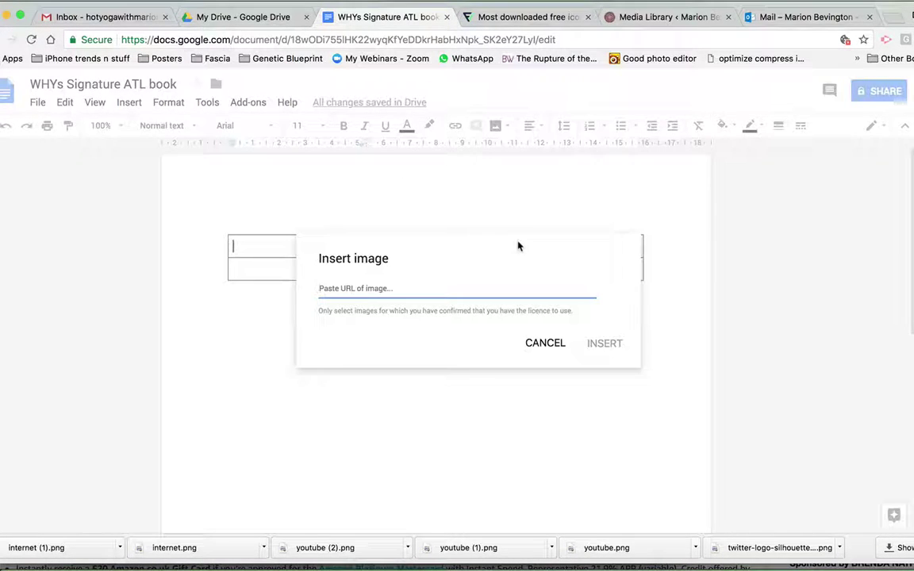
pyautogui.rightClick(361, 288)
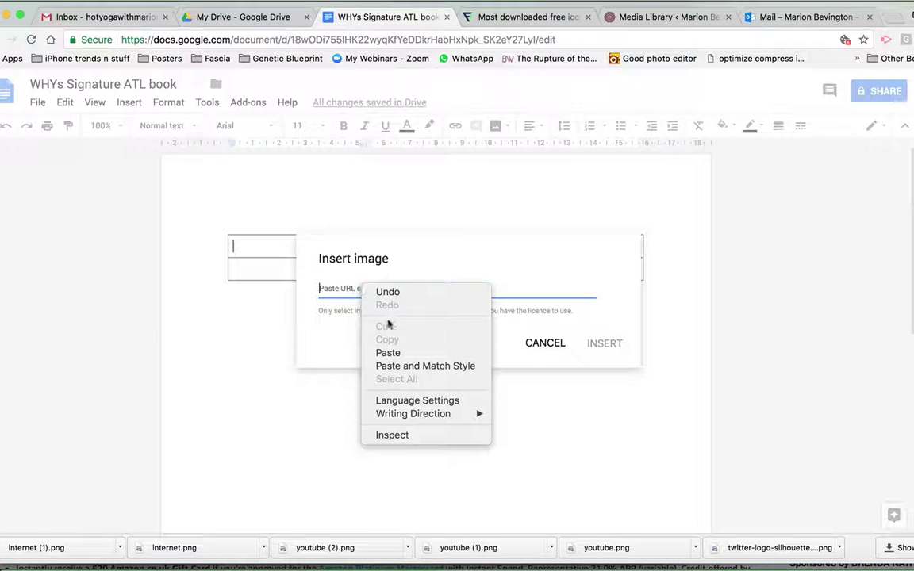
pyautogui.click(394, 354)
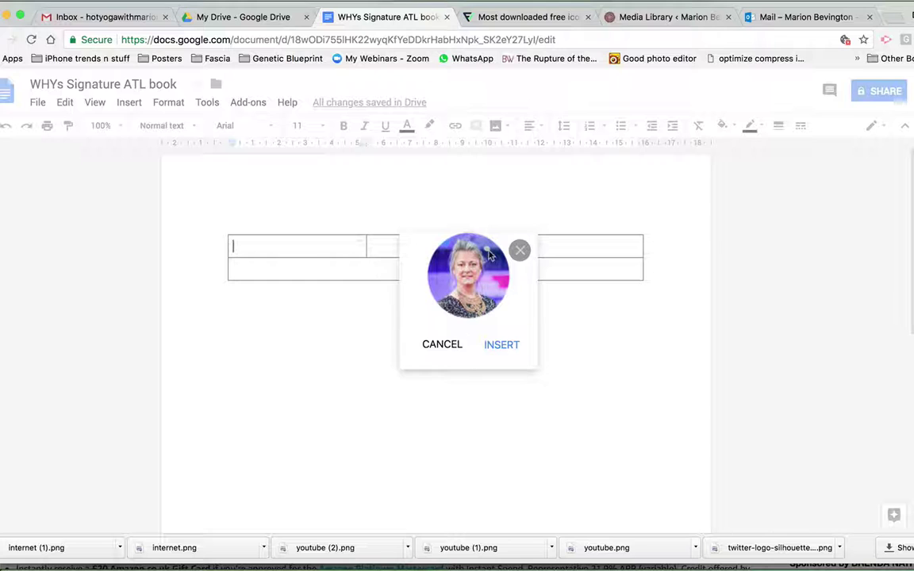
pyautogui.click(490, 345)
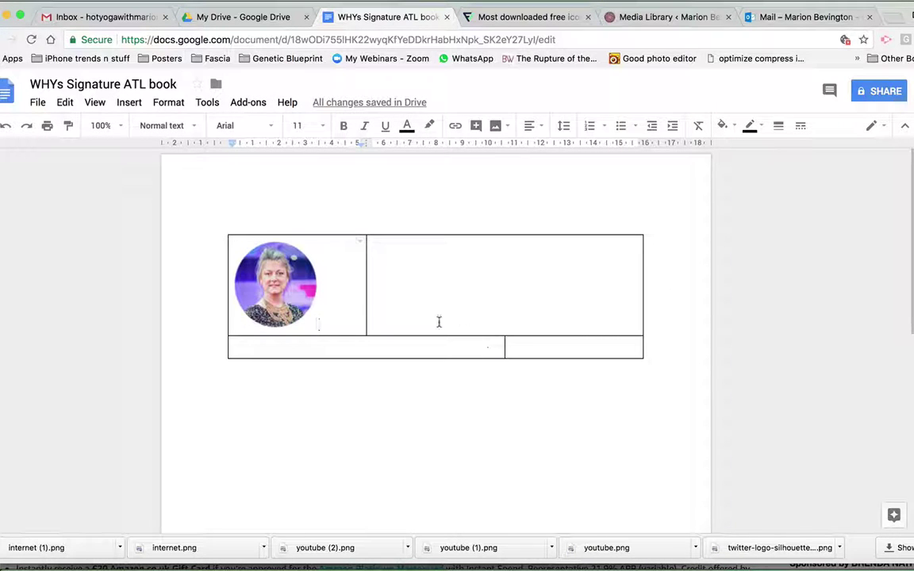
pyautogui.moveTo(363, 294); pyautogui.dragTo(329, 295)
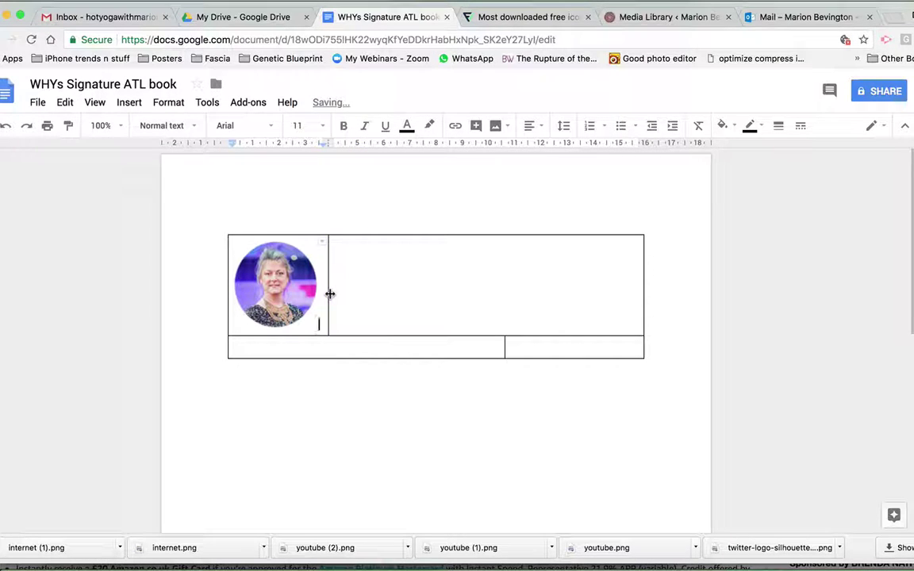
# Set the vertical alignment of the first row's second cell to Middle.
pyautogui.click(442, 281)
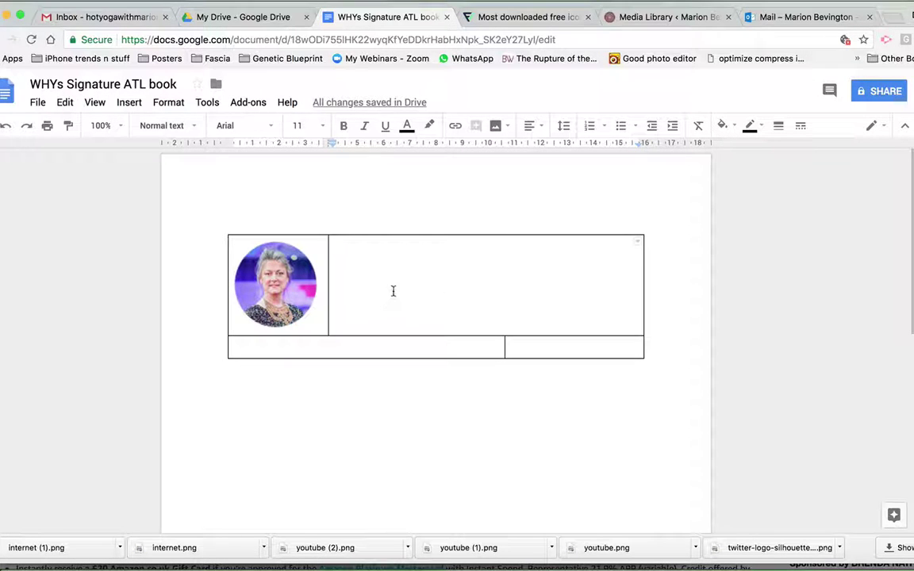
pyautogui.click(169, 105)
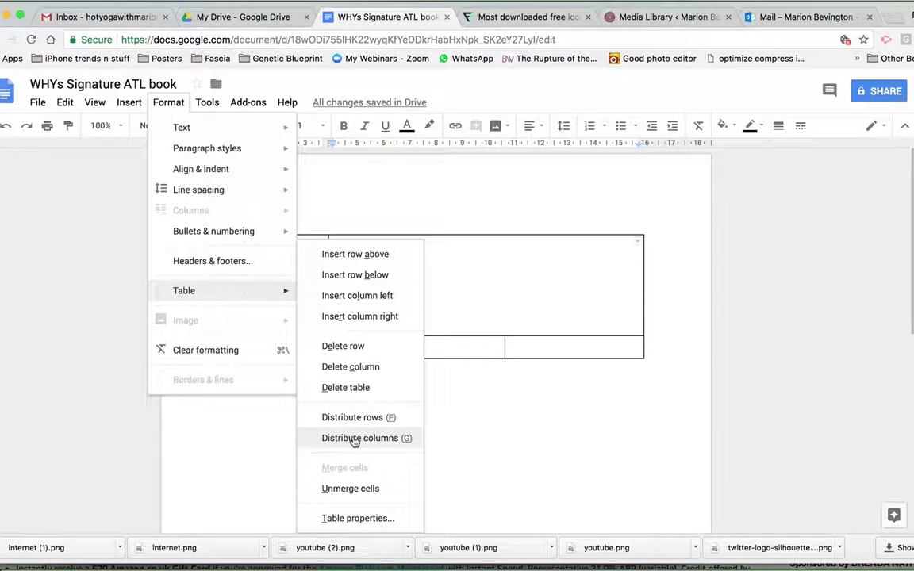
pyautogui.click(357, 519)
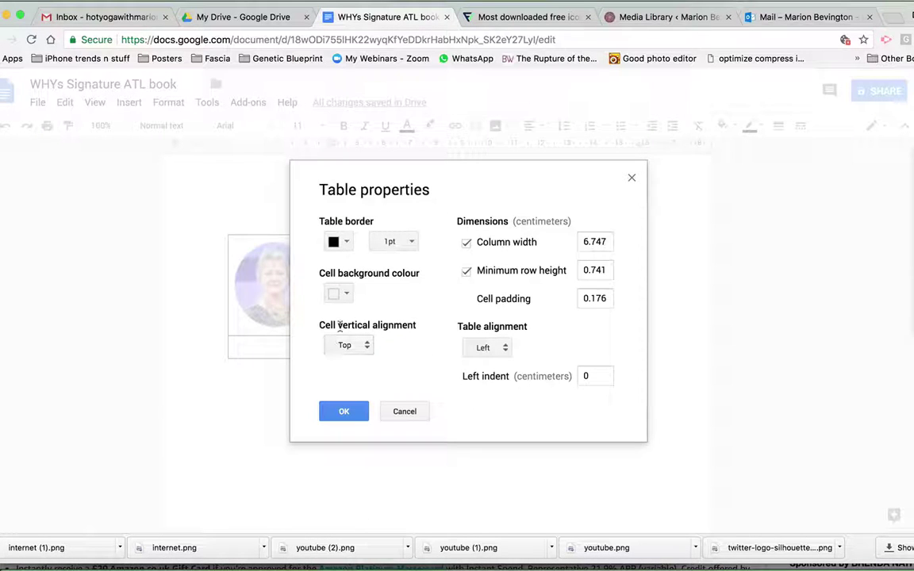
pyautogui.click(361, 347)
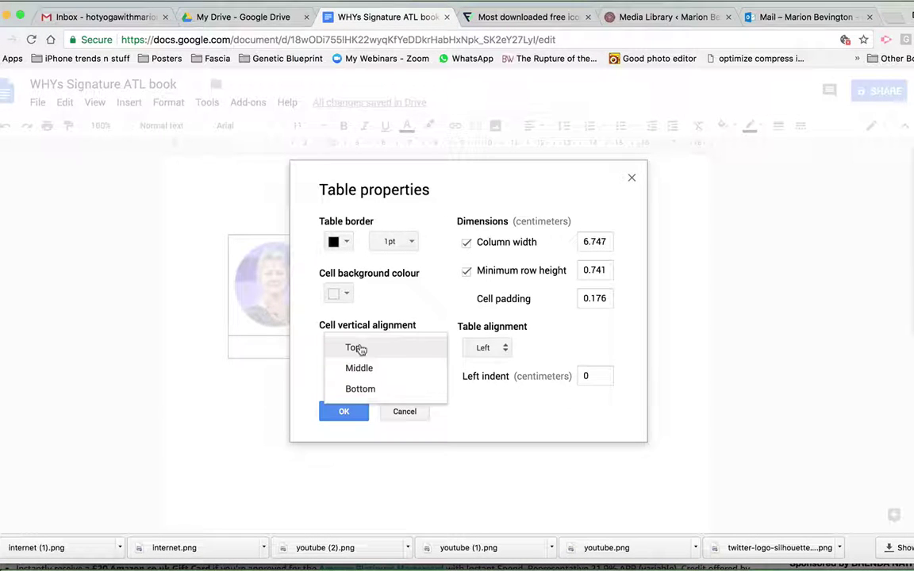
pyautogui.click(363, 370)
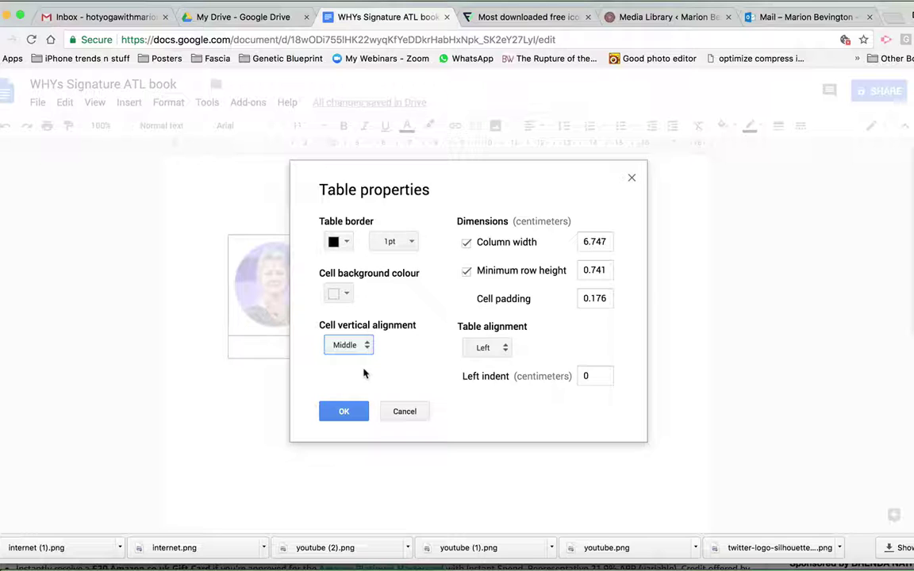
pyautogui.click(344, 413)
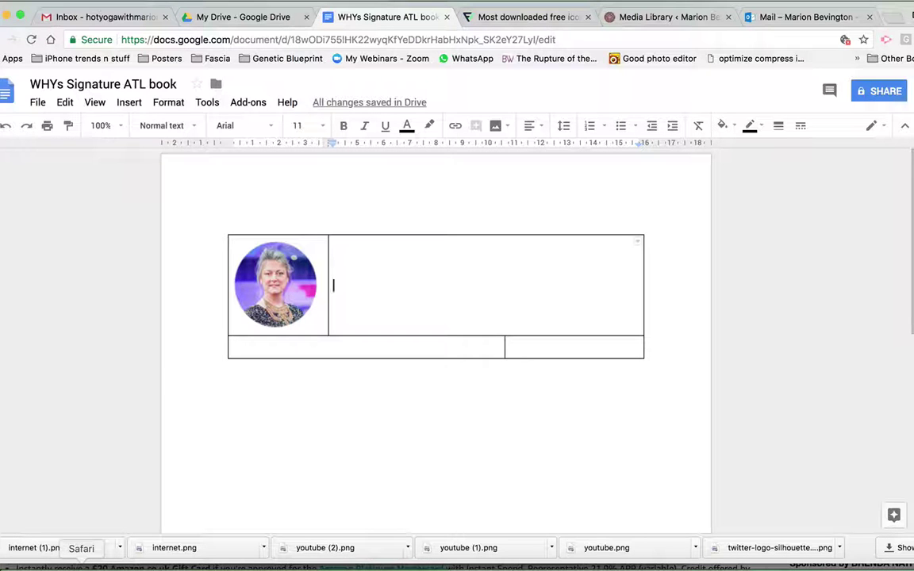
# Copy the name, role, company and contact lines from the Gmail signature in Safari into the first row's second cell, without the trailing blank line.
pyautogui.click(81, 565)
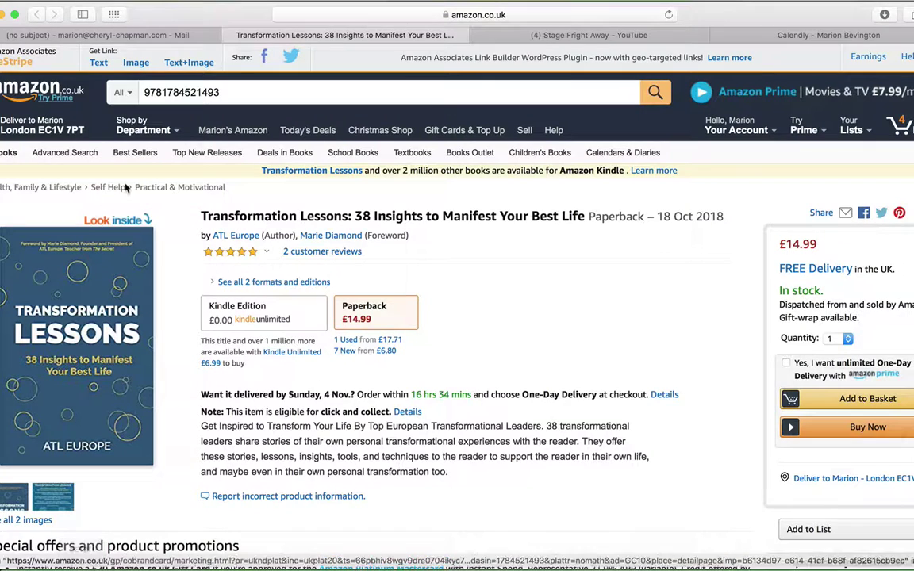
pyautogui.click(125, 34)
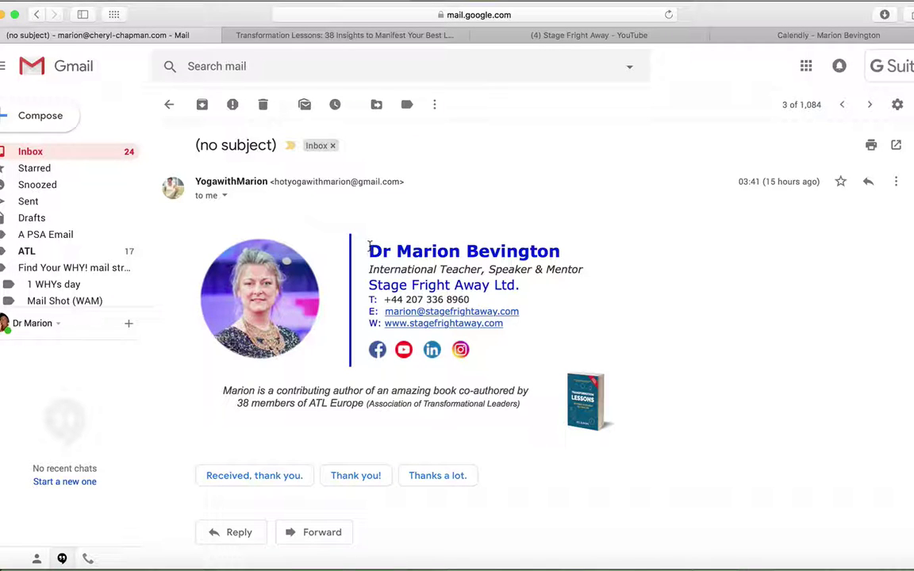
pyautogui.moveTo(369, 246)
pyautogui.mouseDown()
pyautogui.moveTo(560, 252)
pyautogui.moveTo(583, 270)
pyautogui.moveTo(507, 324)
pyautogui.mouseUp()
pyautogui.press('super+c')
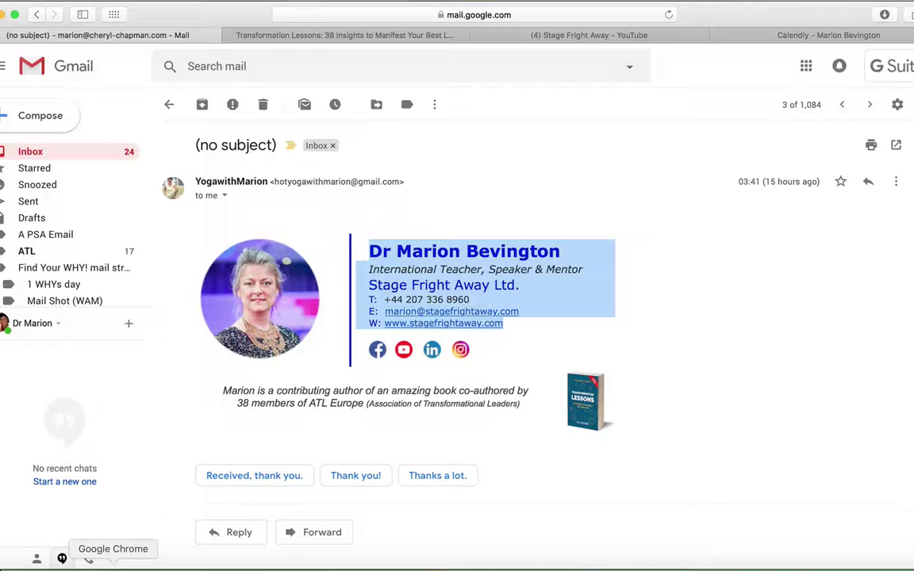
pyautogui.click(111, 560)
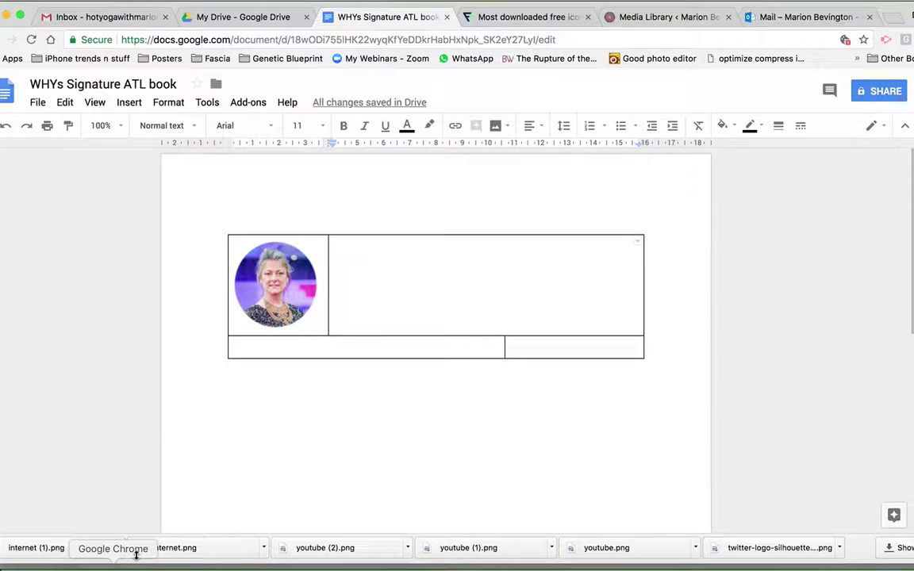
pyautogui.press('super+v')
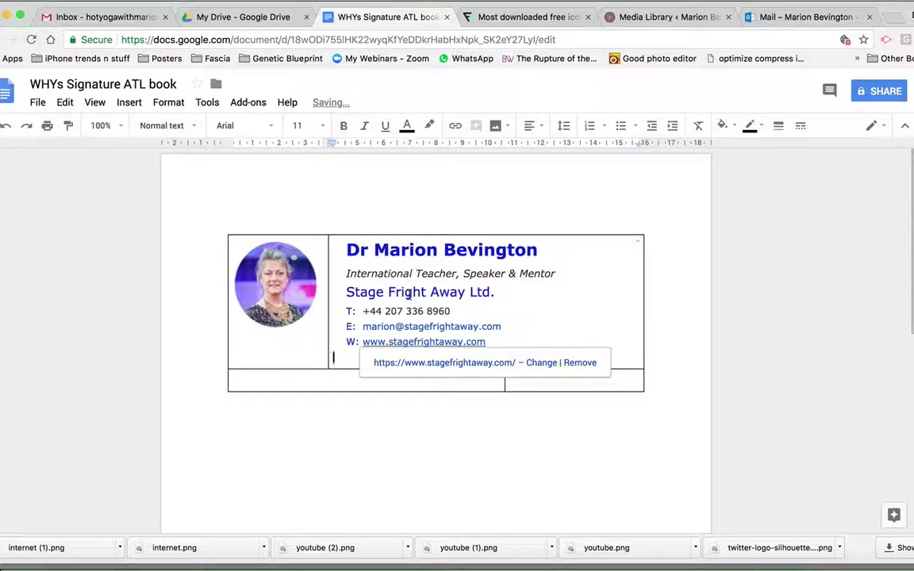
pyautogui.press('BackSpace')
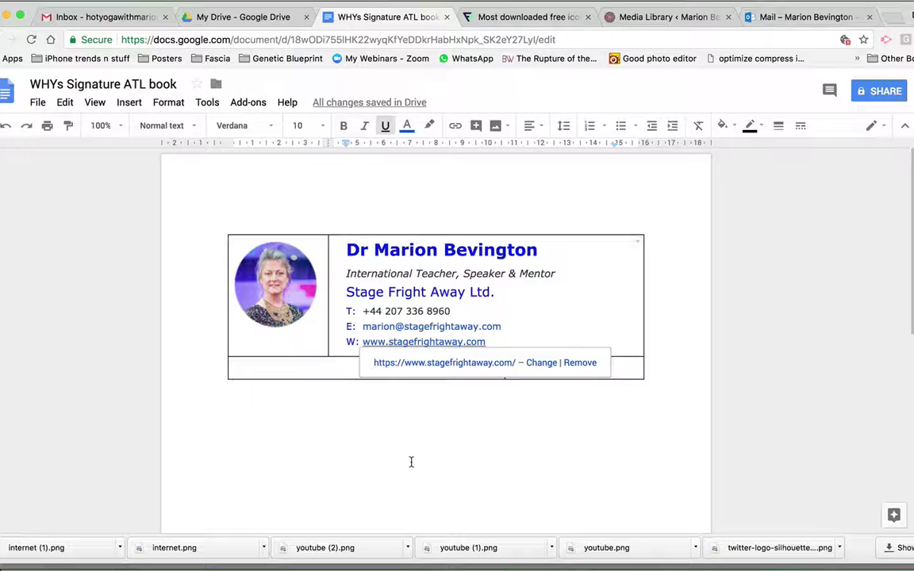
# Replace the signature's role line with "Co-Creator, Therapist & Mentor" copied from the ATL Signature document in Word.
pyautogui.click(464, 565)
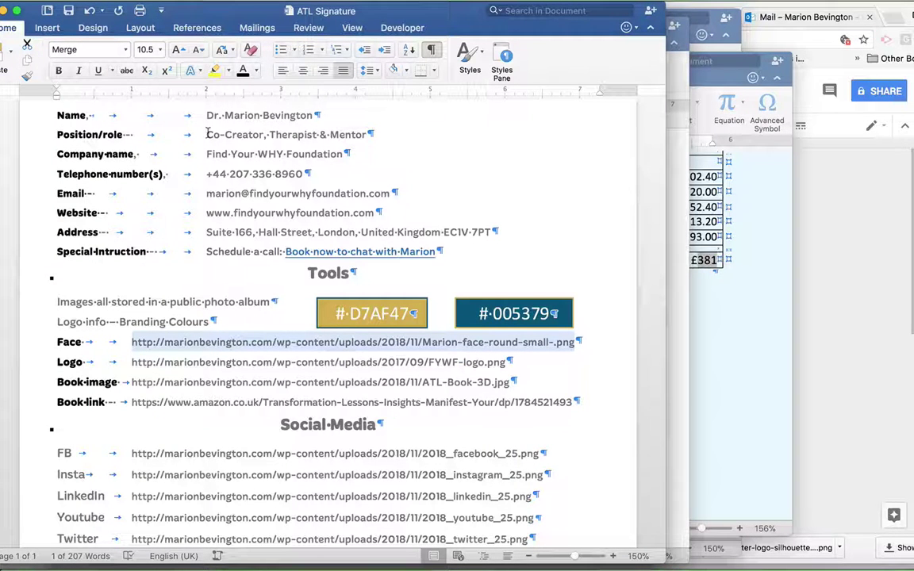
pyautogui.moveTo(208, 134); pyautogui.dragTo(377, 139)
pyautogui.press('super+c')
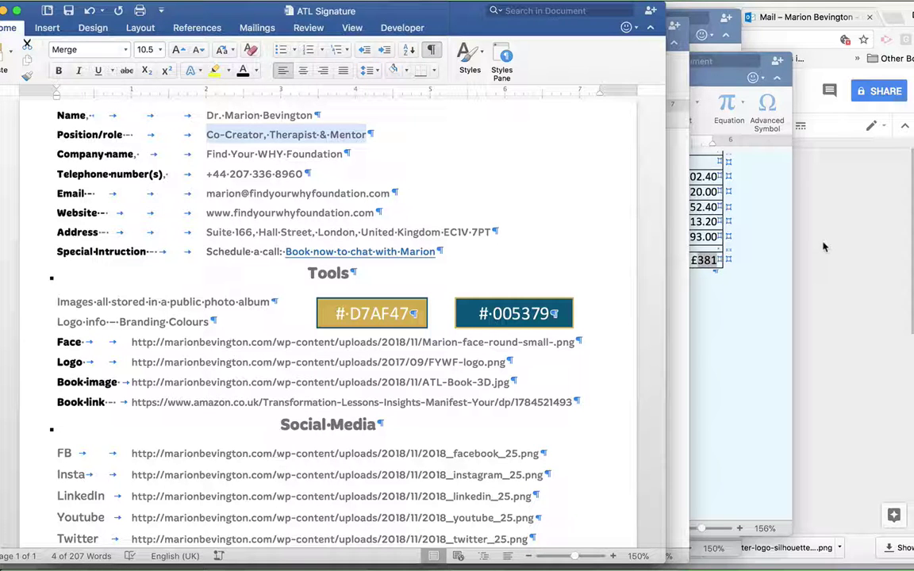
pyautogui.click(819, 379)
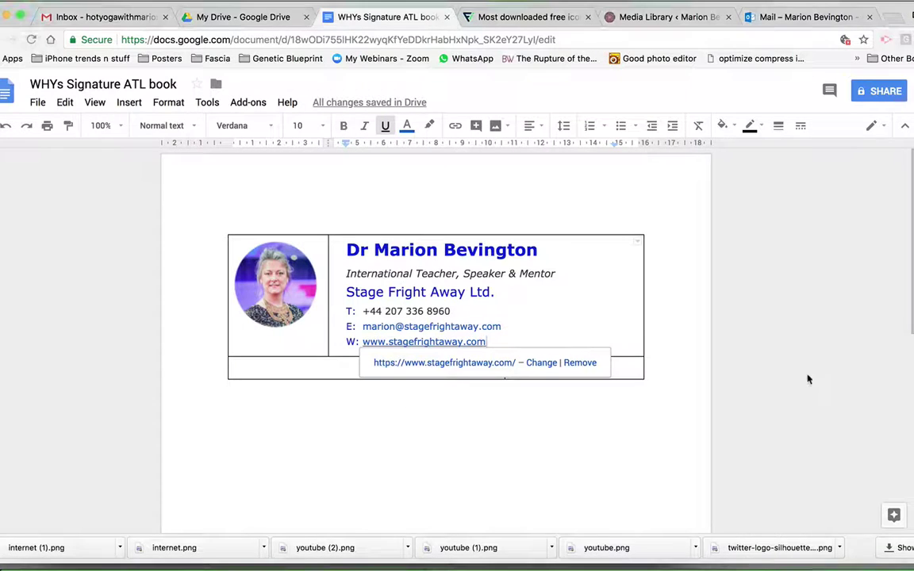
pyautogui.moveTo(345, 273); pyautogui.dragTo(558, 274)
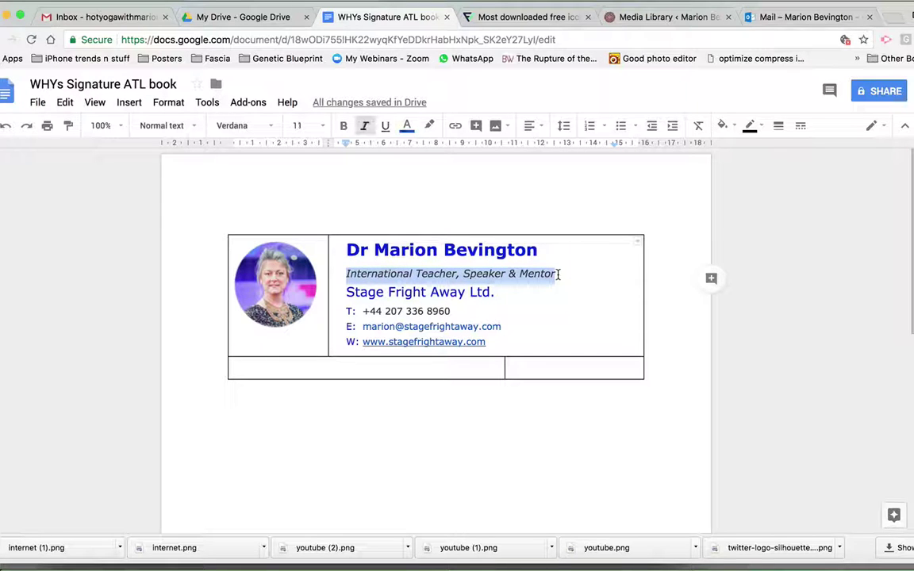
pyautogui.press('super+v')
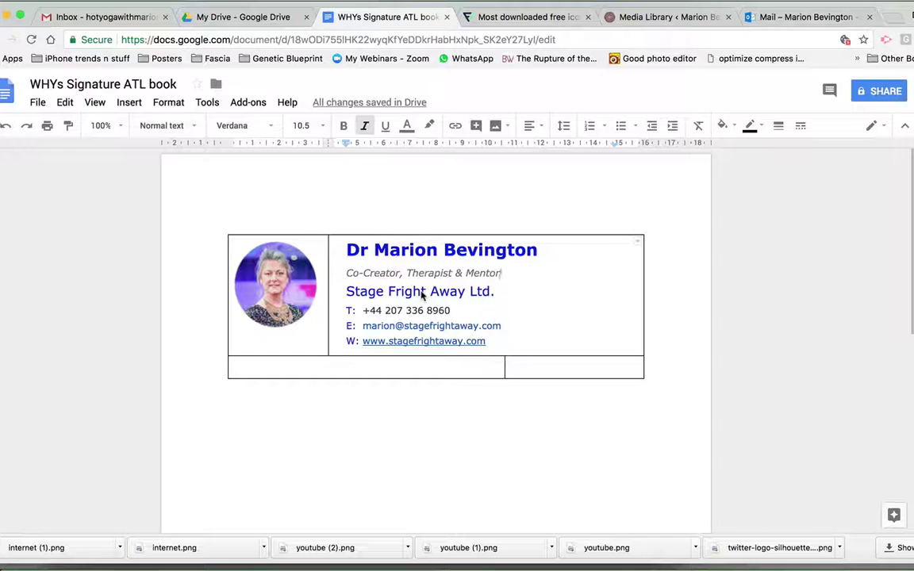
# Replace the company line in the signature with "Find Your WHY Foundation".
pyautogui.click(346, 293)
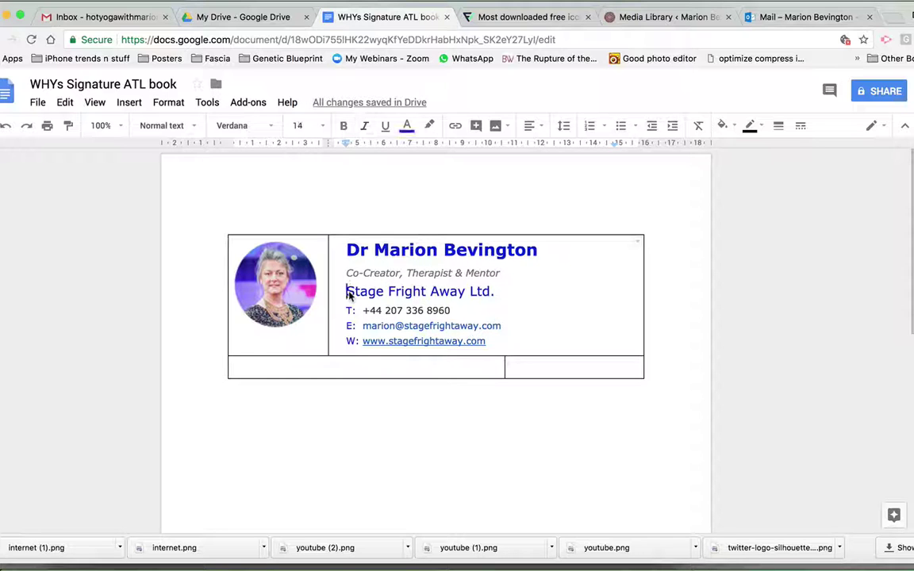
pyautogui.write('Find y')
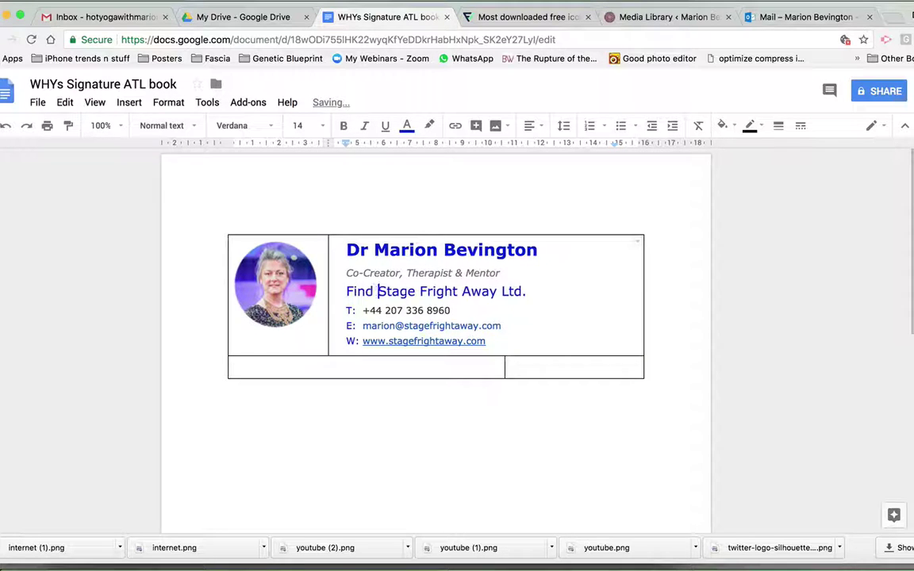
pyautogui.write('ou')
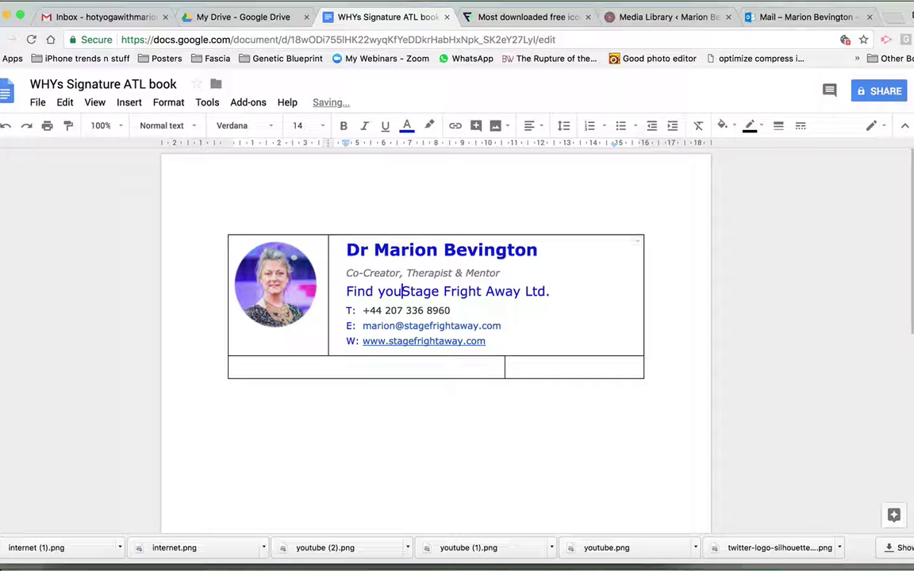
pyautogui.press('BackSpace')
pyautogui.press('BackSpace')
pyautogui.press('BackSpace')
pyautogui.write('Your WHY ')
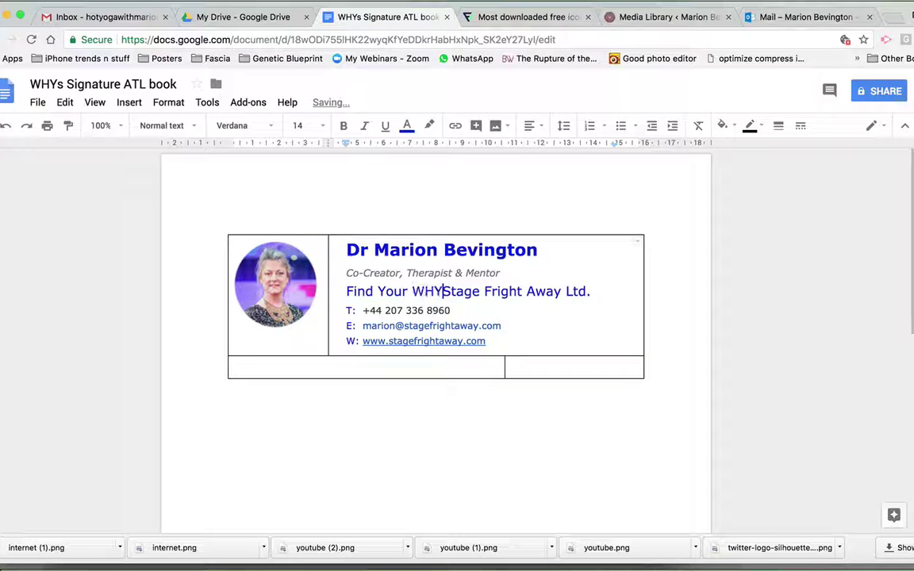
pyautogui.write('Foundation')
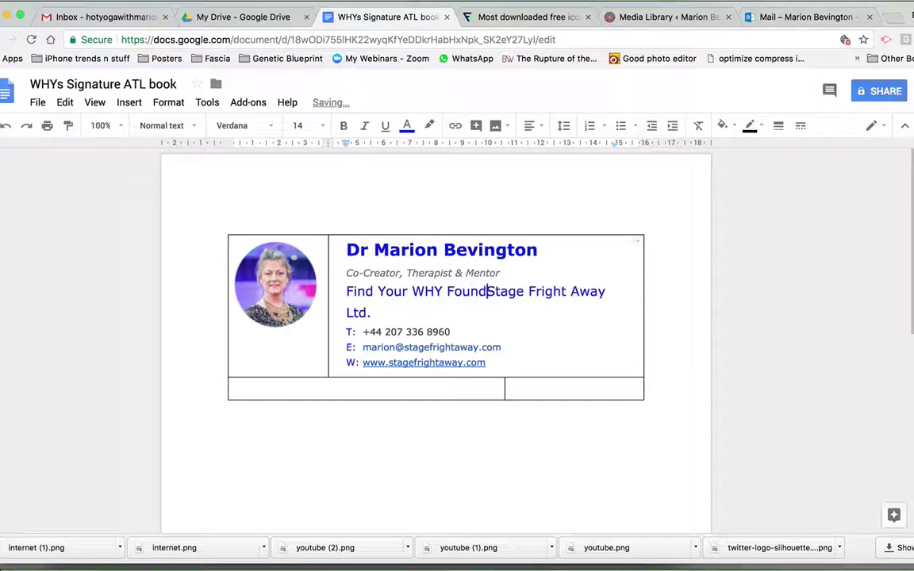
pyautogui.press('Delete')
pyautogui.press('Delete')
pyautogui.press('Delete')
pyautogui.press('Delete')
pyautogui.press('Delete')
pyautogui.press('Delete')
pyautogui.press('Delete')
pyautogui.press('Delete')
pyautogui.press('Delete')
pyautogui.press('Delete')
pyautogui.press('Delete')
pyautogui.press('Delete')
pyautogui.press('Delete')
pyautogui.press('Delete')
pyautogui.press('Delete')
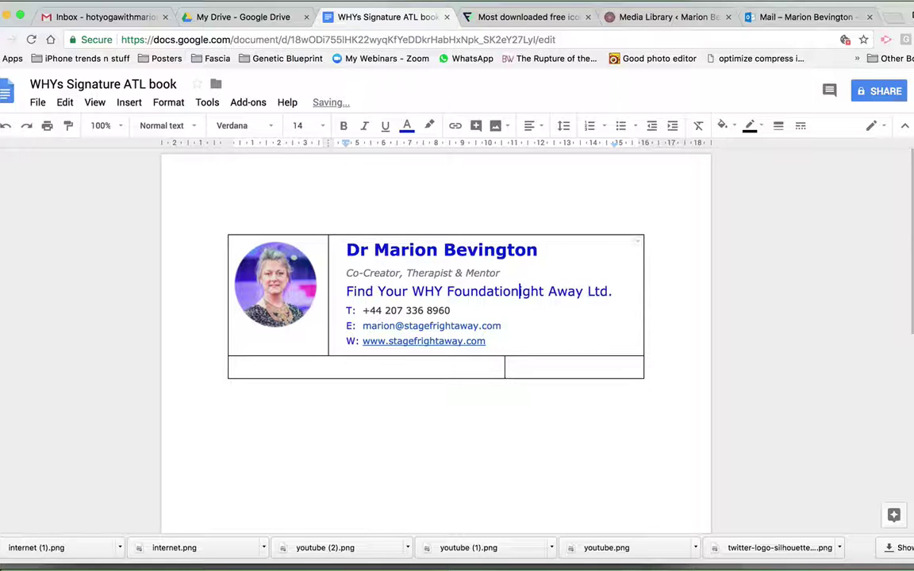
pyautogui.press('Delete')
pyautogui.press('Delete')
pyautogui.press('Delete')
pyautogui.press('Delete')
pyautogui.press('Delete')
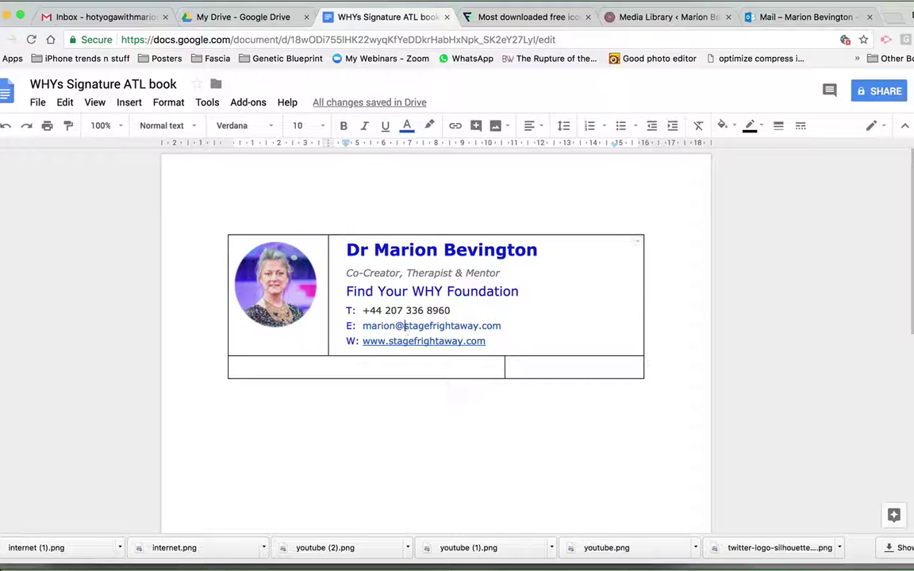
# Change the domain of the signature's e-mail address to findyourwhyfoundation.com.
pyautogui.write('findy')
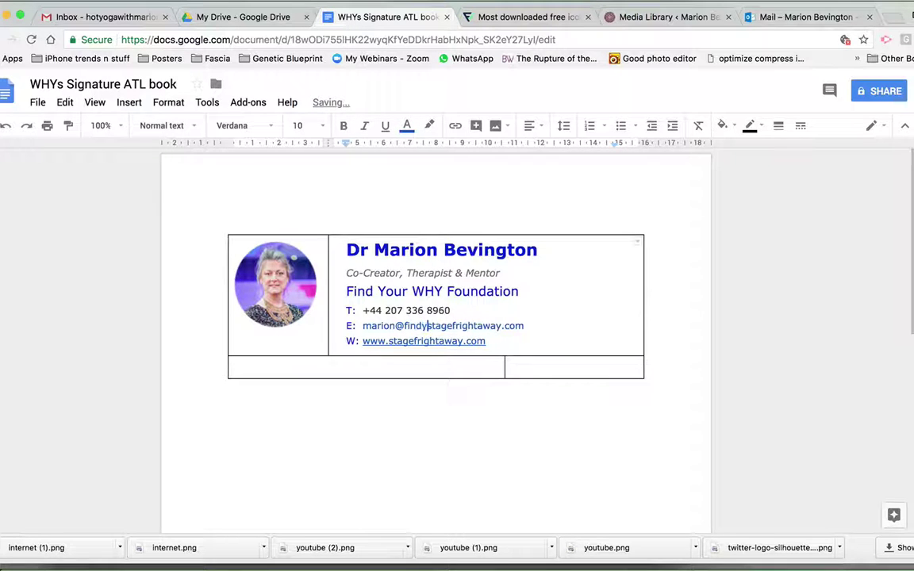
pyautogui.write('ourwhyfoun')
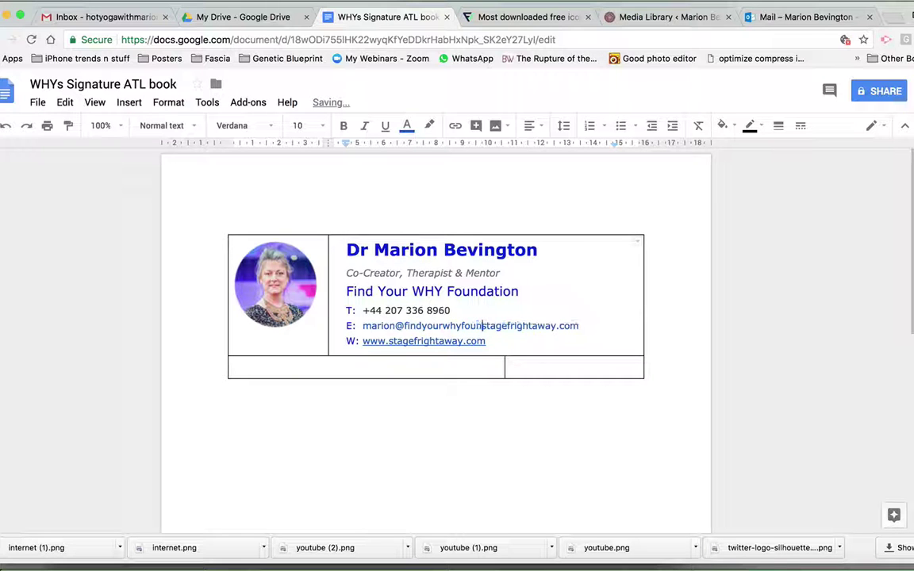
pyautogui.write('dation.com')
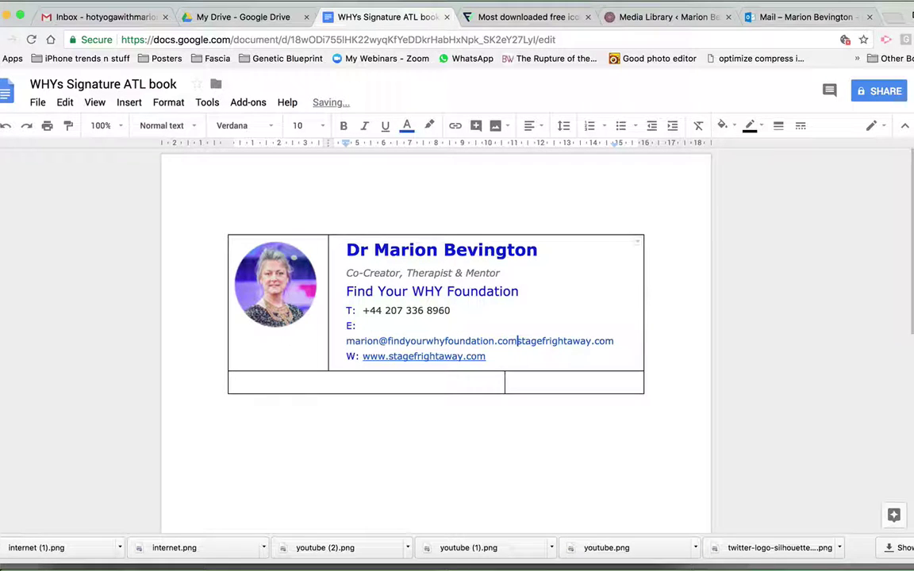
pyautogui.press('Delete')
pyautogui.press('Delete')
pyautogui.press('Delete')
pyautogui.press('Delete')
pyautogui.press('Delete')
pyautogui.press('Delete')
pyautogui.press('Delete')
pyautogui.press('Delete')
pyautogui.press('Delete')
pyautogui.press('Delete')
pyautogui.press('Delete')
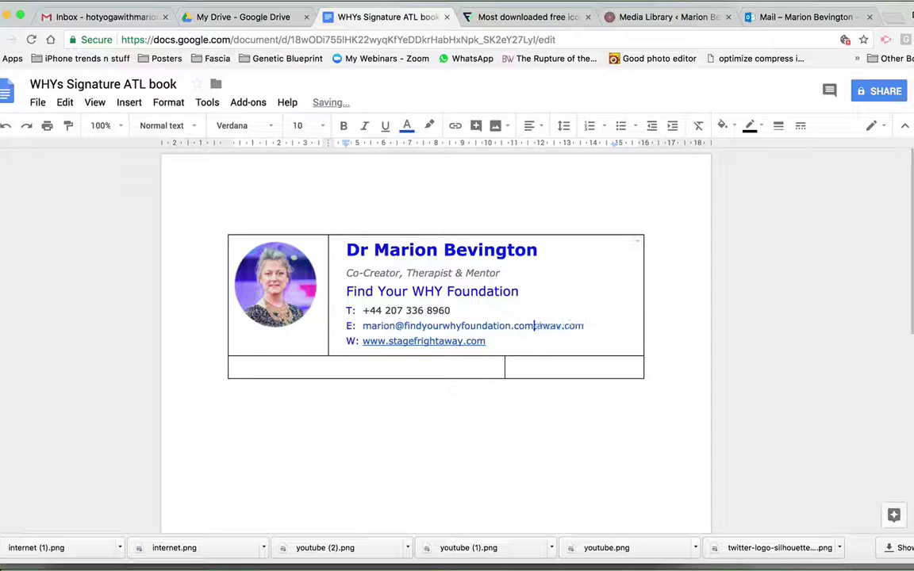
pyautogui.press('Delete')
pyautogui.press('Delete')
pyautogui.press('Delete')
pyautogui.press('Delete')
pyautogui.press('Delete')
pyautogui.press('Delete')
pyautogui.press('Delete')
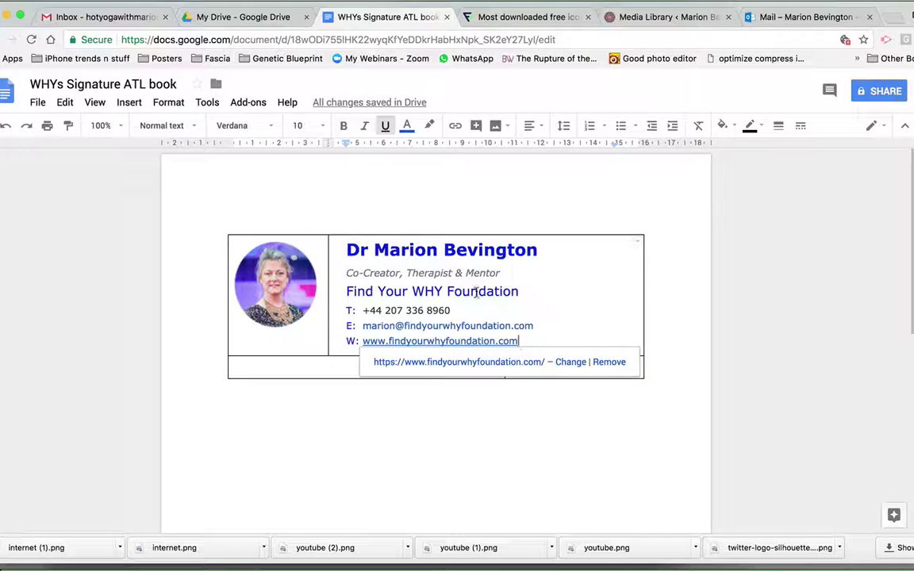
pyautogui.click(477, 291)
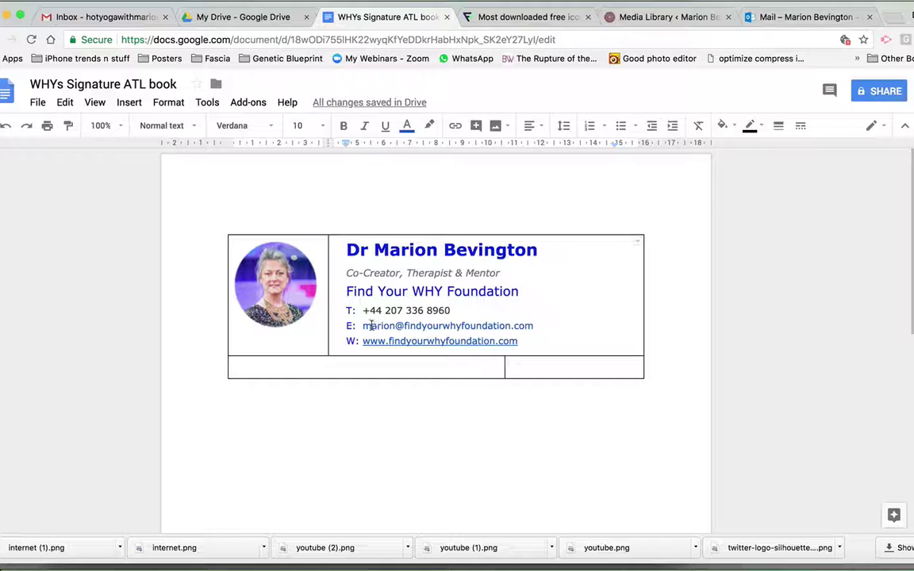
pyautogui.click(374, 325)
pyautogui.click(370, 341)
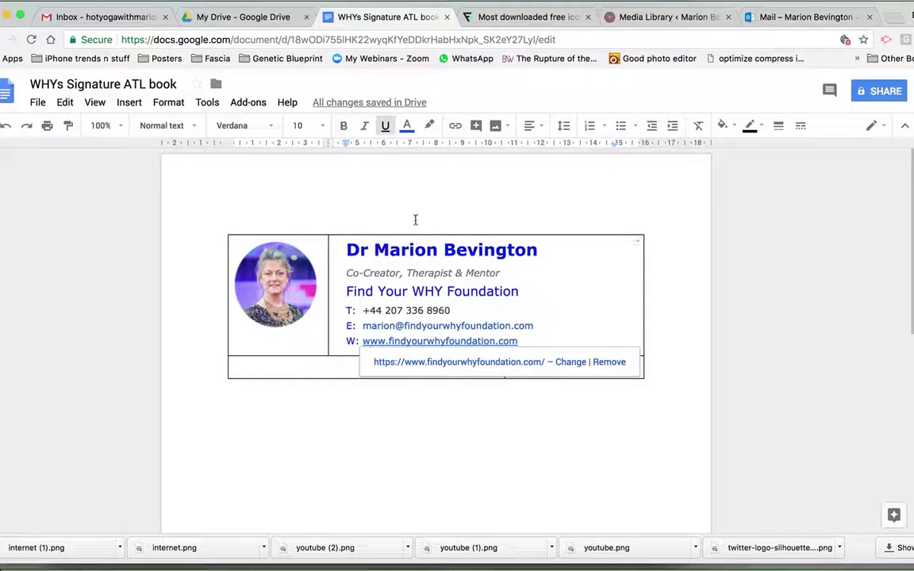
pyautogui.click(455, 126)
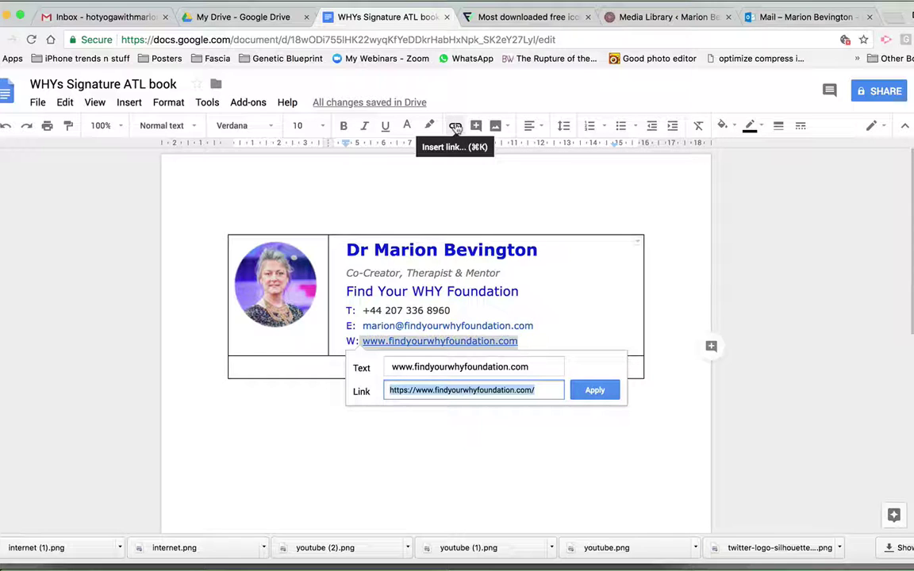
pyautogui.click(592, 389)
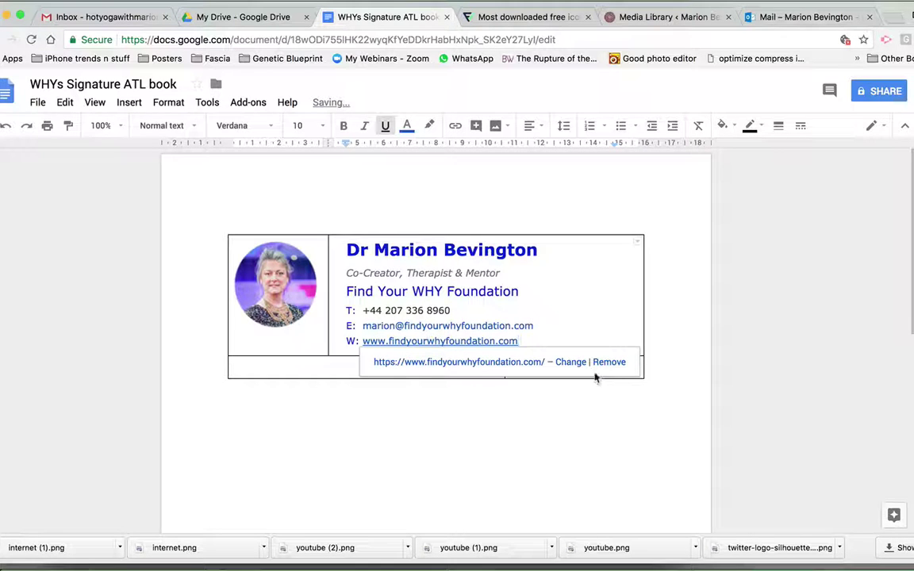
pyautogui.click(566, 413)
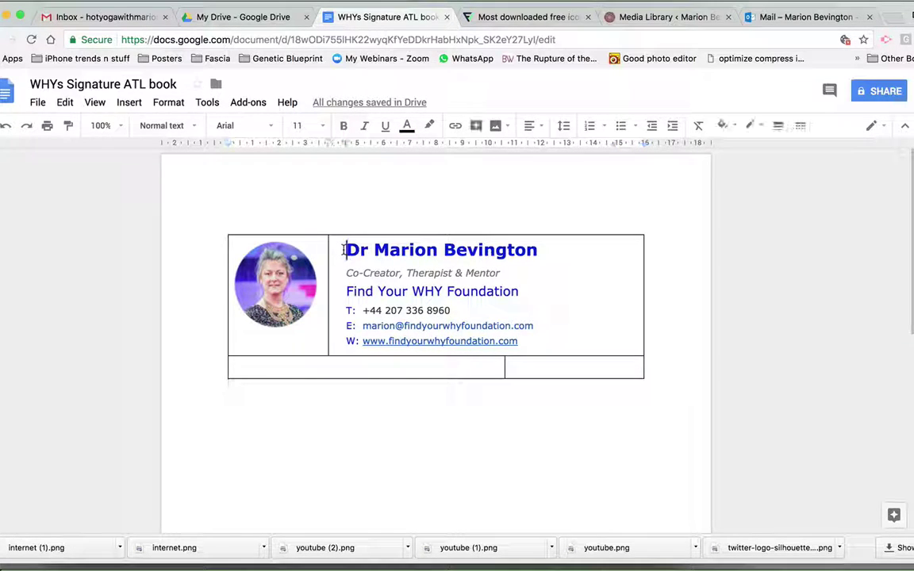
# Set the line spacing of all the signature text in the second cell to 1.15.
pyautogui.moveTo(347, 249)
pyautogui.mouseDown()
pyautogui.moveTo(525, 337)
pyautogui.moveTo(520, 332)
pyautogui.moveTo(523, 342)
pyautogui.mouseUp()
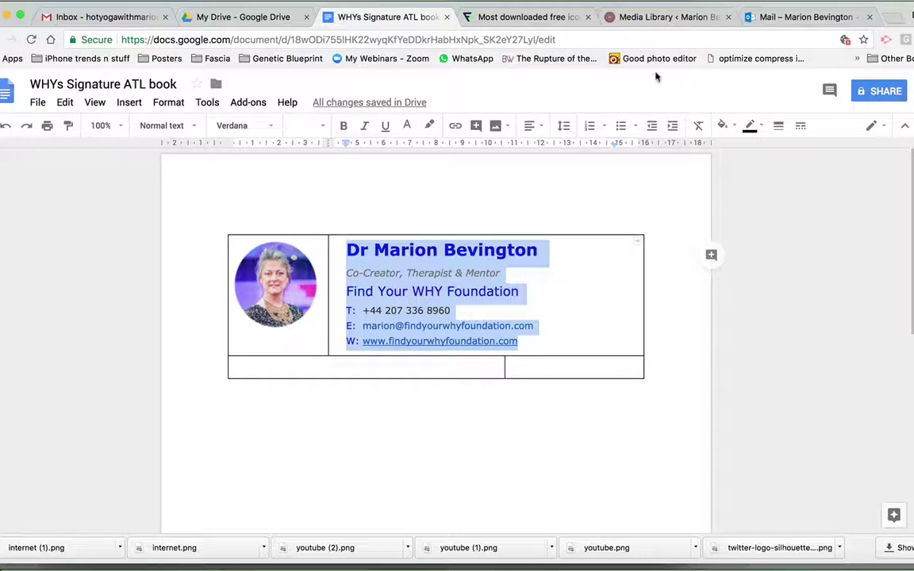
pyautogui.click(168, 103)
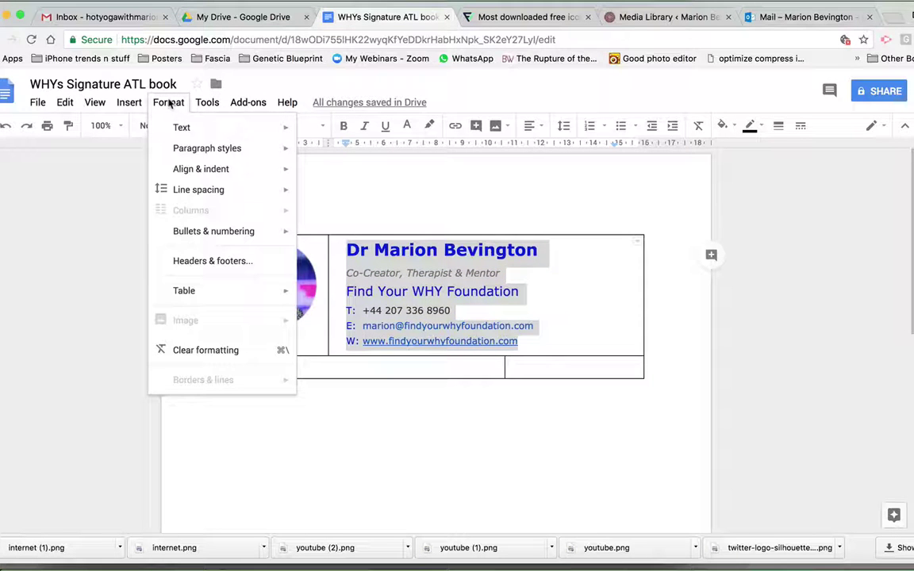
pyautogui.moveTo(226, 149)
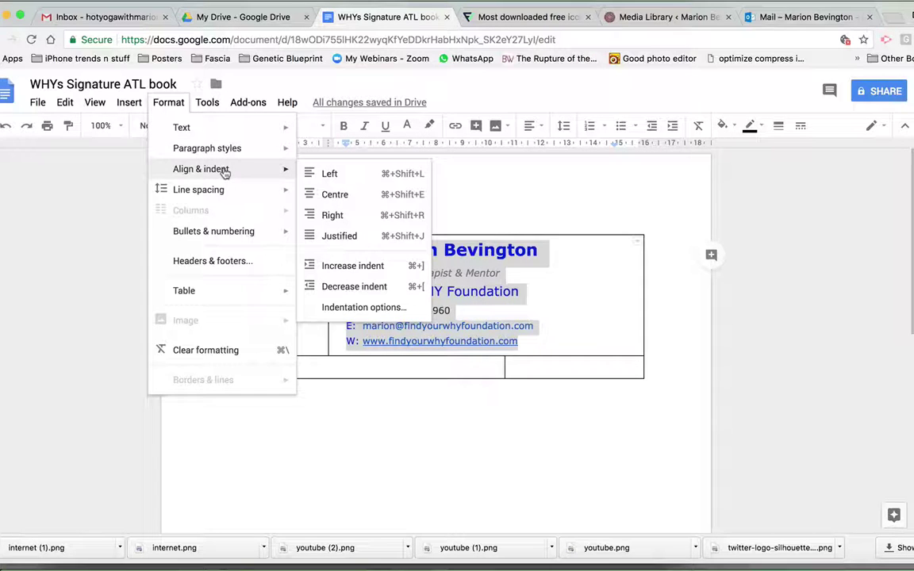
pyautogui.moveTo(224, 196)
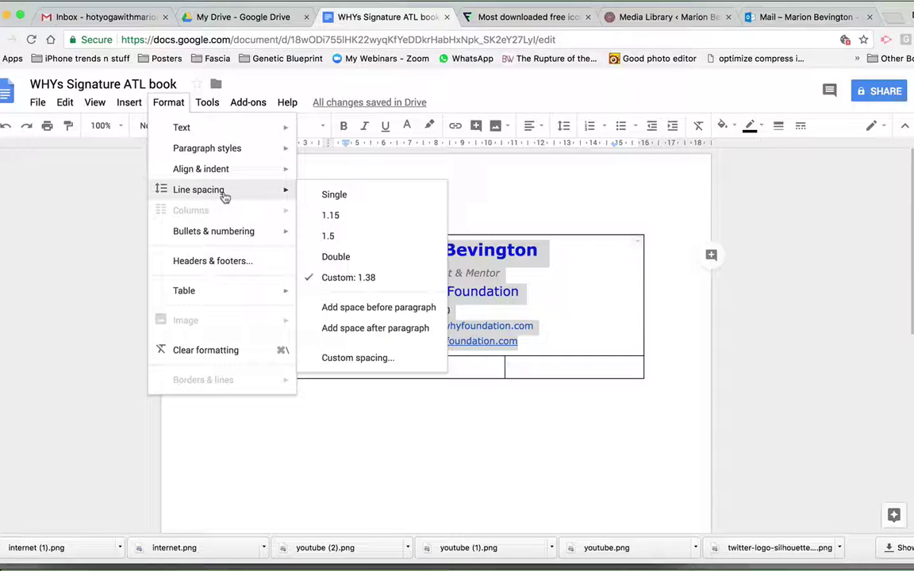
pyautogui.click(327, 214)
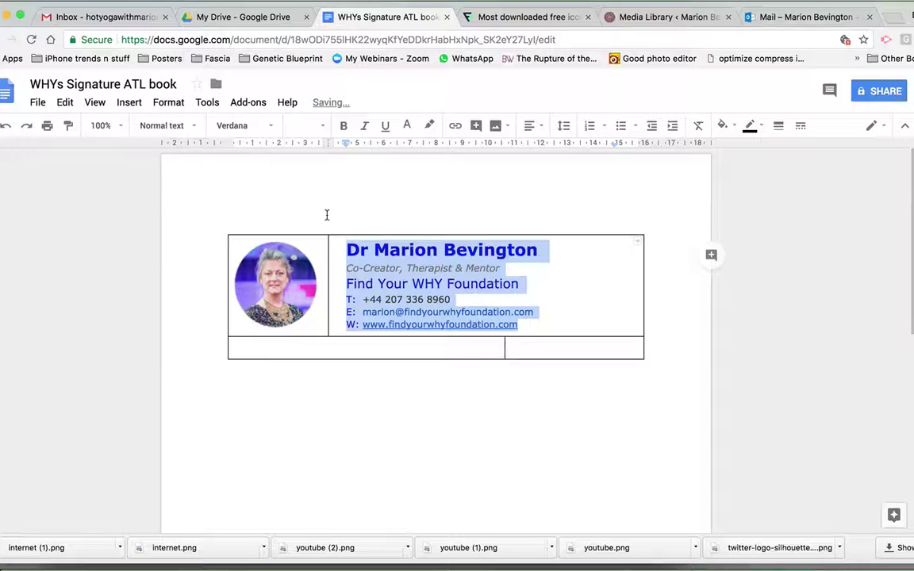
pyautogui.click(167, 105)
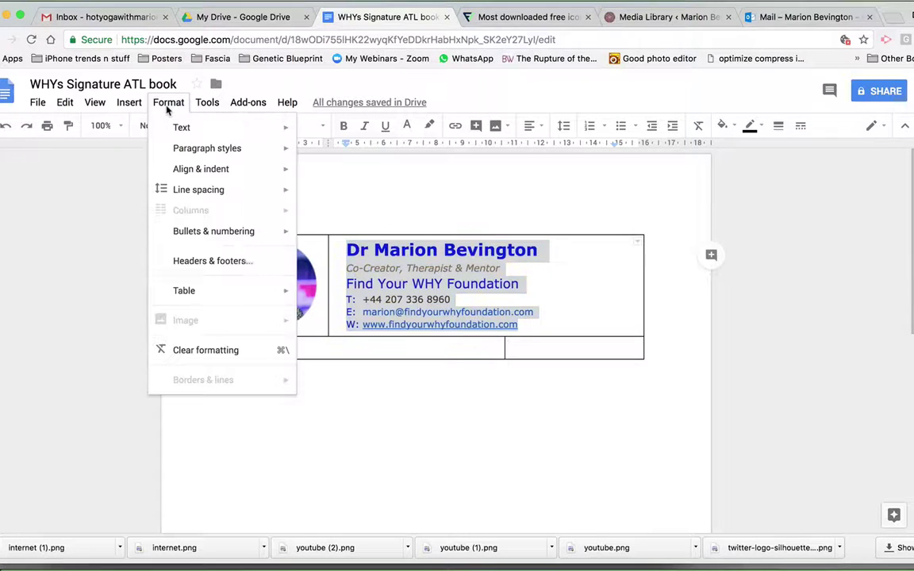
pyautogui.moveTo(212, 193)
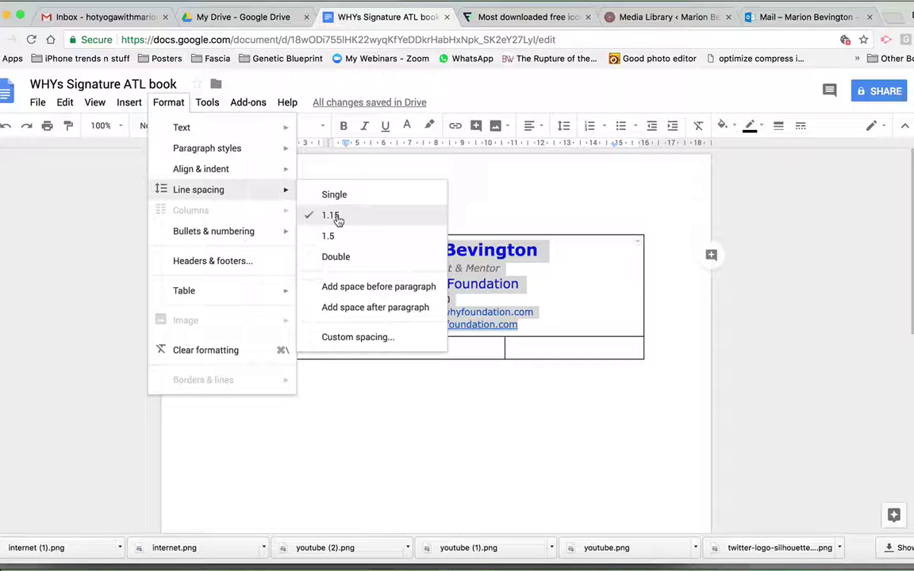
pyautogui.click(544, 234)
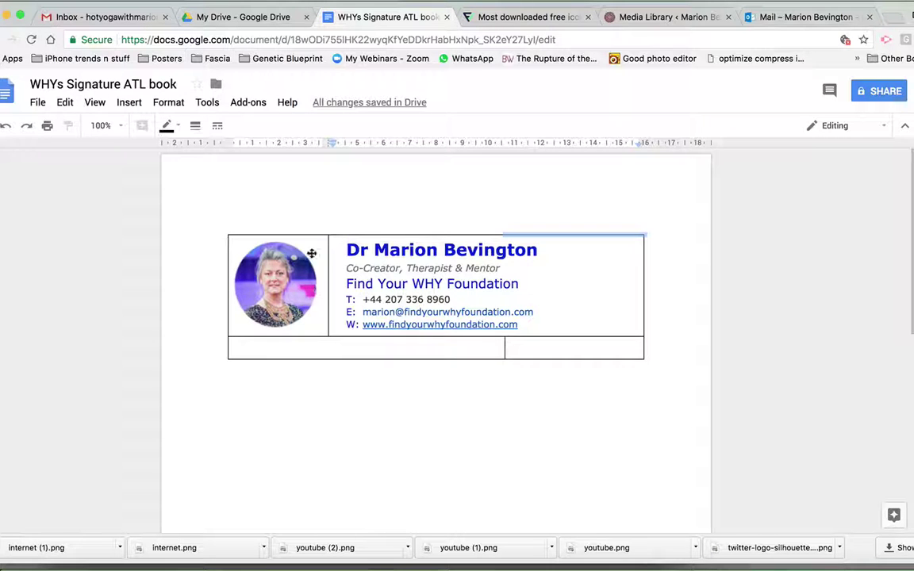
# Try a font size of 14 on the signature's name line.
pyautogui.moveTo(347, 249); pyautogui.dragTo(484, 226)
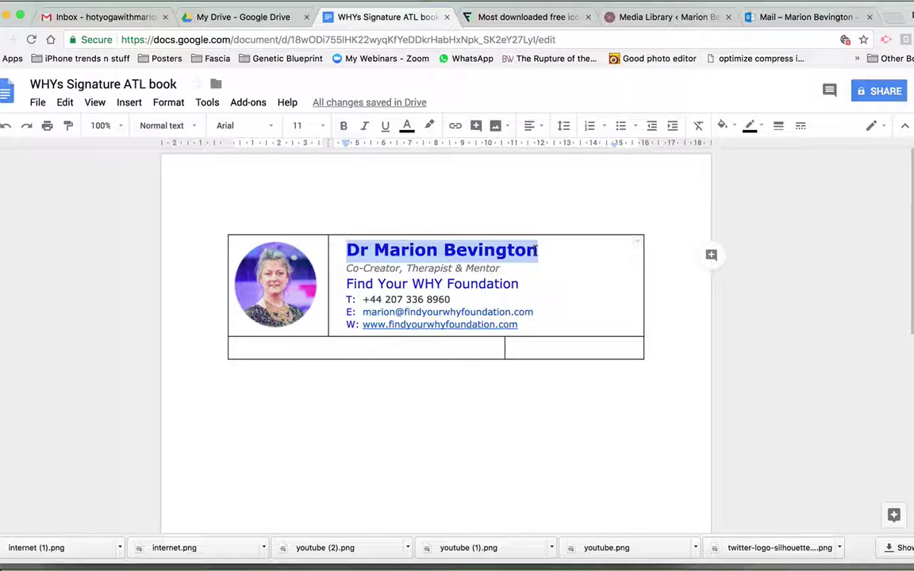
pyautogui.click(321, 126)
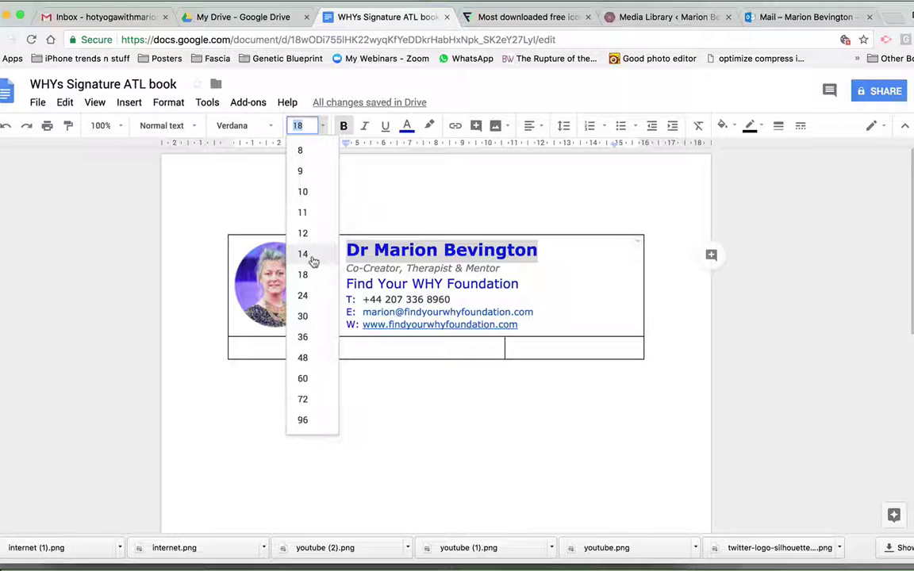
pyautogui.click(312, 254)
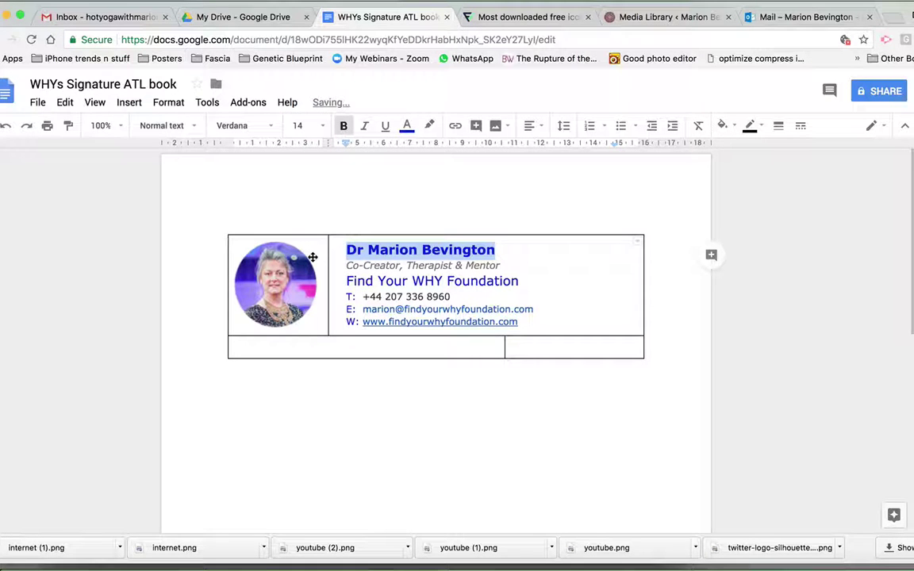
pyautogui.click(444, 265)
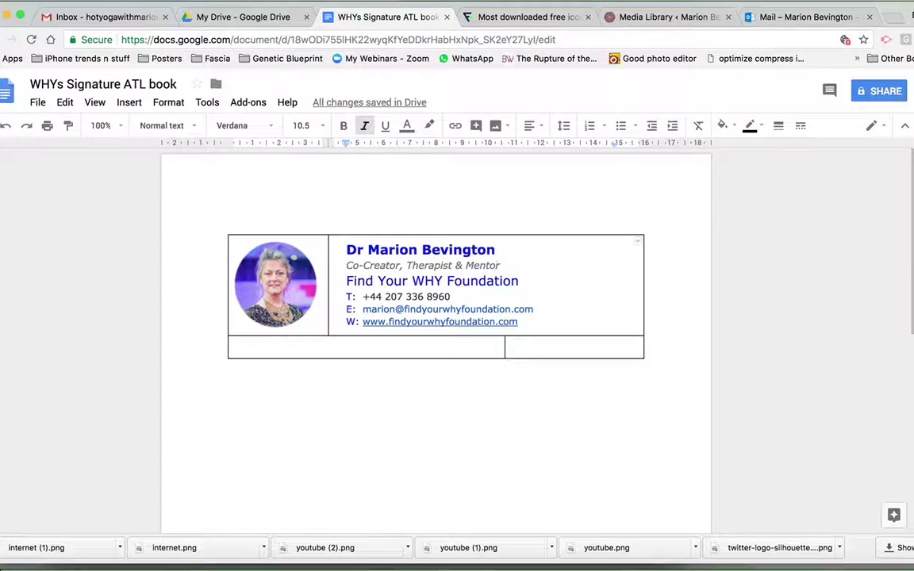
# Set the font size of the "Find Your WHY Foundation" line to 12.
pyautogui.click(509, 281)
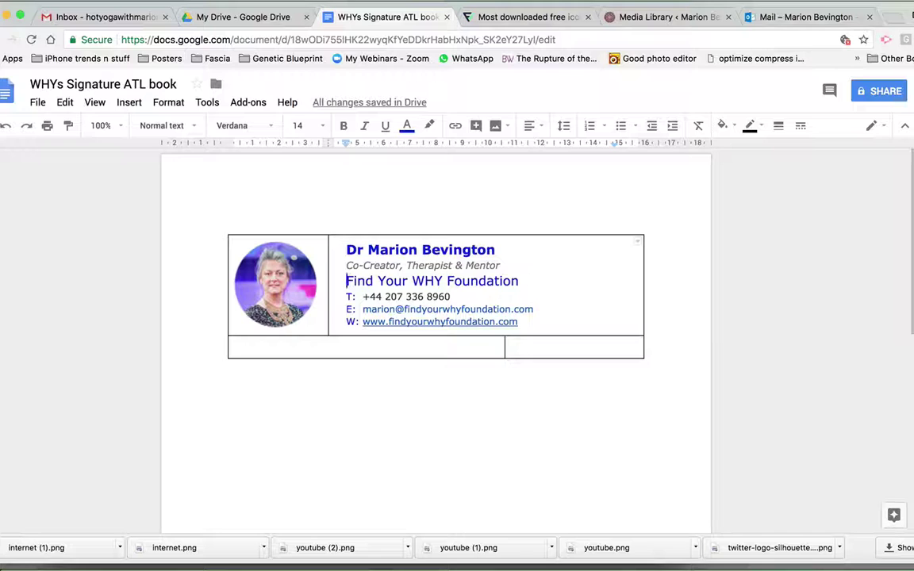
pyautogui.hotkey('shift', 'End')
pyautogui.hotkey('shift', 'Right')
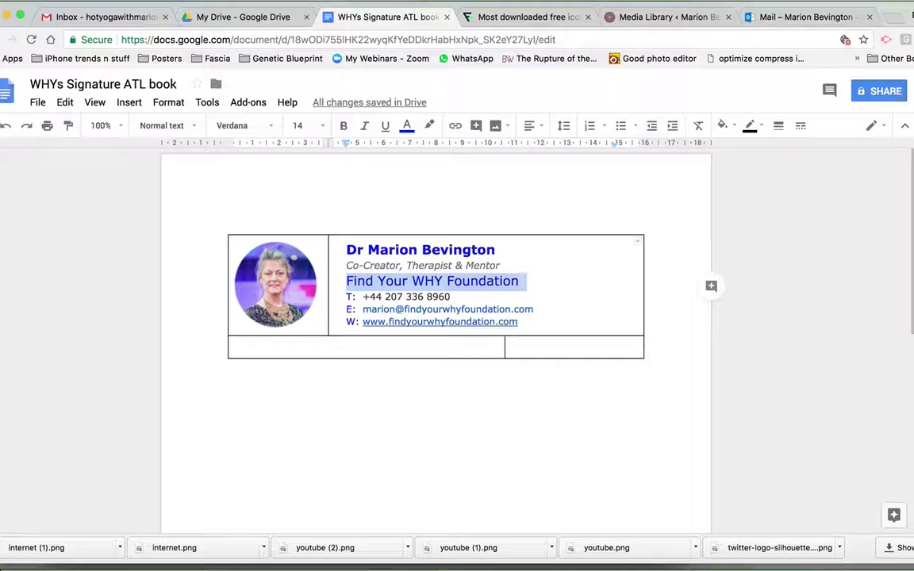
pyautogui.click(322, 126)
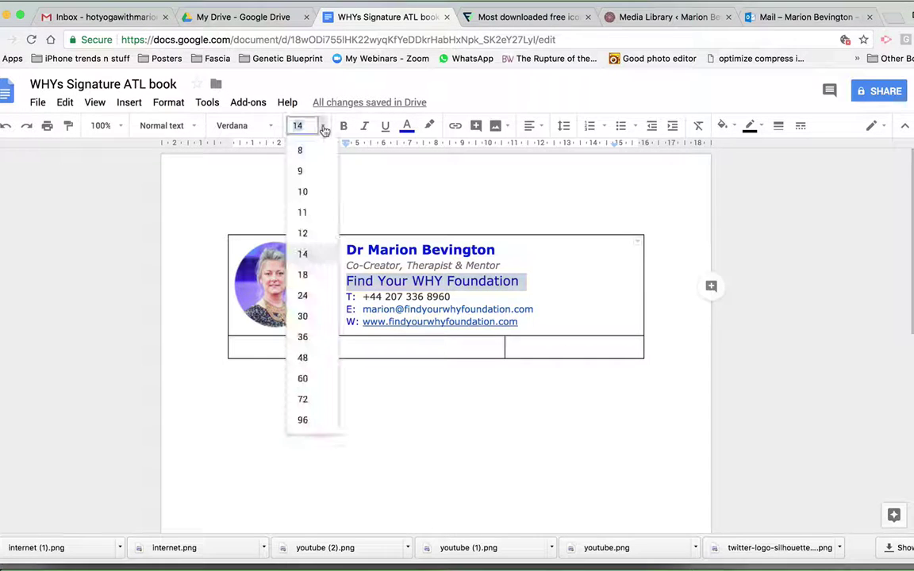
pyautogui.click(303, 234)
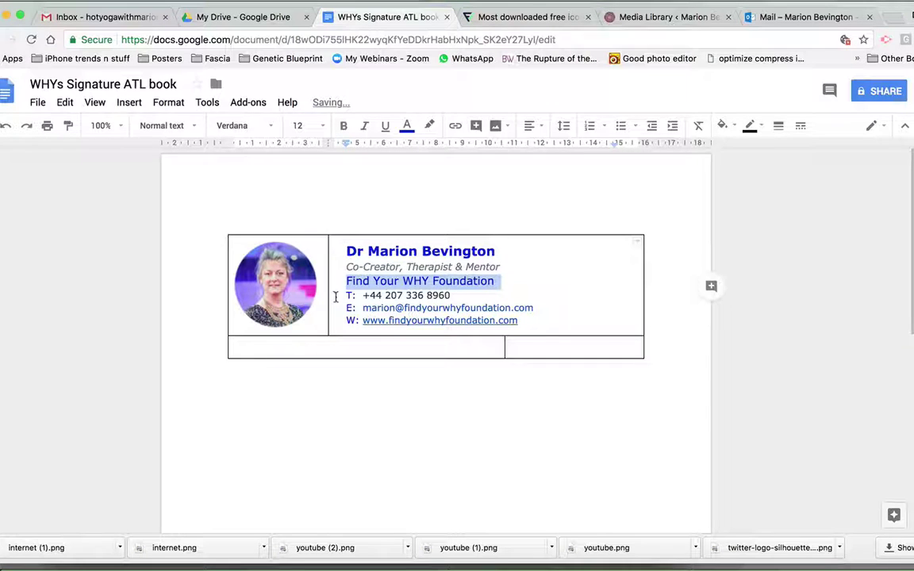
pyautogui.click(539, 283)
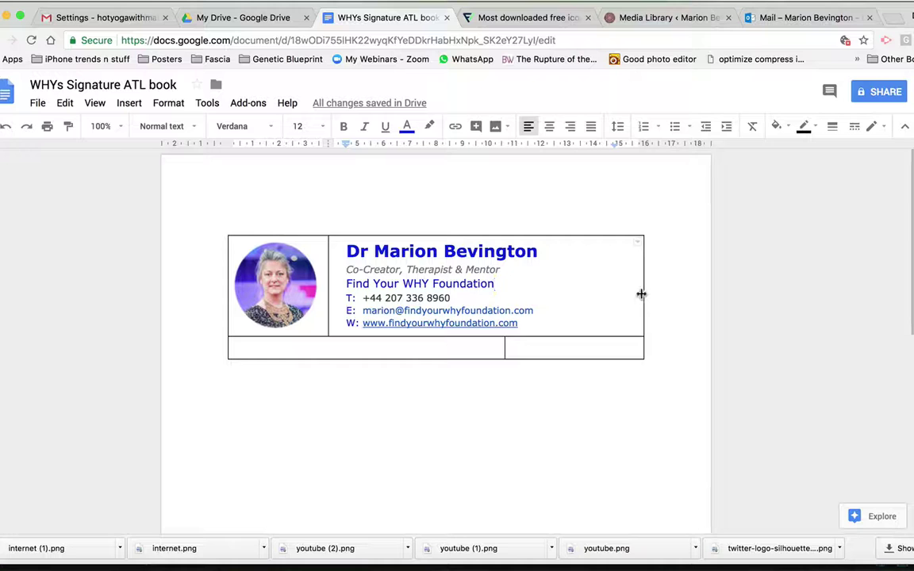
# Narrow the table by moving its outer right border inward, close to the end of the signature text.
pyautogui.moveTo(641, 294); pyautogui.dragTo(571, 289)
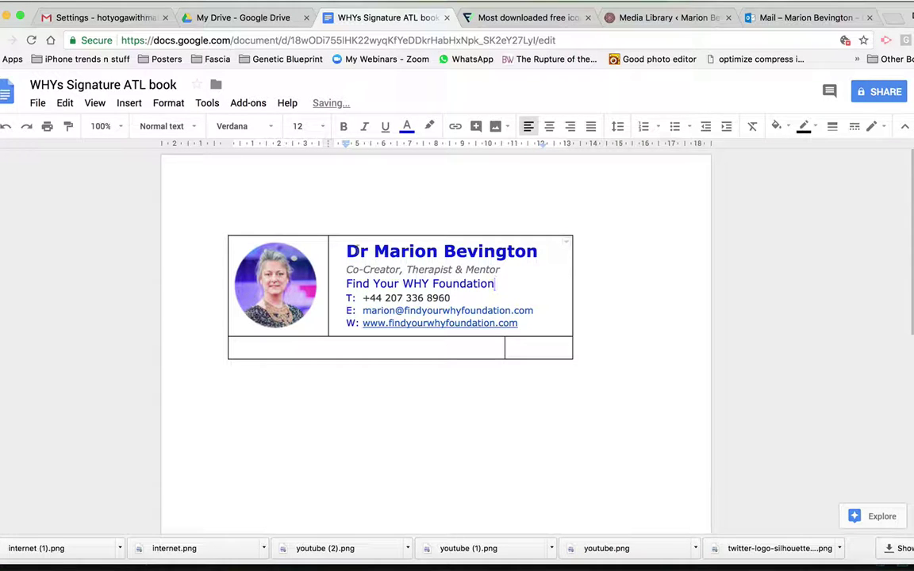
# Reduce the left indent of the contact text block and move the column divider closer to the round photo.
pyautogui.moveTo(347, 250); pyautogui.dragTo(520, 323)
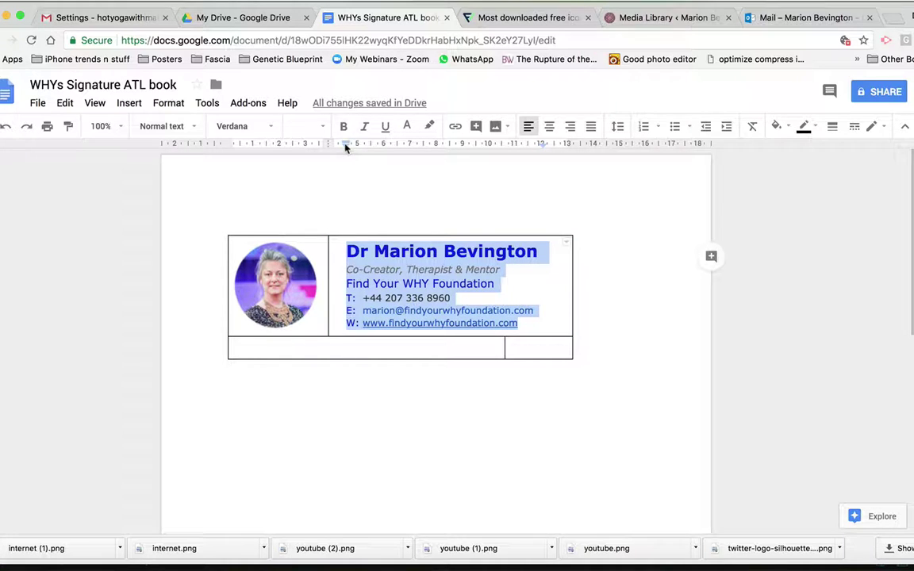
pyautogui.moveTo(345, 148); pyautogui.dragTo(332, 150)
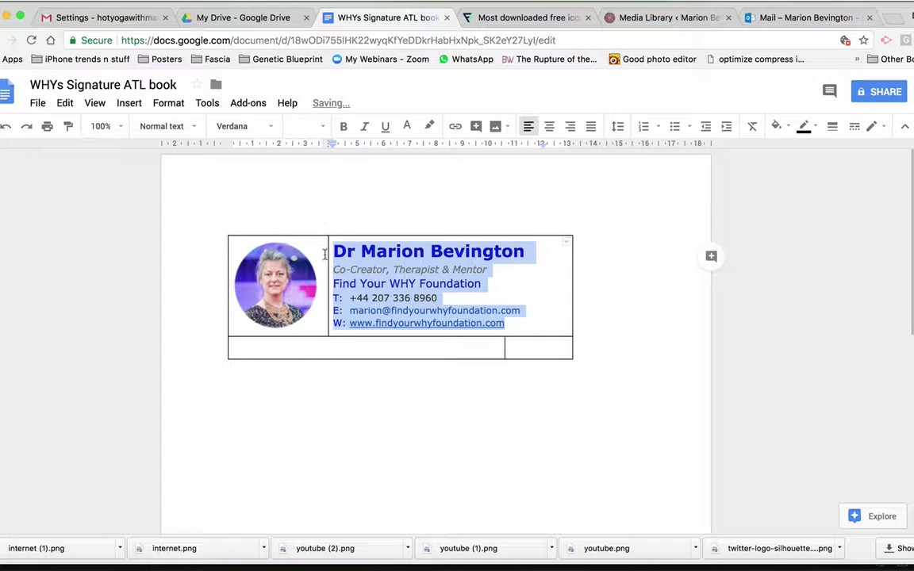
pyautogui.moveTo(325, 254); pyautogui.dragTo(319, 254)
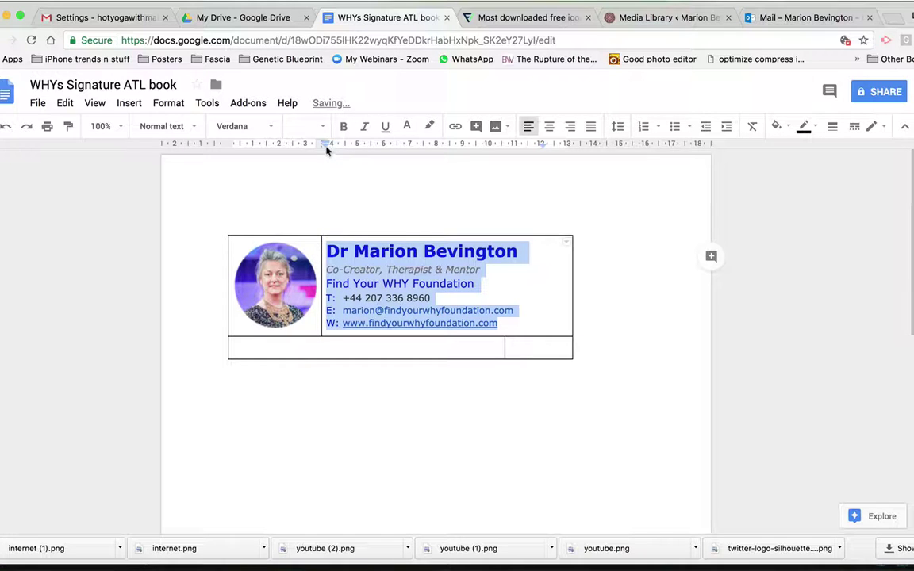
pyautogui.moveTo(326, 149); pyautogui.dragTo(332, 150)
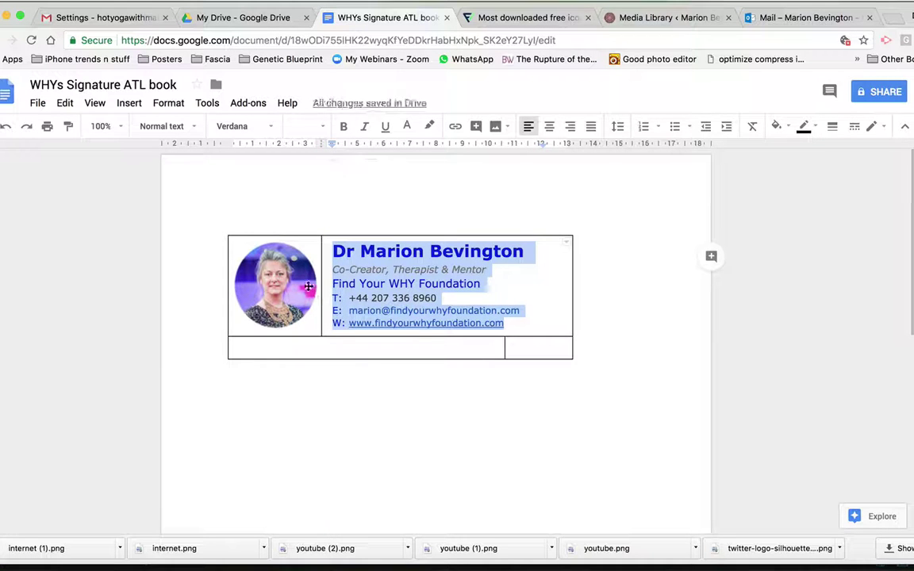
pyautogui.moveTo(320, 284); pyautogui.dragTo(322, 284)
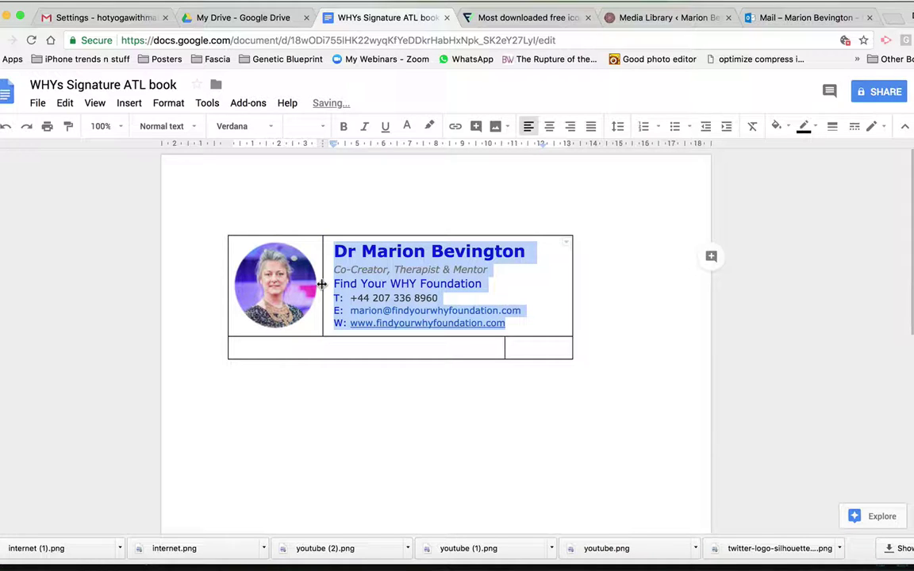
pyautogui.click(602, 306)
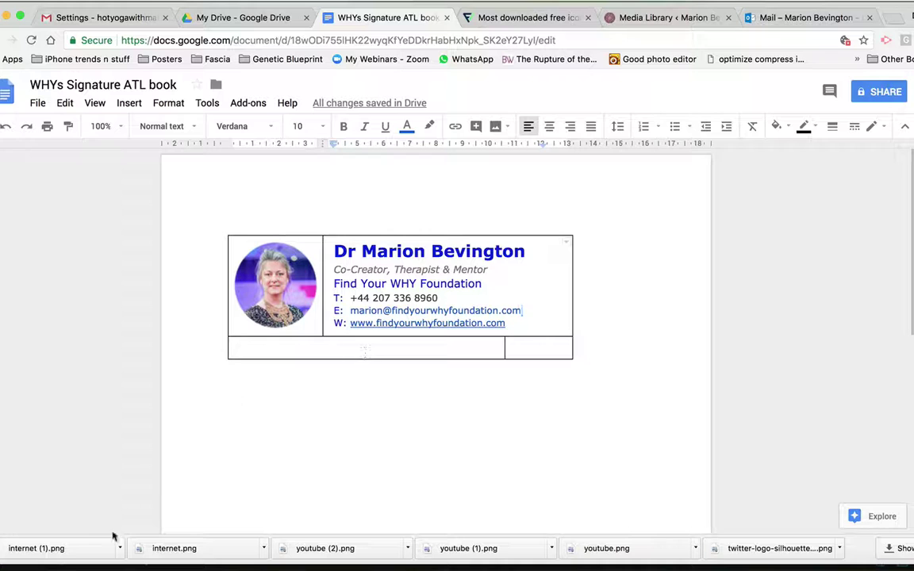
# Copy the contributing-author note from the existing Gmail signature into the wide lower table cell, removing the trailing blank line.
pyautogui.click(64, 560)
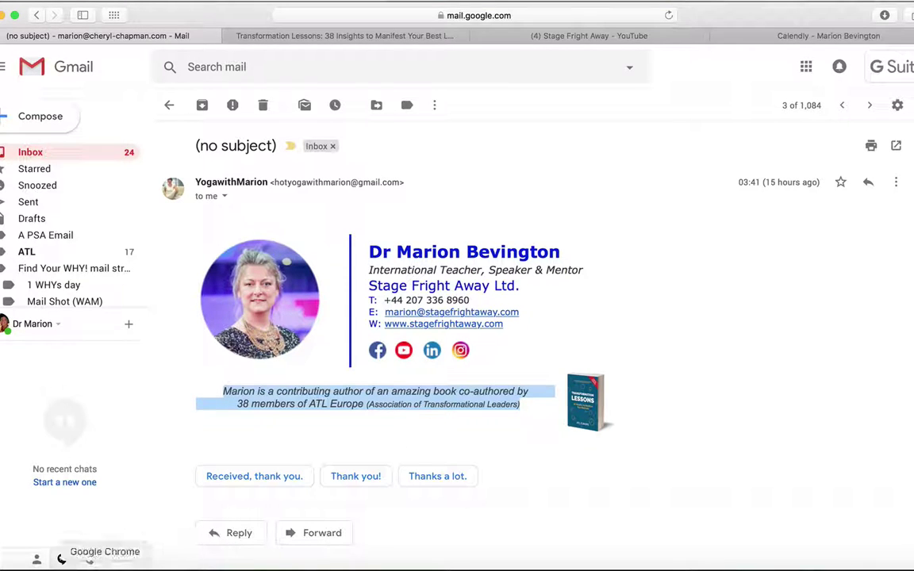
pyautogui.click(105, 560)
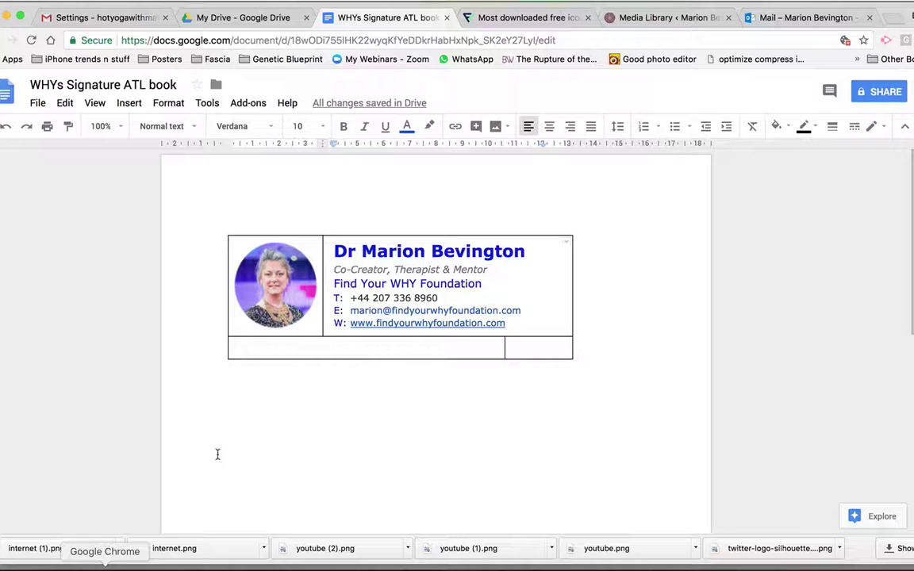
pyautogui.click(347, 346)
pyautogui.write('Marion is a contributing author of an amazing book co-authored by 38 members of ATL Europe (Association of Transformational Leaders)')
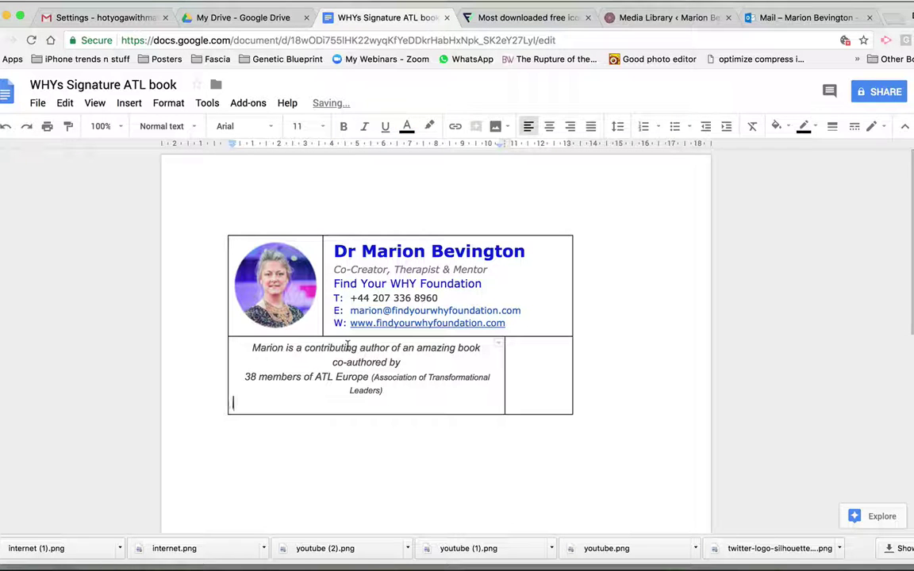
pyautogui.press('BackSpace')
# Set the font size of the whole contributing-author note to 9.
pyautogui.hotkey('shift', 'Up')
pyautogui.hotkey('shift', 'Up')
pyautogui.hotkey('shift', 'Up')
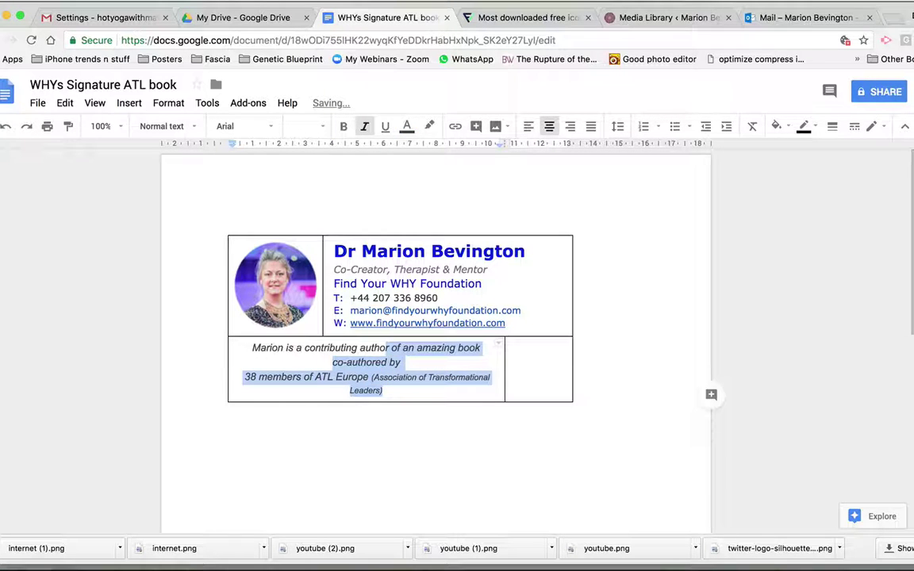
pyautogui.hotkey('shift', 'Left')
pyautogui.hotkey('shift', 'Left')
pyautogui.hotkey('shift', 'Left')
pyautogui.hotkey('shift', 'Left')
pyautogui.hotkey('shift', 'Left')
pyautogui.hotkey('shift', 'Left')
pyautogui.hotkey('shift', 'Left')
pyautogui.hotkey('shift', 'Left')
pyautogui.hotkey('shift', 'Left')
pyautogui.hotkey('shift', 'Left')
pyautogui.hotkey('shift', 'Left')
pyautogui.hotkey('shift', 'Left')
pyautogui.hotkey('shift', 'Left')
pyautogui.hotkey('shift', 'Left')
pyautogui.hotkey('shift', 'Left')
pyautogui.hotkey('shift', 'Left')
pyautogui.hotkey('shift', 'Left')
pyautogui.hotkey('shift', 'Left')
pyautogui.hotkey('shift', 'Left')
pyautogui.hotkey('shift', 'Left')
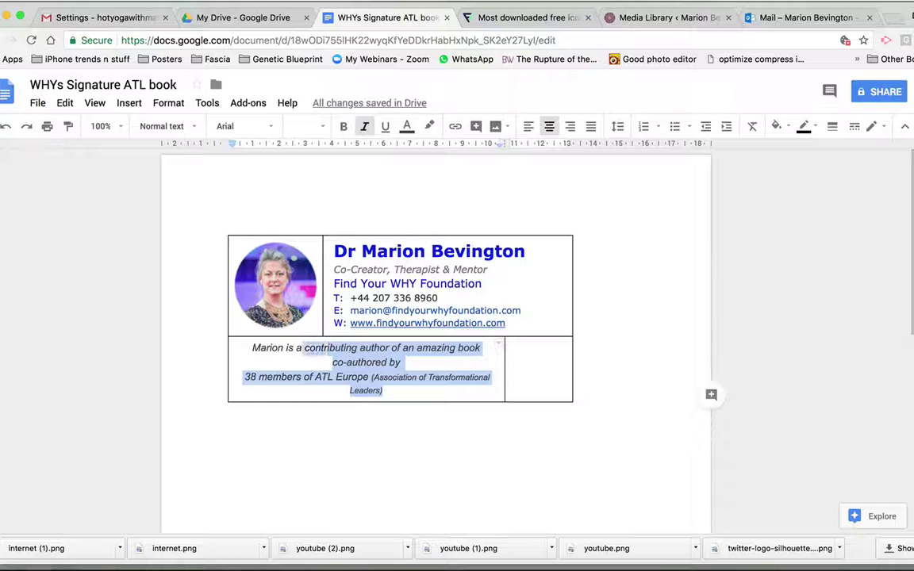
pyautogui.hotkey('shift', 'Left')
pyautogui.hotkey('shift', 'Left')
pyautogui.hotkey('shift', 'Left')
pyautogui.hotkey('shift', 'Left')
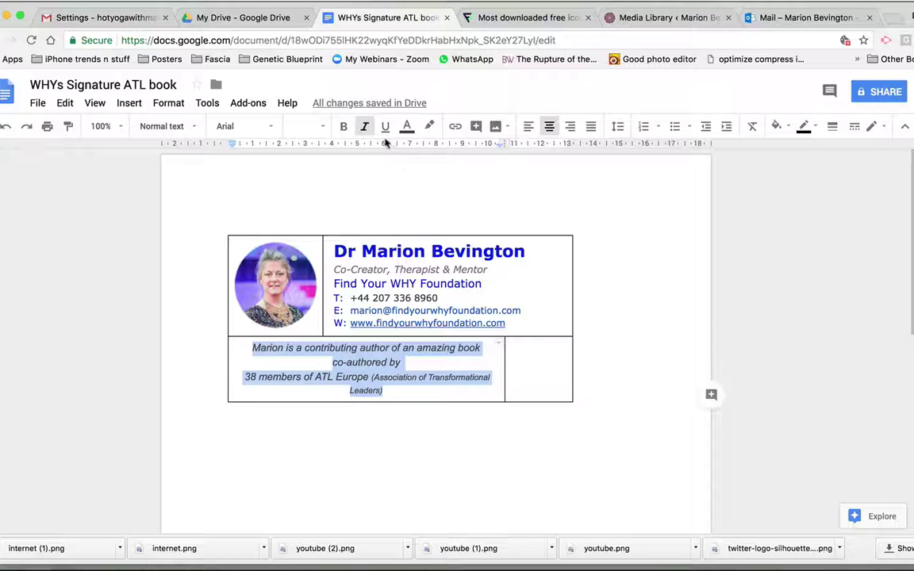
pyautogui.click(320, 127)
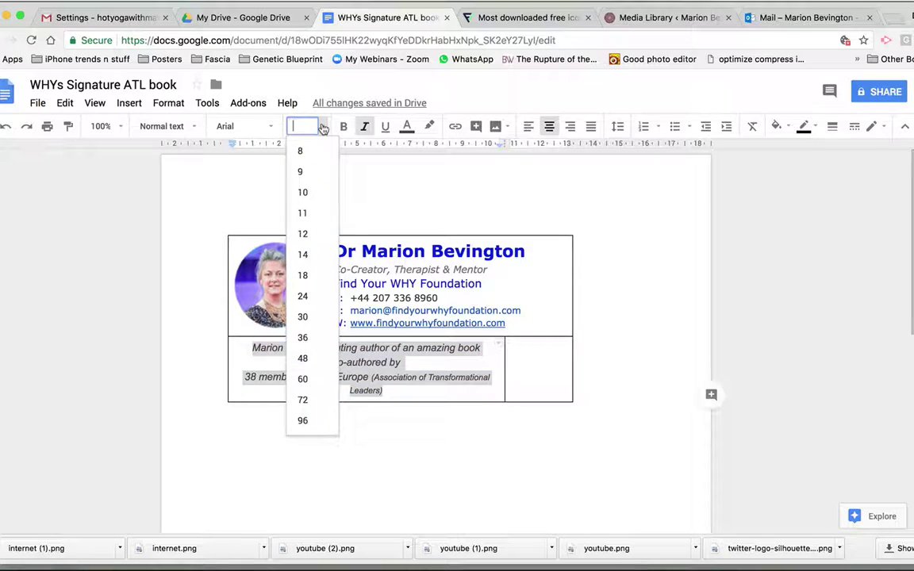
pyautogui.click(309, 173)
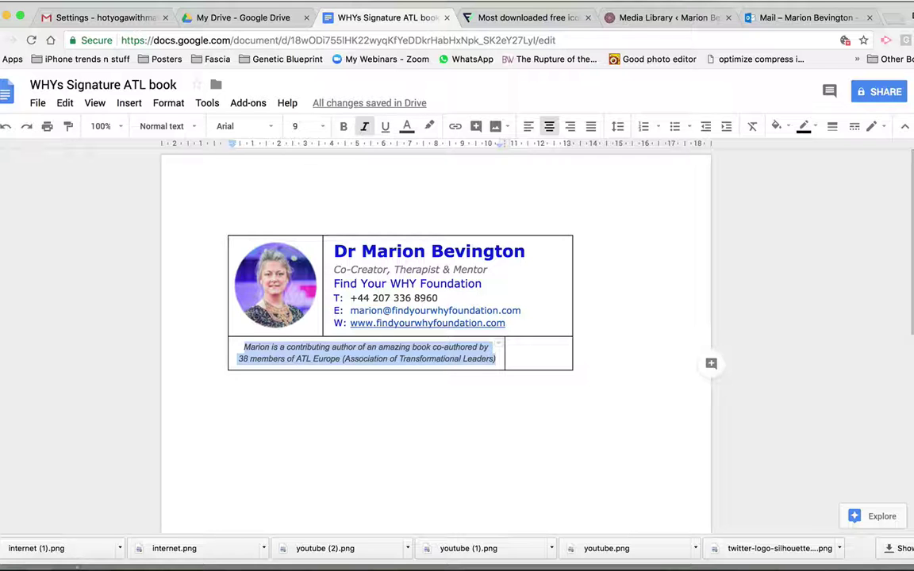
# Switch to the ATL Signature Word document and copy the Book image URL ending in ATL-Book-3D.jpg.
pyautogui.click(432, 555)
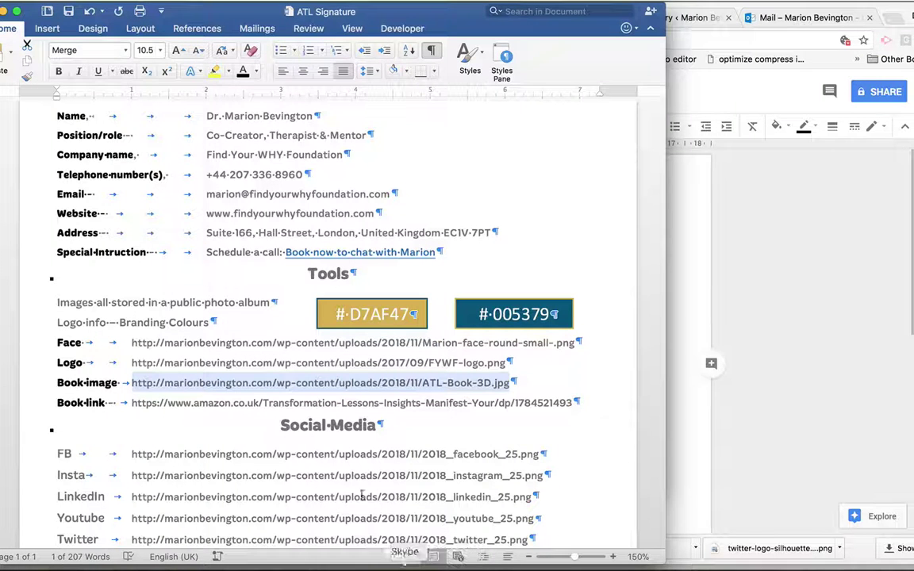
pyautogui.click(126, 382)
pyautogui.moveTo(131, 384); pyautogui.dragTo(509, 381)
pyautogui.press('super+c')
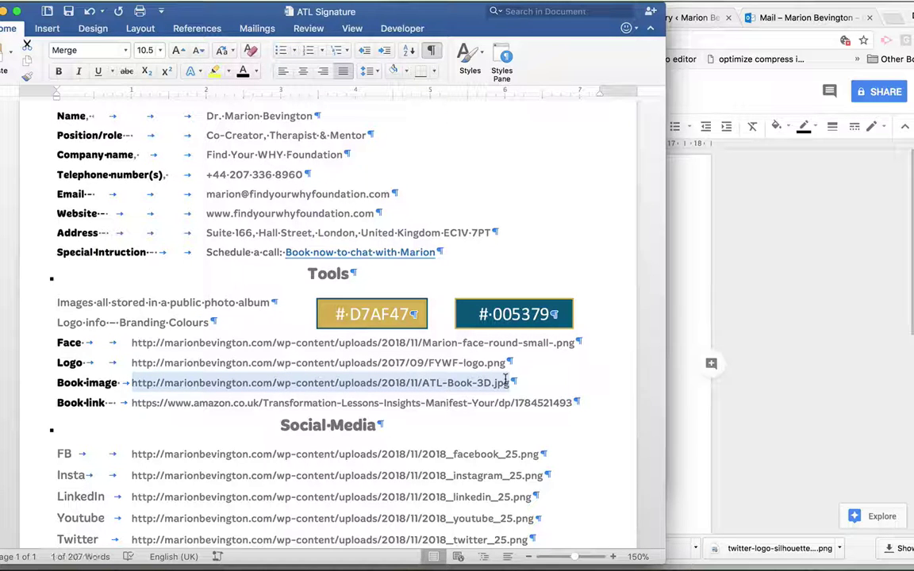
# Back in the Google Docs signature, insert the book image by its copied URL into the empty cell beside the author note.
pyautogui.click(737, 395)
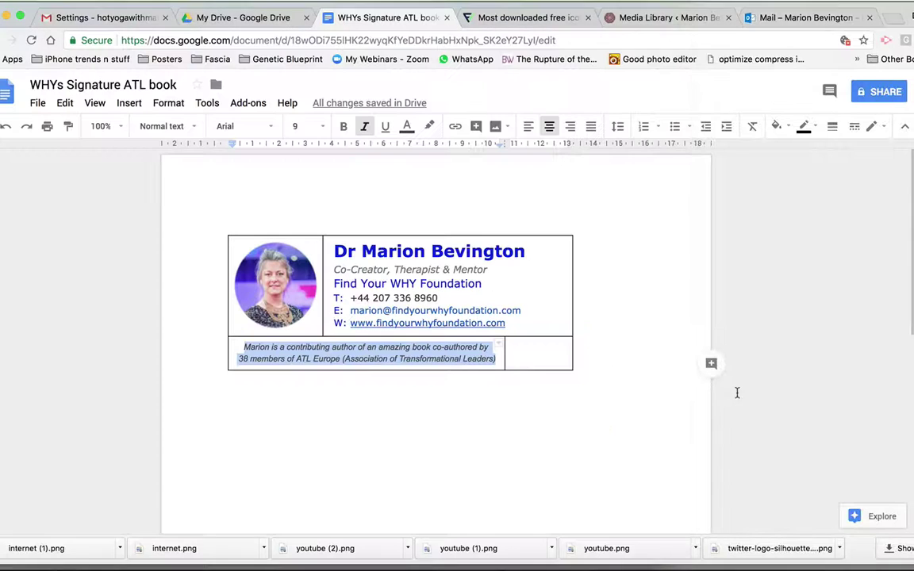
pyautogui.click(548, 359)
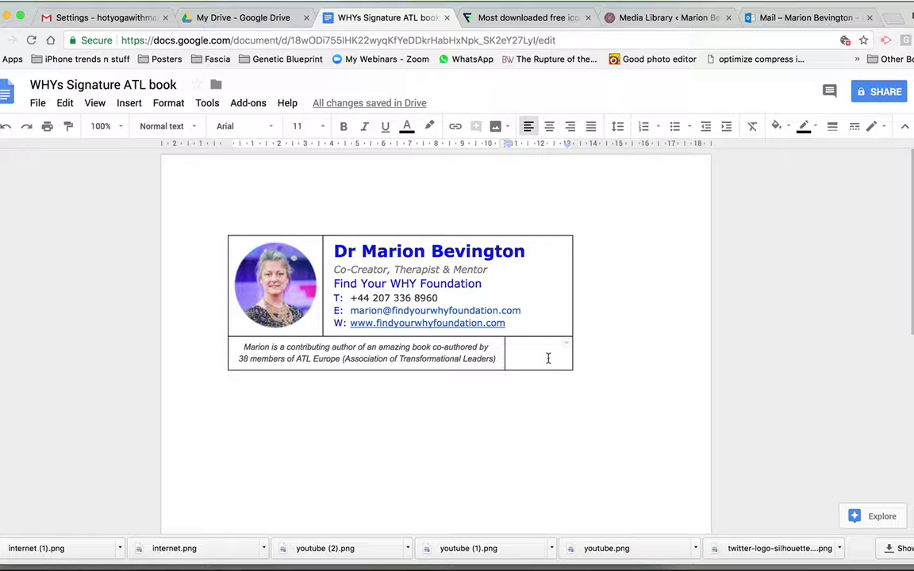
pyautogui.press('super+v')
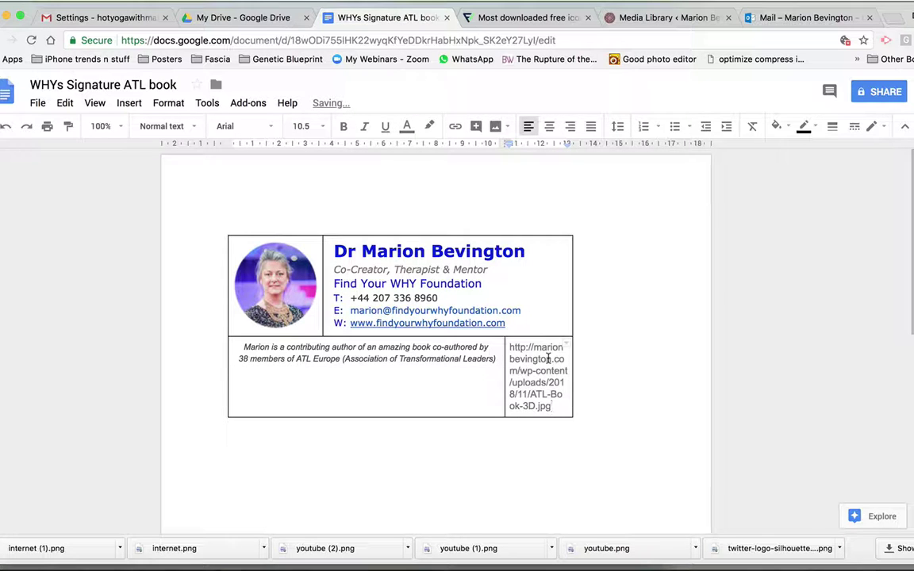
pyautogui.press('super+z')
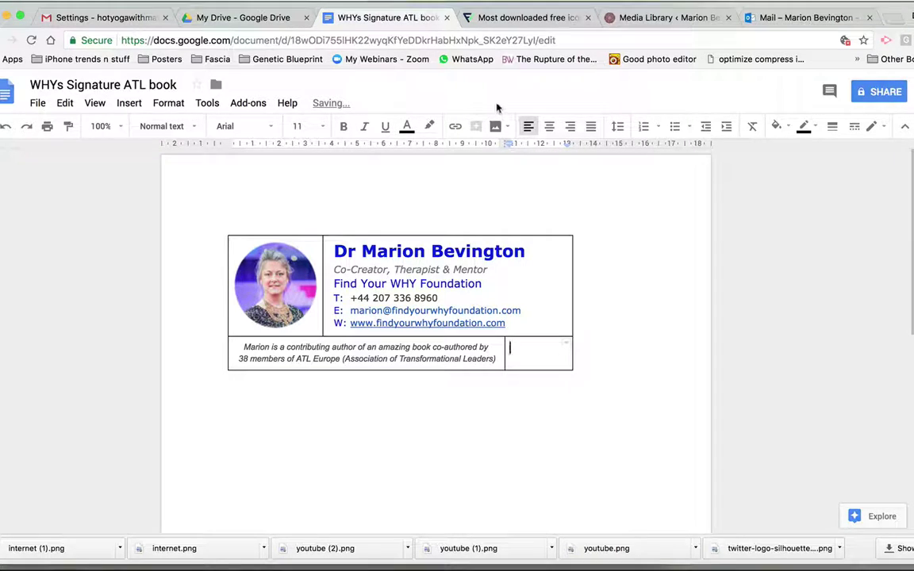
pyautogui.click(495, 128)
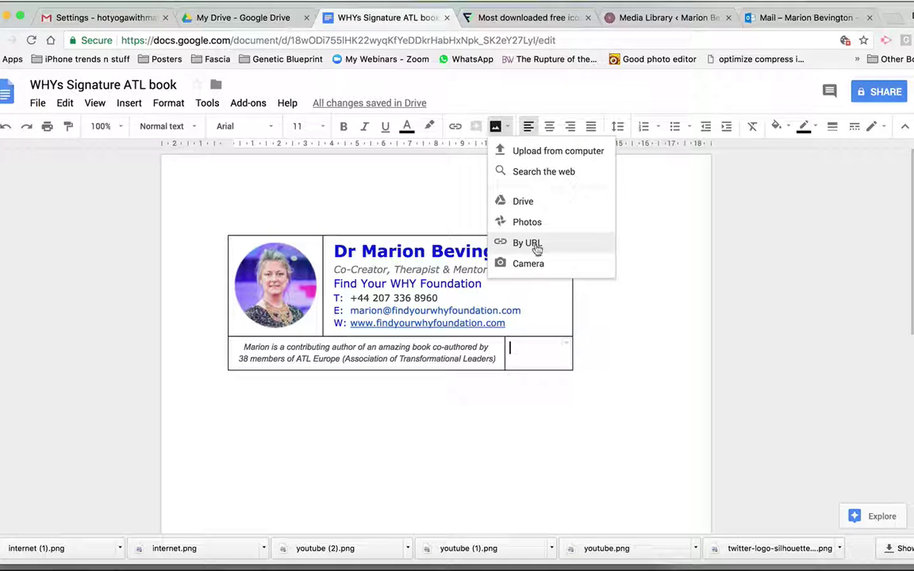
pyautogui.click(535, 246)
pyautogui.press('super+v')
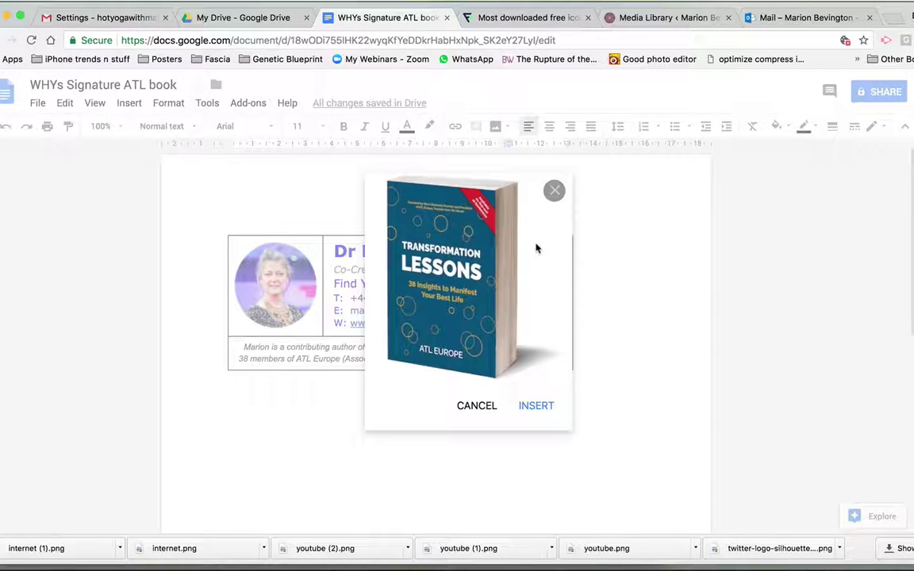
pyautogui.click(535, 405)
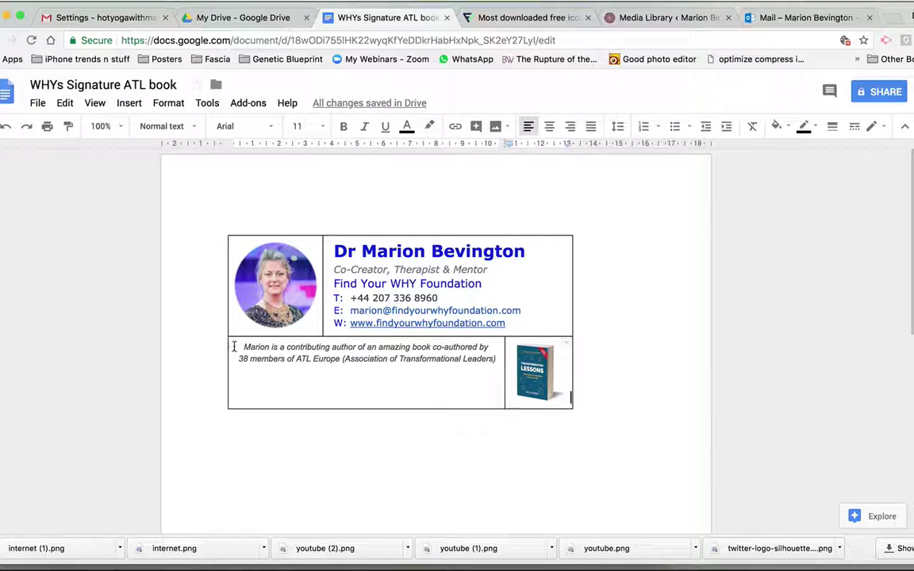
# Set the cell vertical alignment of the contributing-author note to Middle.
pyautogui.moveTo(228, 346); pyautogui.dragTo(301, 379)
pyautogui.moveTo(497, 385); pyautogui.dragTo(500, 383)
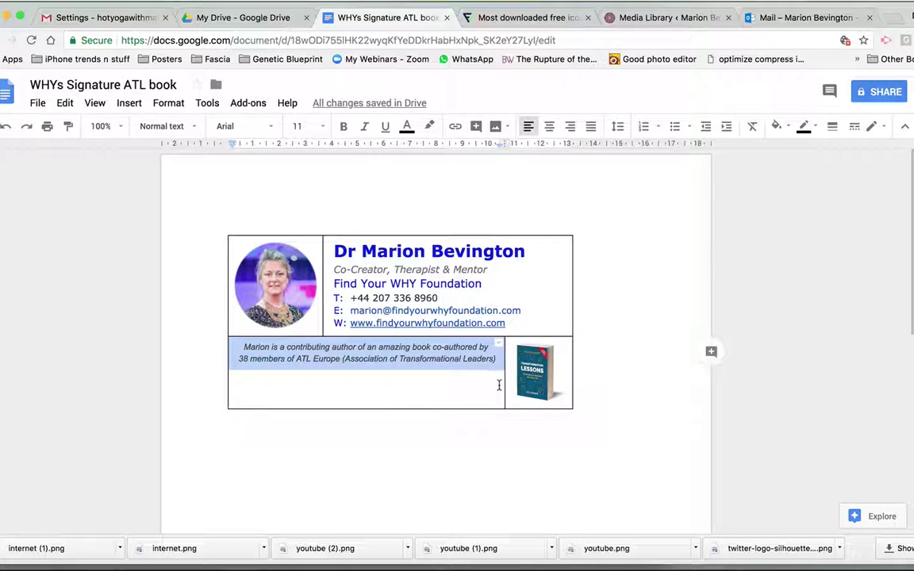
pyautogui.click(168, 105)
pyautogui.moveTo(236, 293)
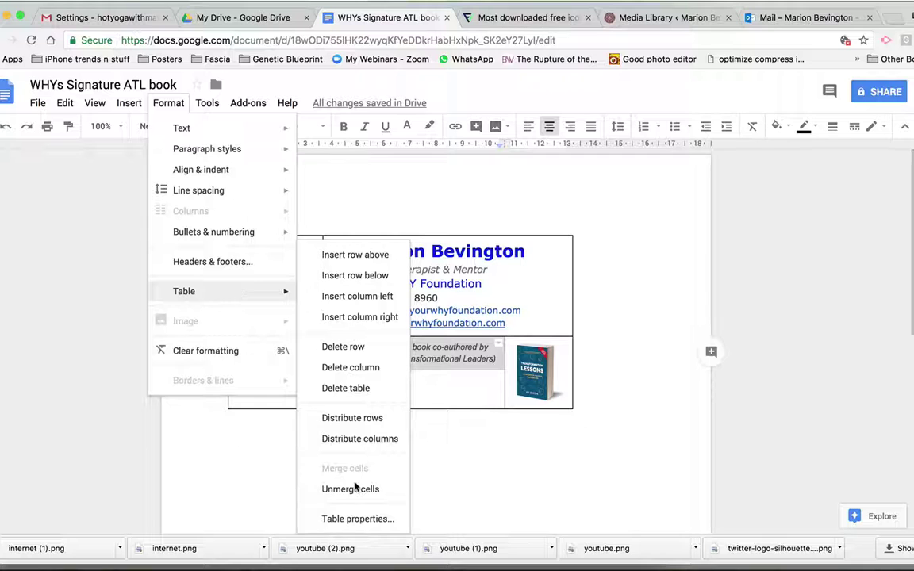
pyautogui.click(358, 518)
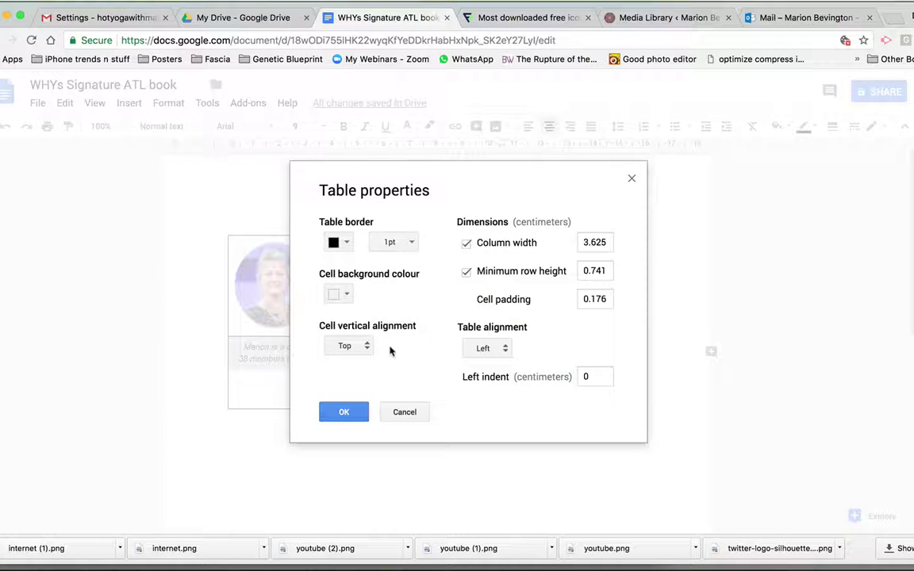
pyautogui.click(361, 347)
pyautogui.click(365, 373)
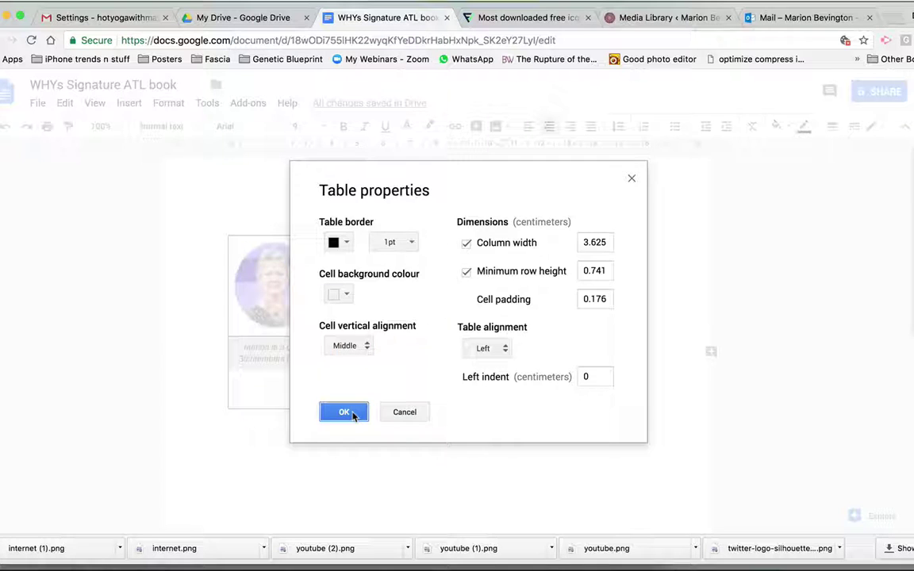
pyautogui.click(352, 413)
pyautogui.click(352, 412)
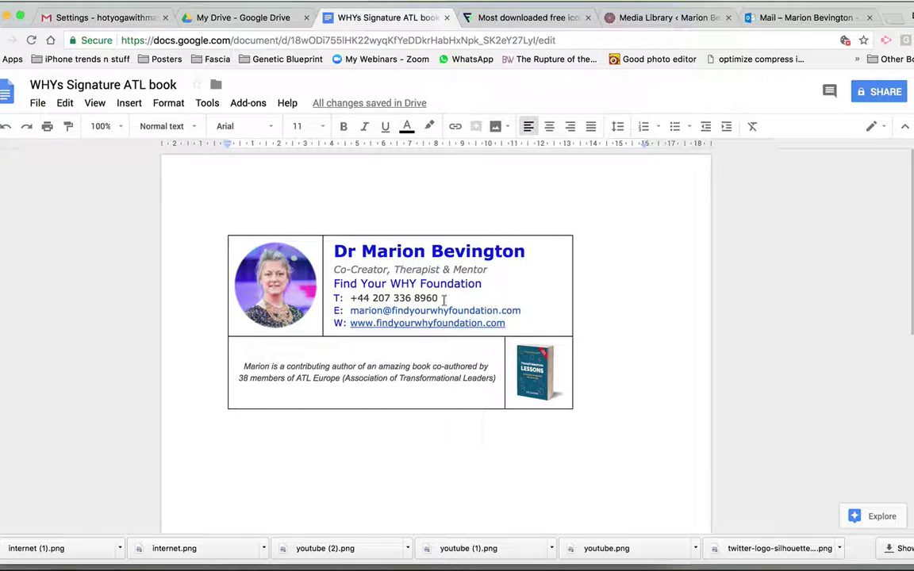
# Select all the table's cells and set the table border width to 0pt.
pyautogui.click(334, 251)
pyautogui.click(233, 324)
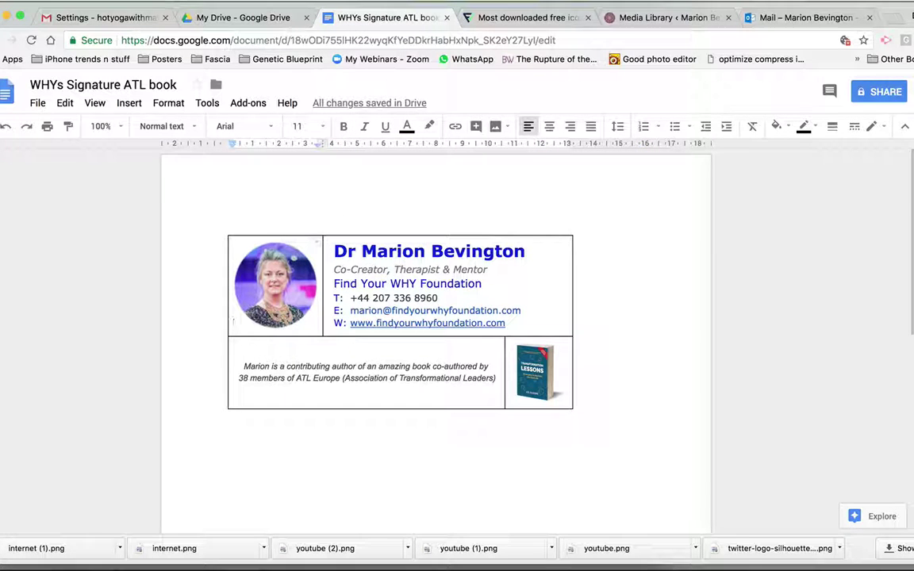
pyautogui.click(238, 322)
pyautogui.moveTo(238, 322); pyautogui.dragTo(516, 353)
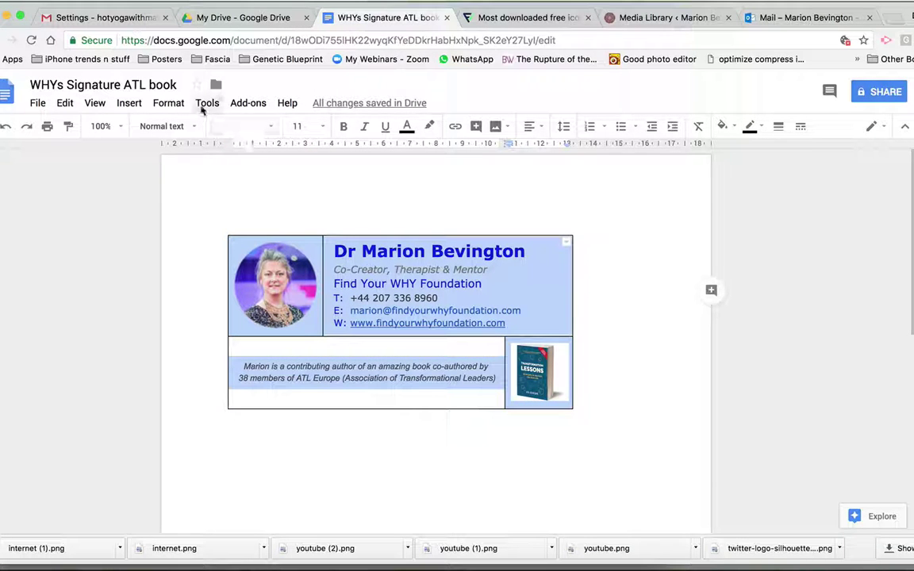
pyautogui.click(169, 104)
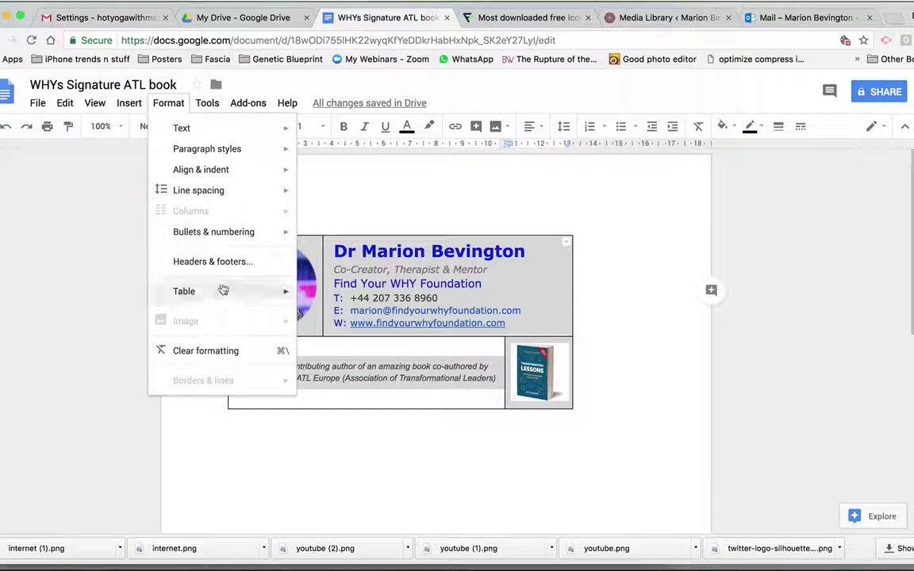
pyautogui.moveTo(222, 290)
pyautogui.click(361, 522)
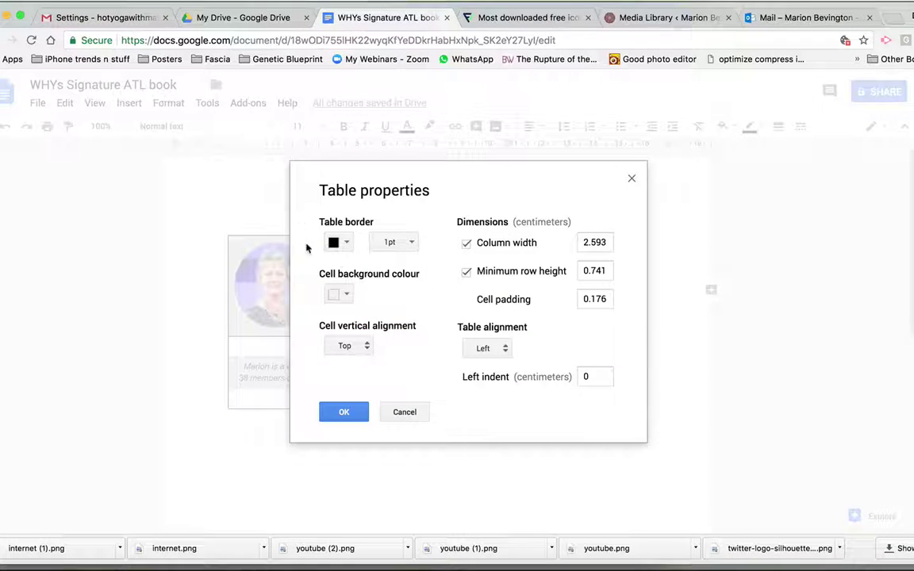
pyautogui.click(410, 248)
pyautogui.click(406, 268)
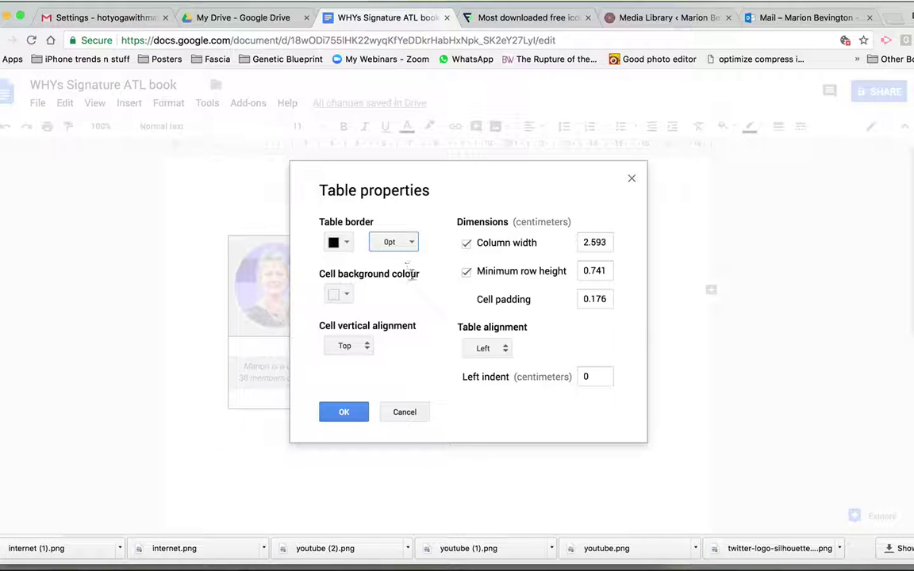
pyautogui.click(343, 411)
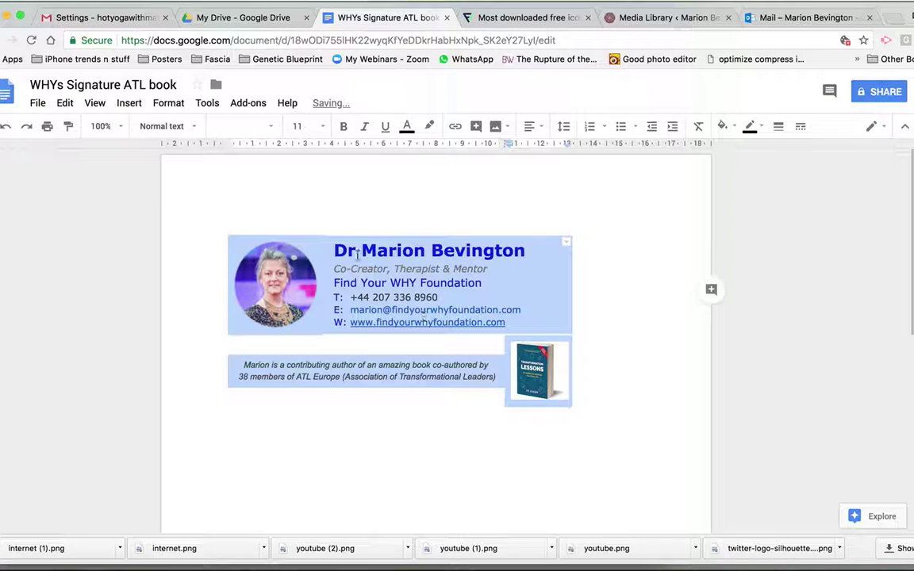
pyautogui.click(539, 227)
pyautogui.click(534, 259)
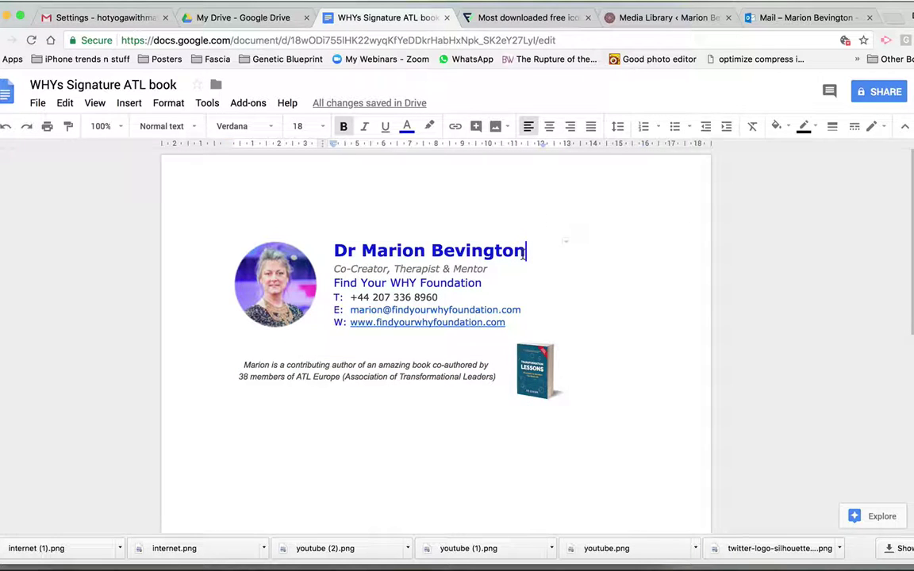
# Format the vertical border between the photo and the contact details as a dark red line, 2.25pt wide.
pyautogui.click(565, 245)
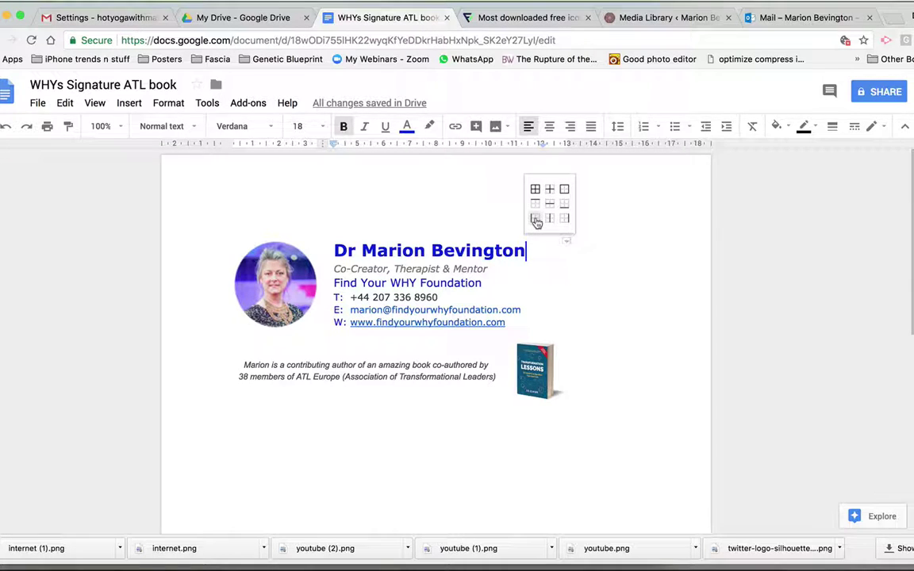
pyautogui.click(536, 220)
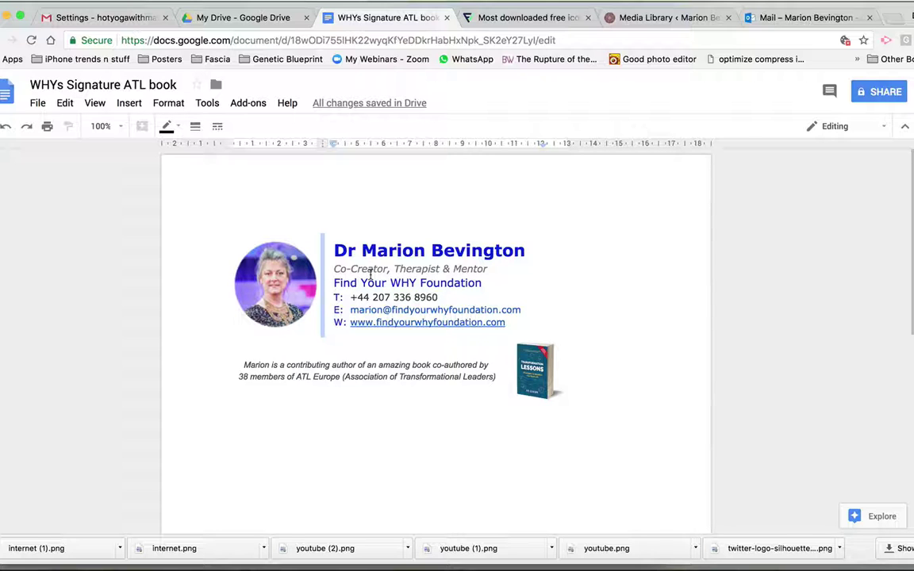
pyautogui.click(169, 126)
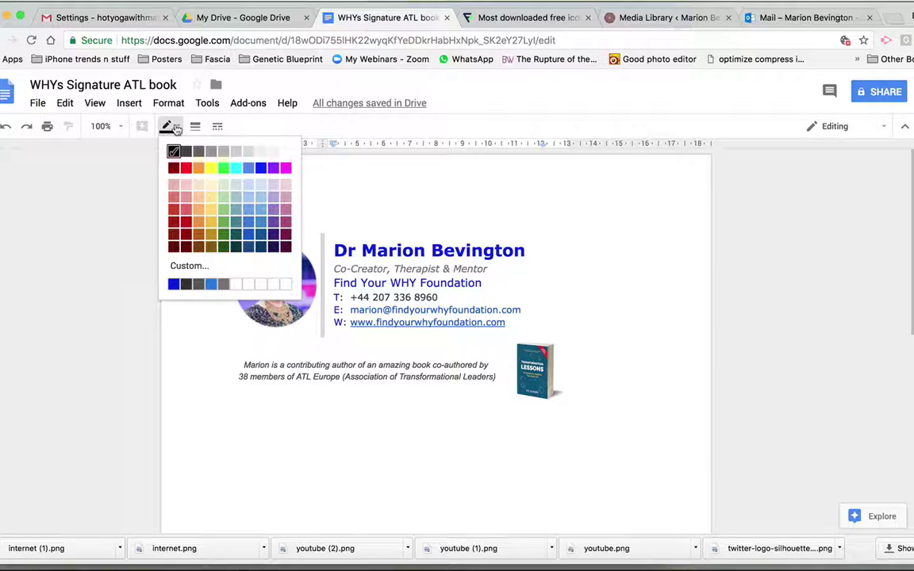
pyautogui.click(174, 208)
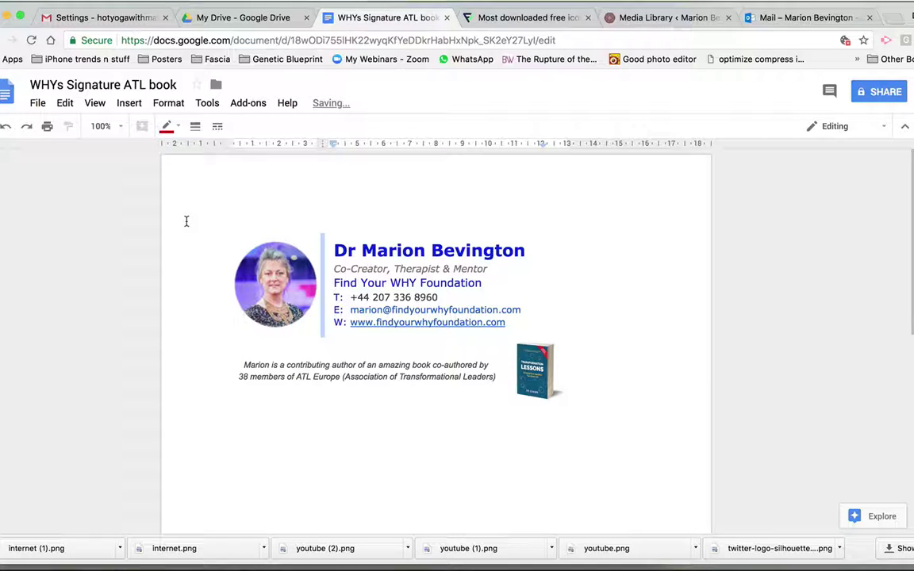
pyautogui.click(195, 126)
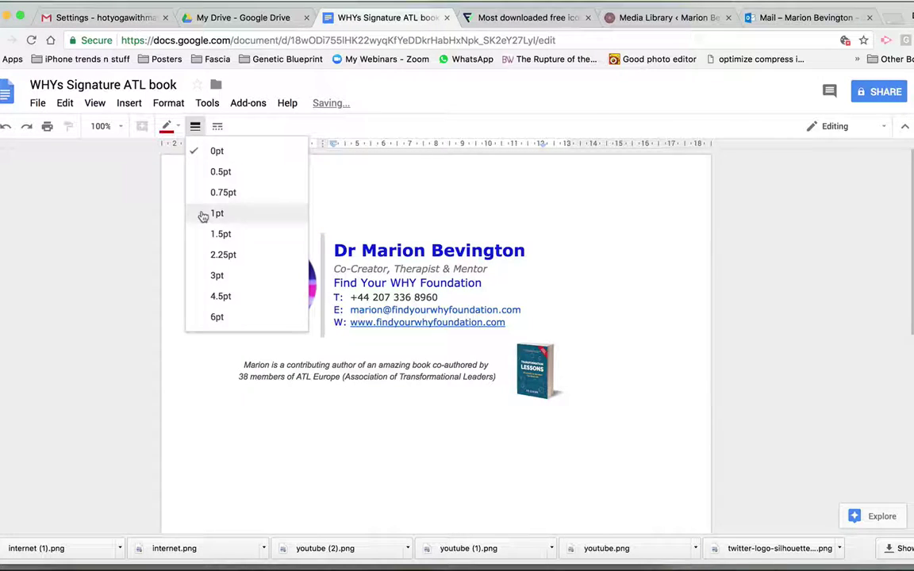
pyautogui.click(220, 255)
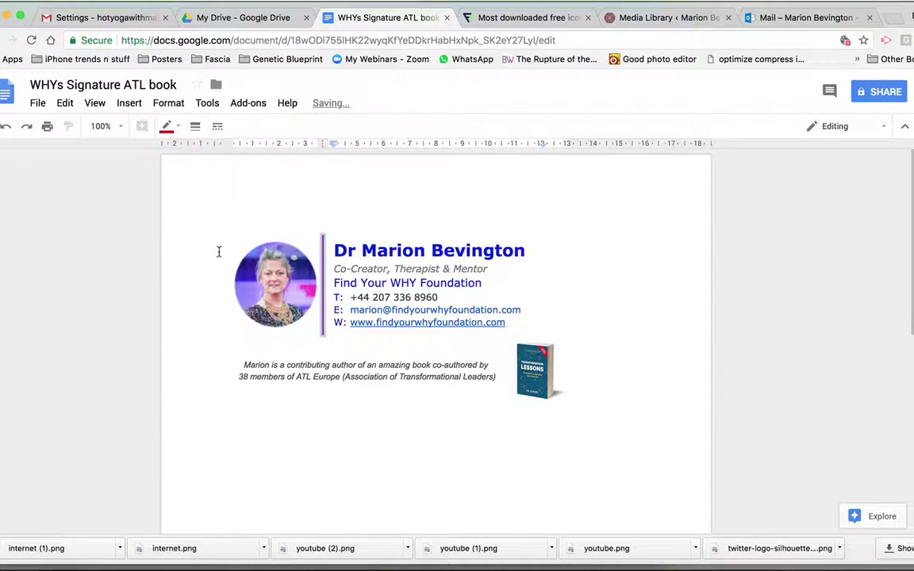
pyautogui.click(409, 225)
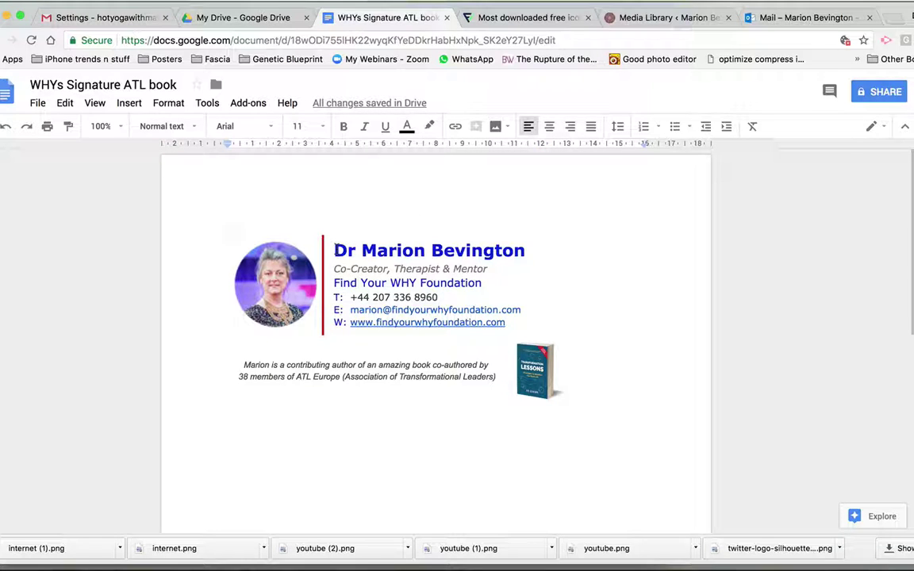
# Change the text colour of the name line and the Find Your WHY Foundation line to dark red (#cc0000).
pyautogui.moveTo(334, 250); pyautogui.dragTo(521, 246)
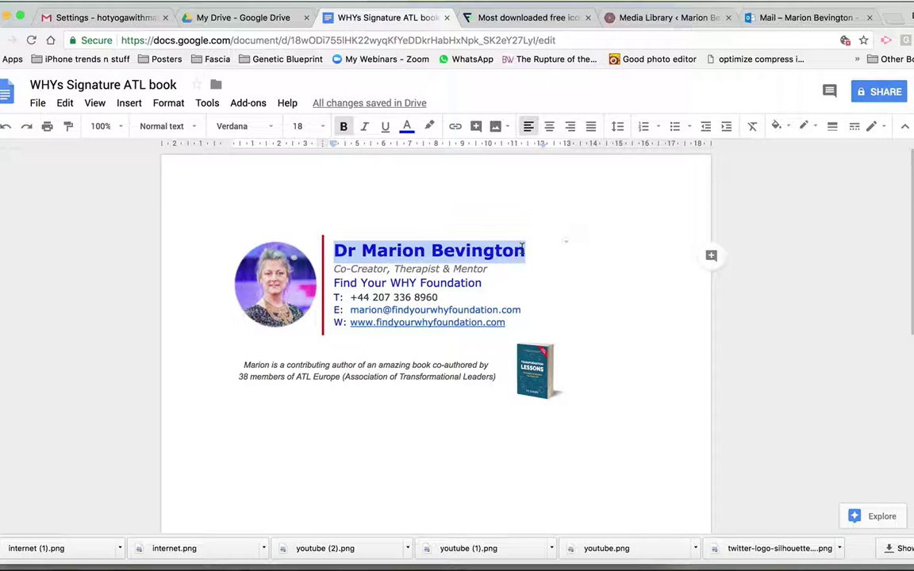
pyautogui.click(406, 127)
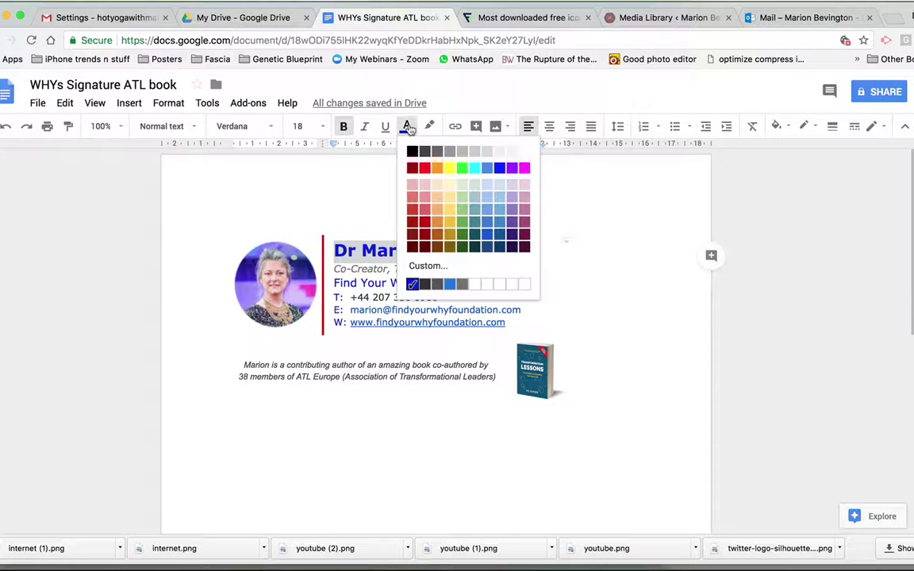
pyautogui.click(424, 222)
pyautogui.moveTo(334, 282); pyautogui.dragTo(481, 283)
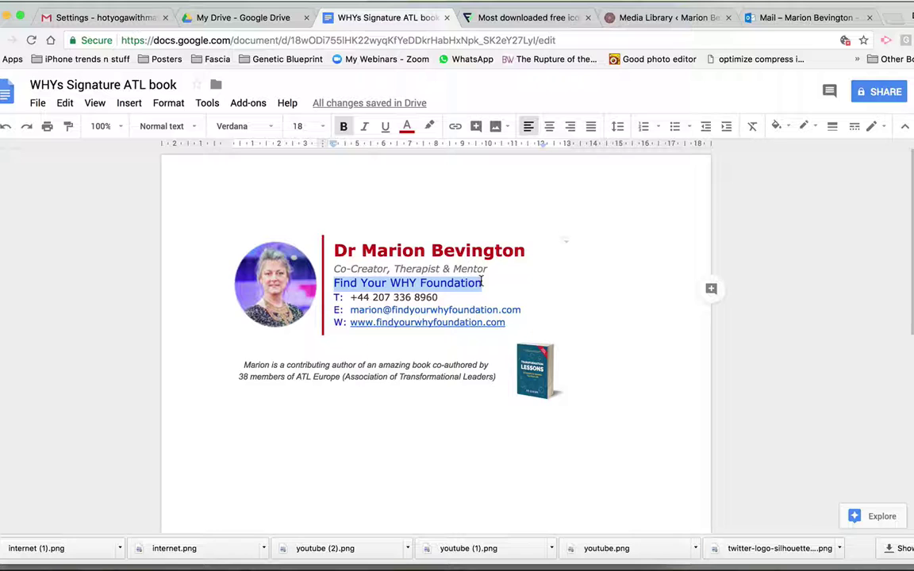
pyautogui.click(406, 127)
pyautogui.click(425, 223)
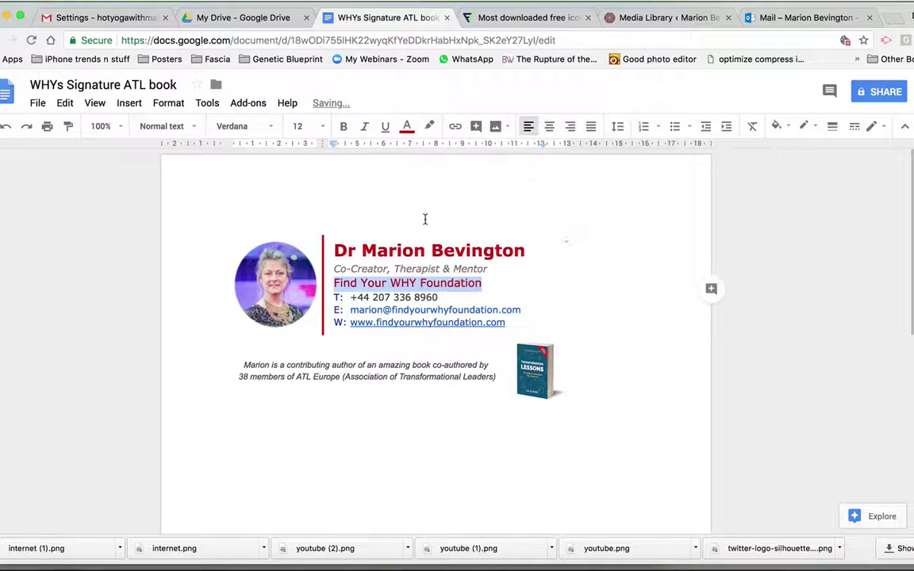
pyautogui.click(571, 281)
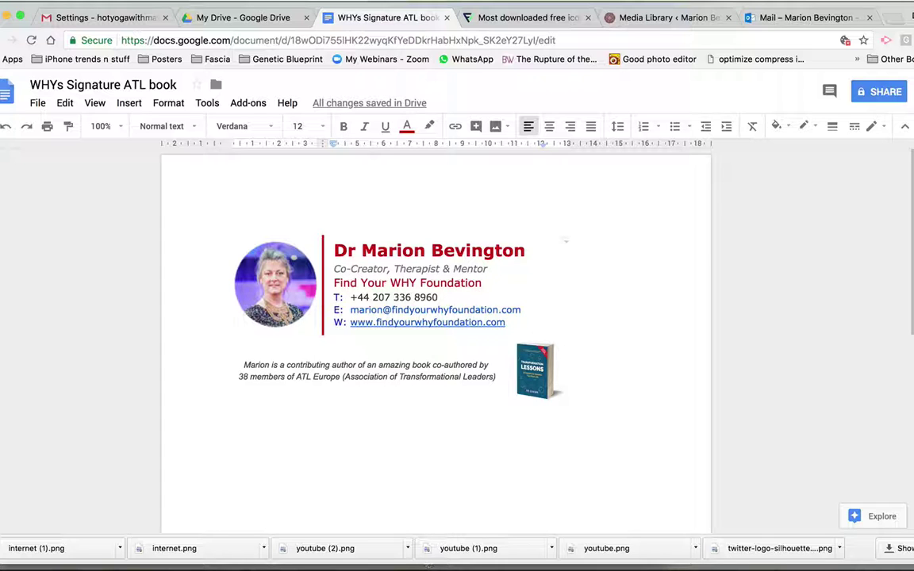
pyautogui.click(444, 563)
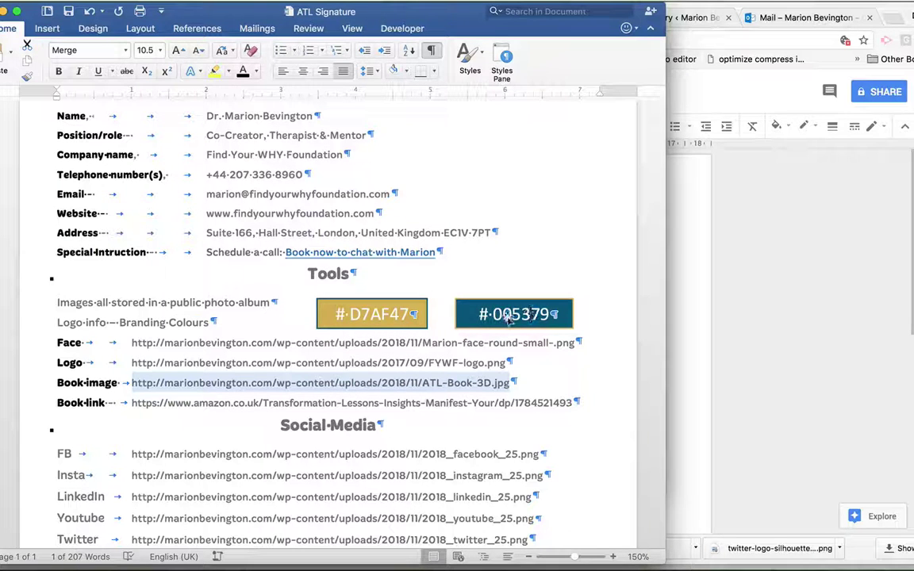
pyautogui.click(746, 378)
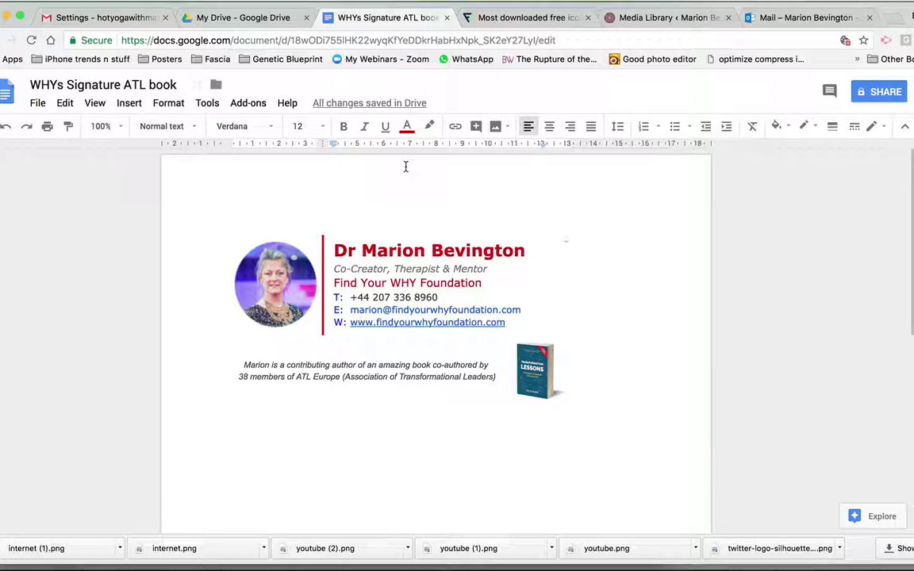
pyautogui.click(407, 128)
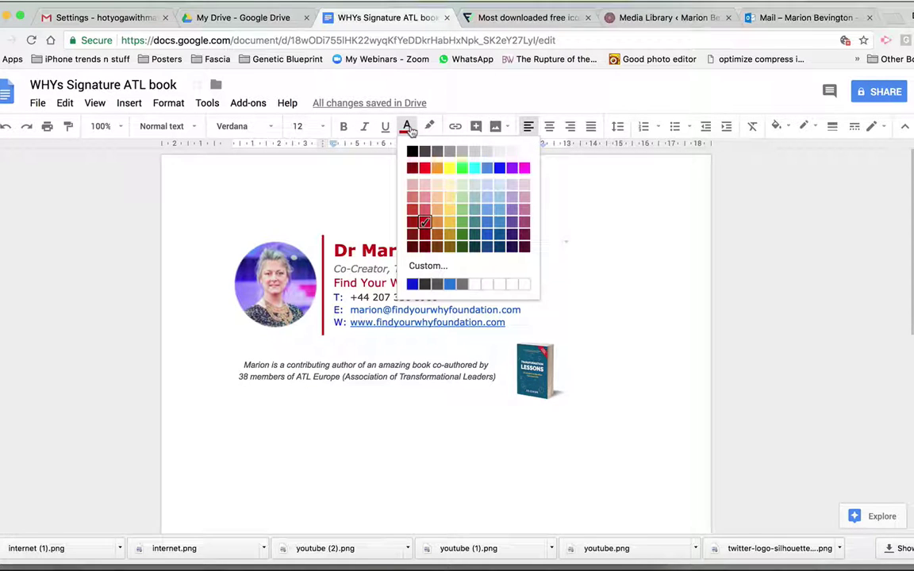
pyautogui.click(429, 267)
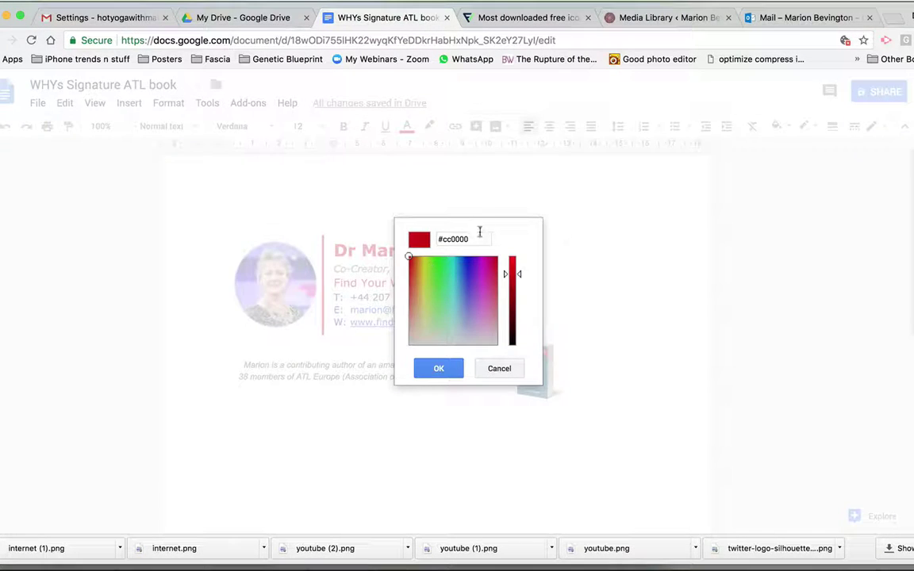
pyautogui.moveTo(476, 238); pyautogui.dragTo(438, 238)
pyautogui.click(495, 368)
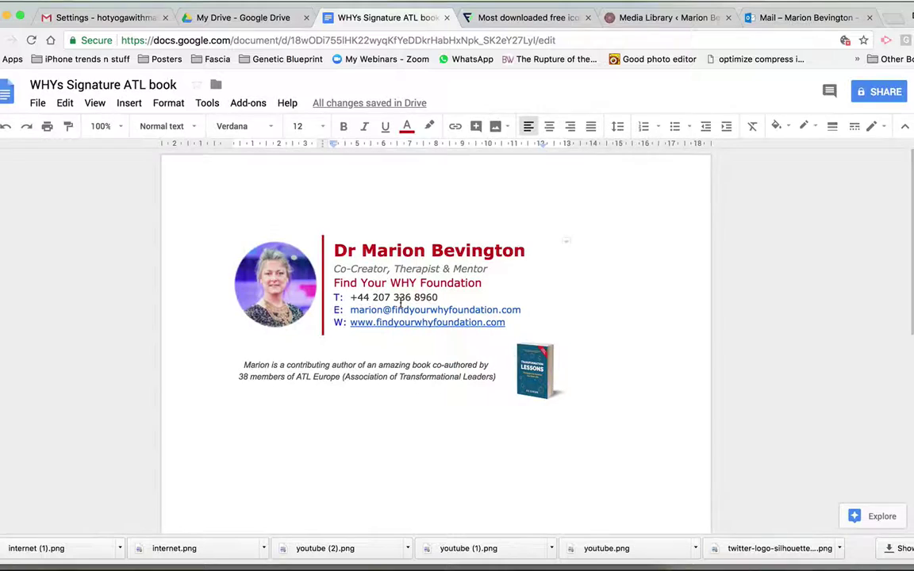
# Try the gold brand colour #d7af47 from the ATL Signature Word document as a custom text colour on the job title line.
pyautogui.moveTo(395, 269); pyautogui.dragTo(485, 268)
pyautogui.moveTo(334, 268); pyautogui.dragTo(488, 269)
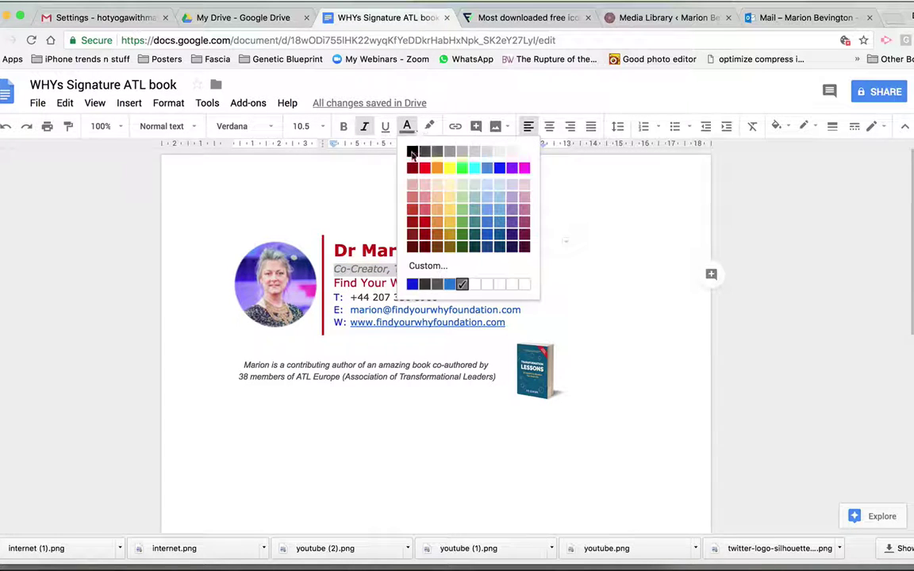
pyautogui.click(425, 266)
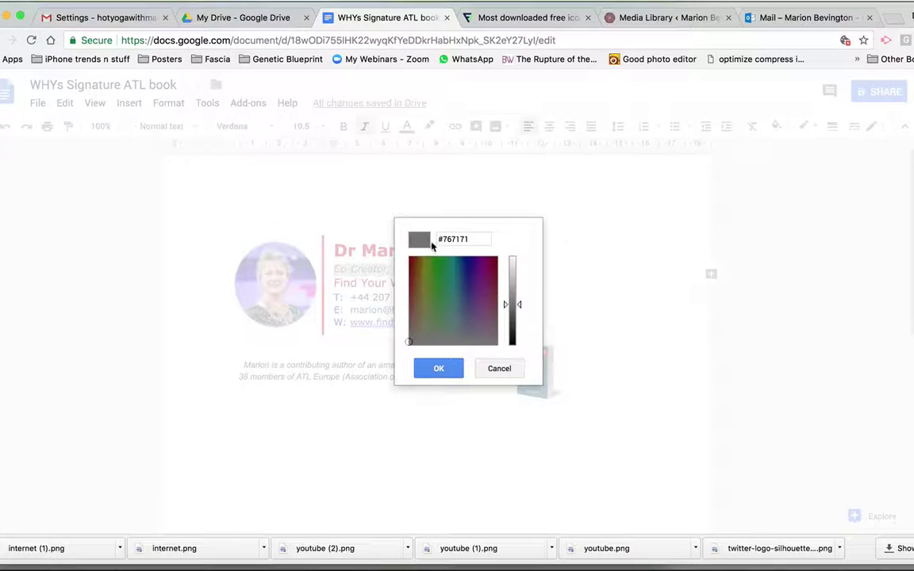
pyautogui.click(468, 239)
pyautogui.moveTo(468, 239); pyautogui.dragTo(439, 237)
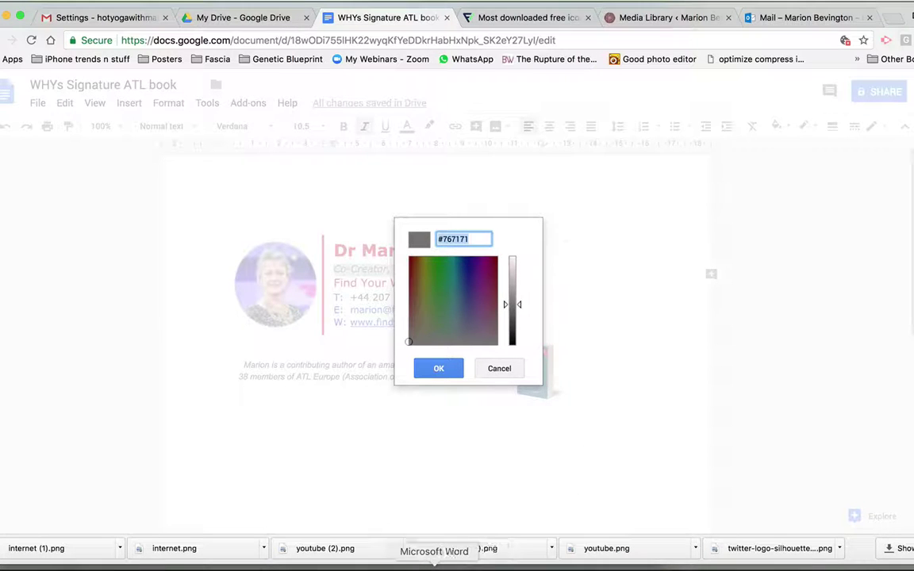
pyautogui.click(434, 565)
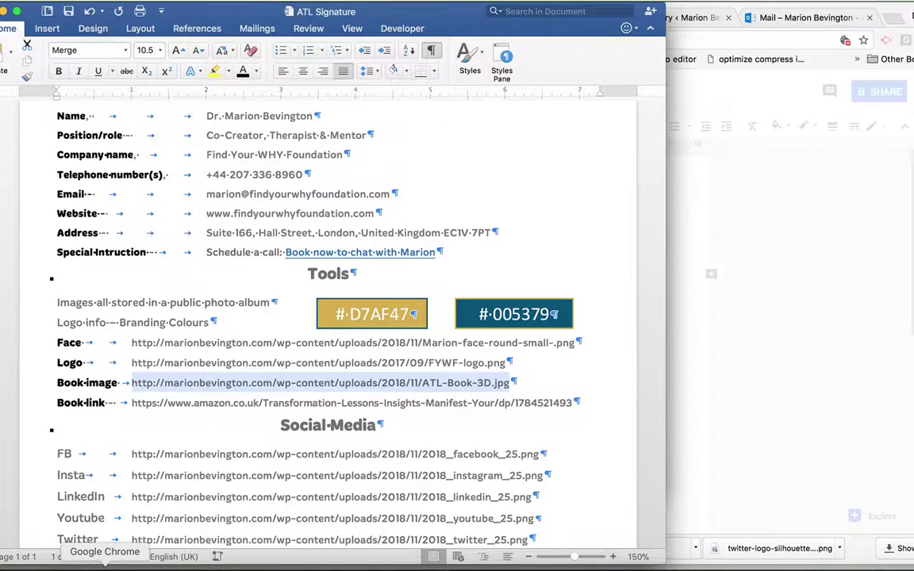
pyautogui.click(105, 565)
pyautogui.write('#d7a')
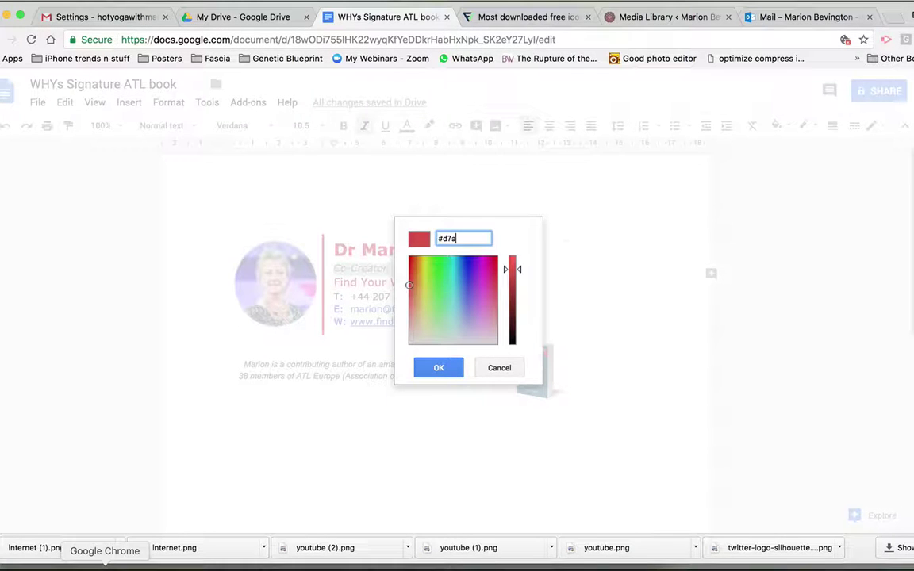
pyautogui.write('f47')
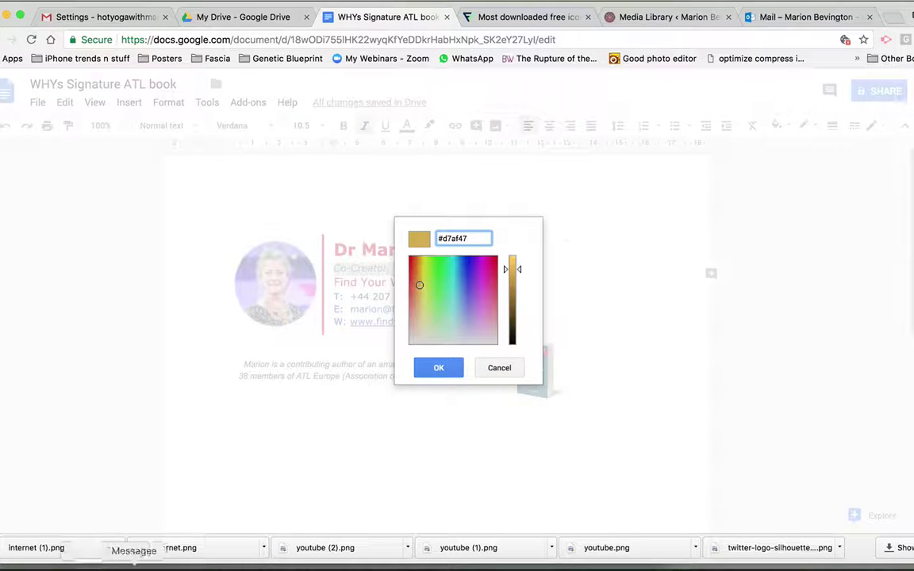
pyautogui.click(434, 368)
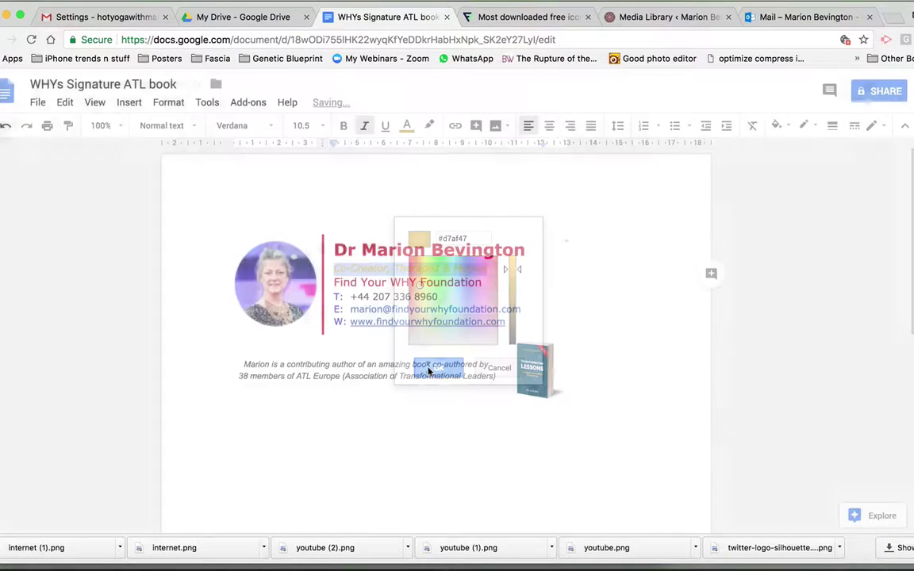
pyautogui.click(426, 407)
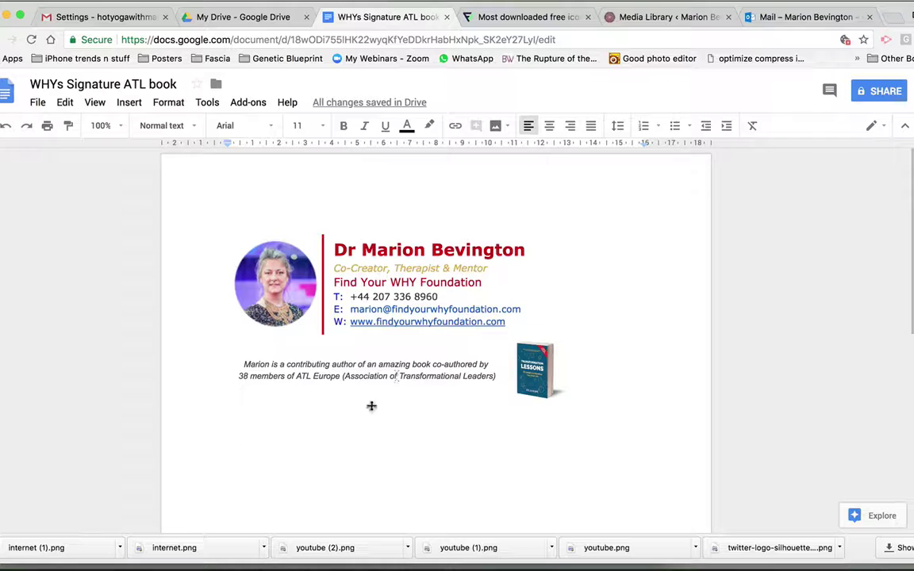
# Undo the last text colour change on the job title line.
pyautogui.hotkey('ctrl', 'z')
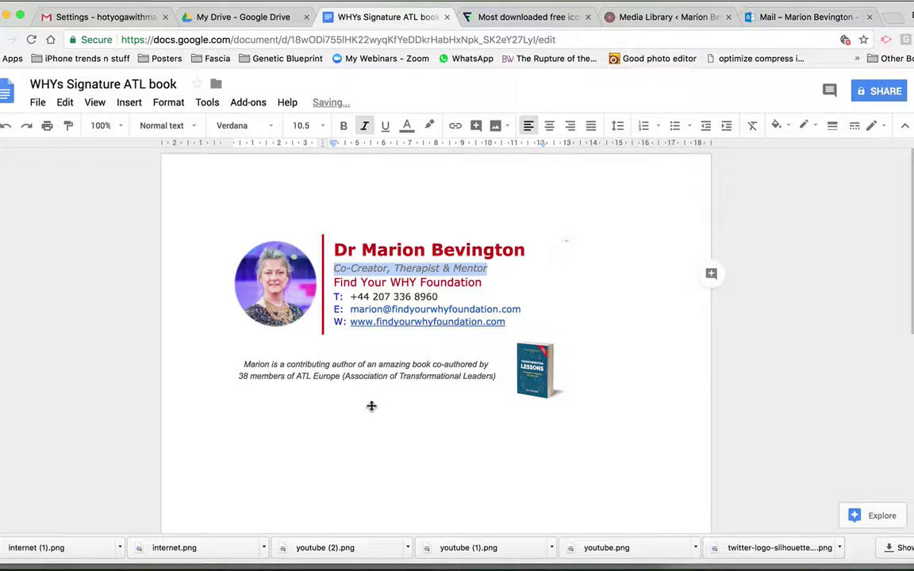
pyautogui.click(371, 406)
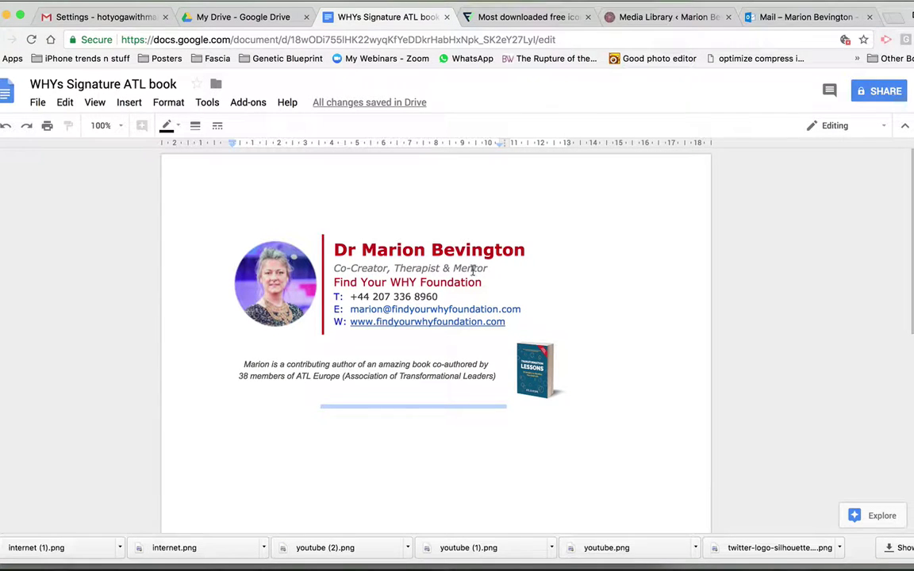
pyautogui.press('Delete')
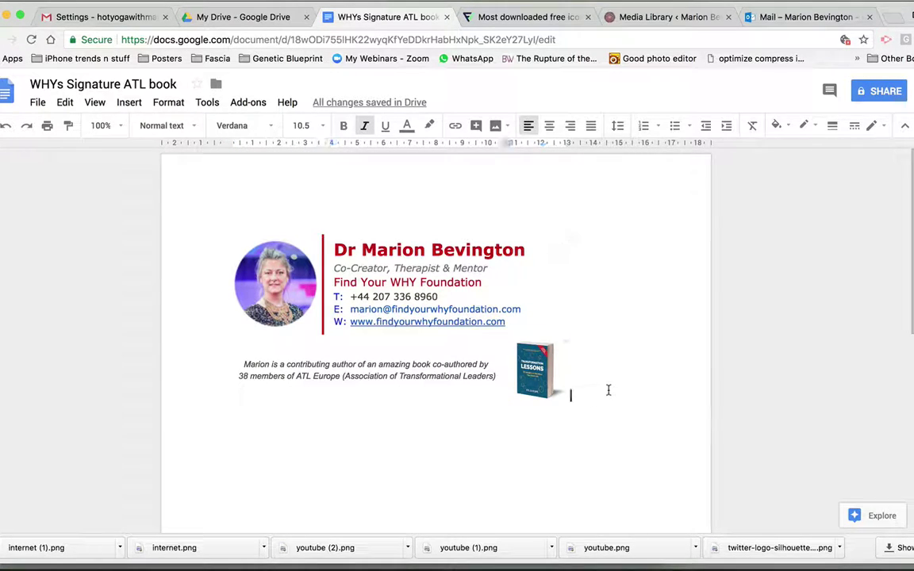
# Select the whole signature table, from the book image up to the photo, and copy it.
pyautogui.moveTo(608, 388)
pyautogui.mouseDown()
pyautogui.moveTo(365, 317)
pyautogui.moveTo(259, 261)
pyautogui.moveTo(267, 284)
pyautogui.mouseUp()
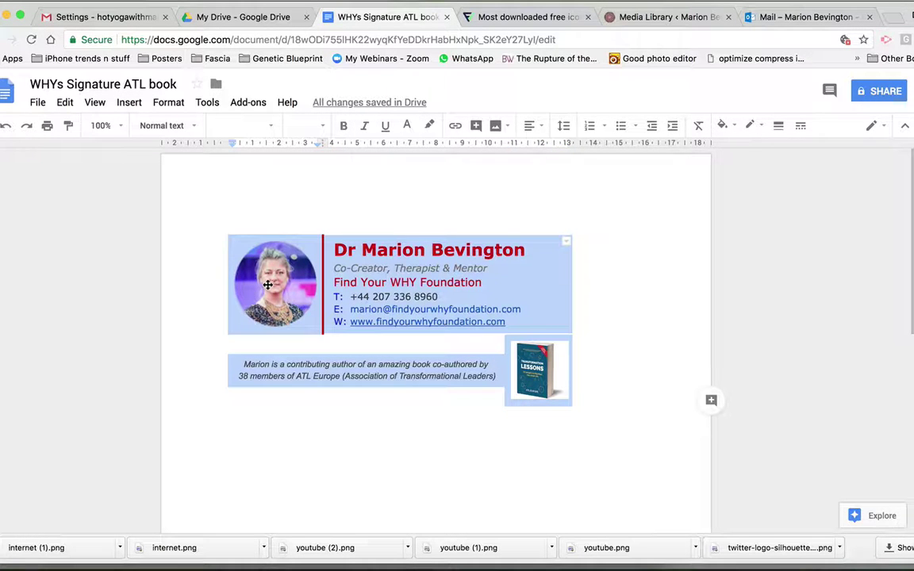
pyautogui.rightClick(362, 282)
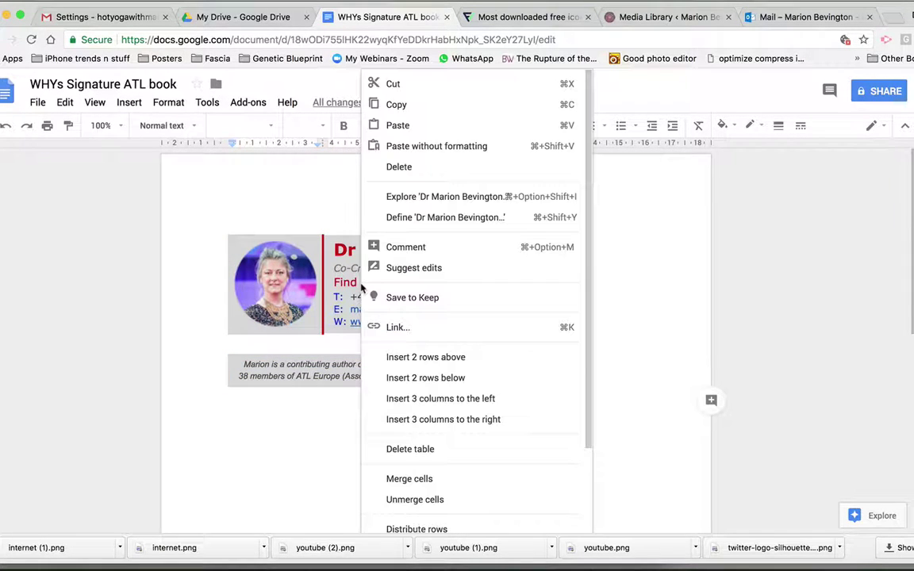
pyautogui.click(434, 114)
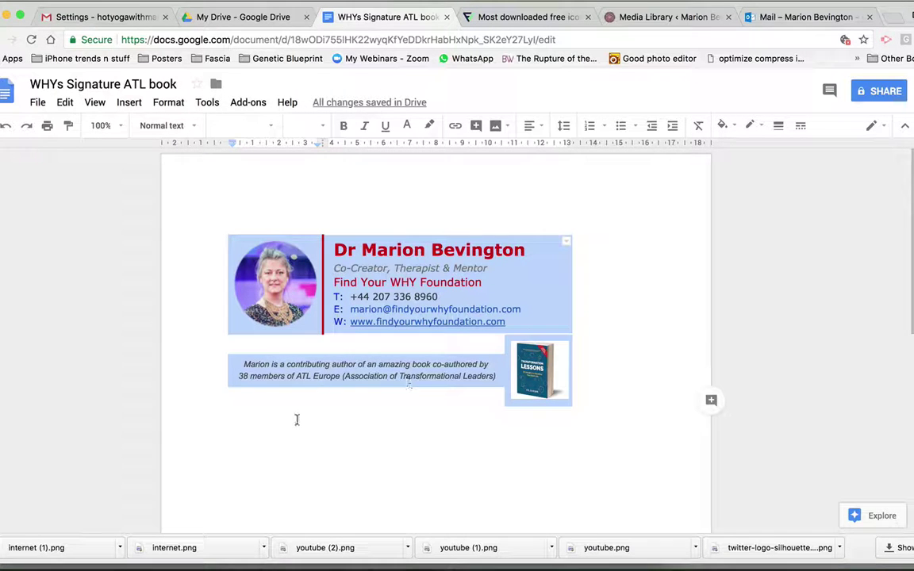
# Switch to Gmail, discard the unsaved settings changes and reopen the general settings at the Signature section.
pyautogui.click(112, 22)
pyautogui.scroll(10, 262, 301)
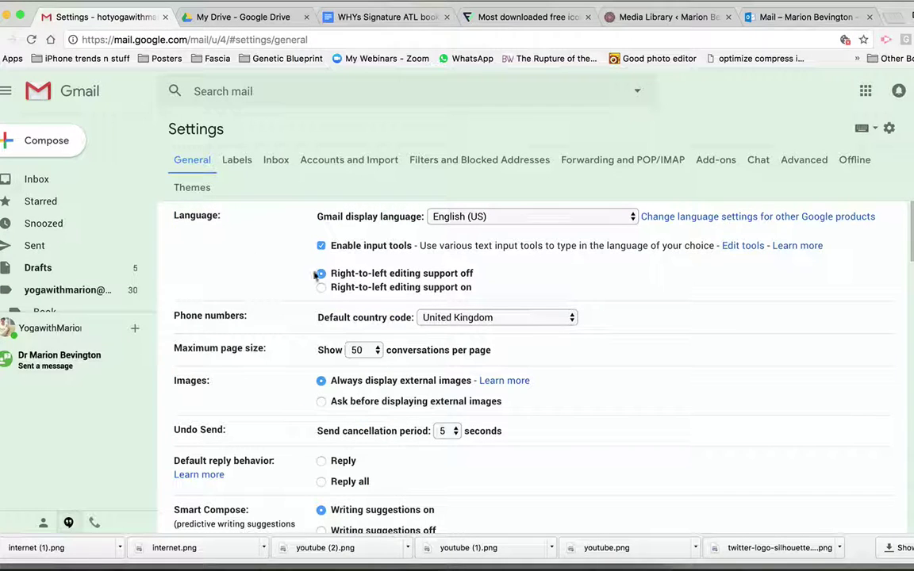
pyautogui.click(36, 181)
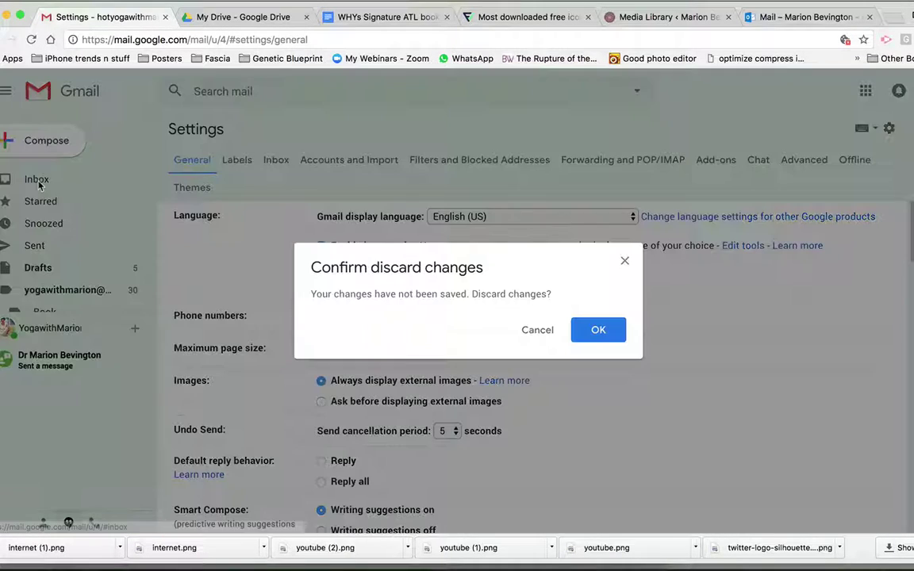
pyautogui.click(581, 331)
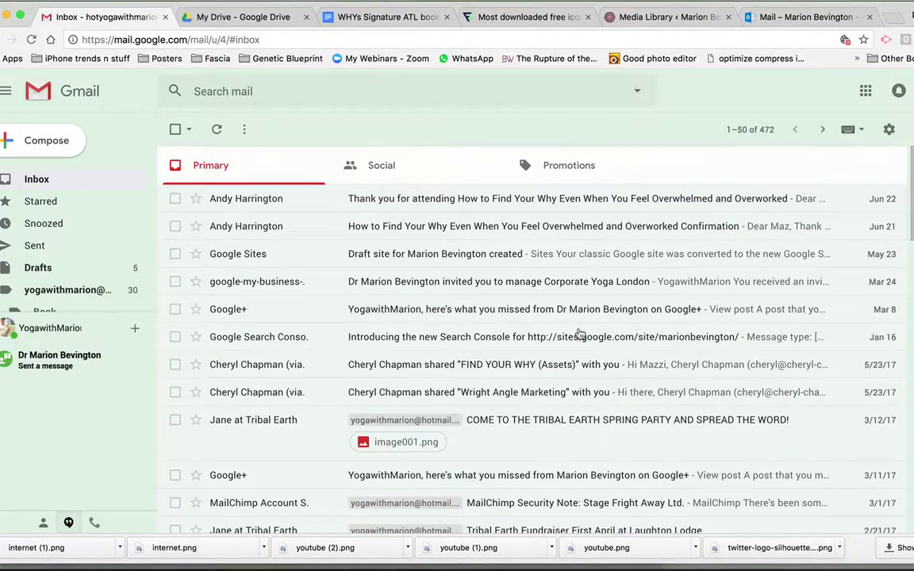
pyautogui.click(889, 131)
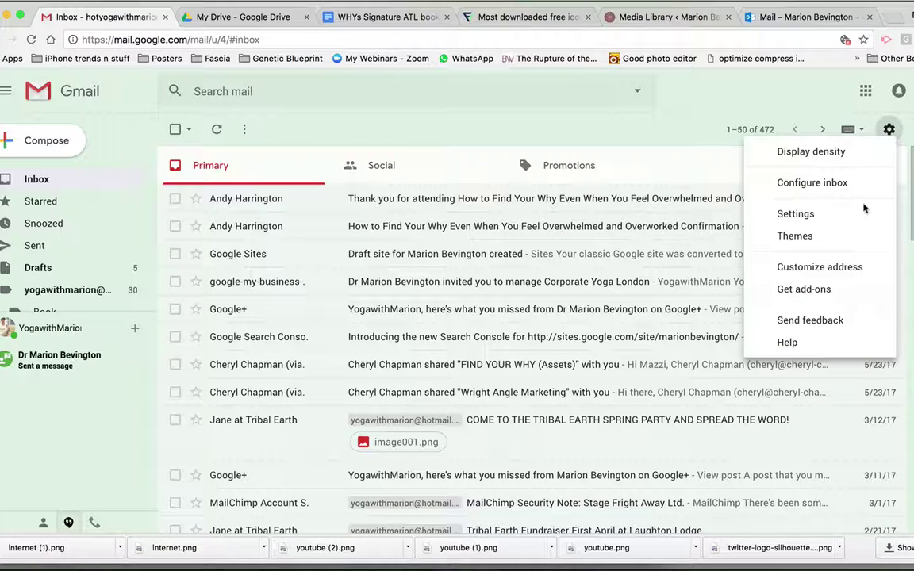
pyautogui.click(801, 217)
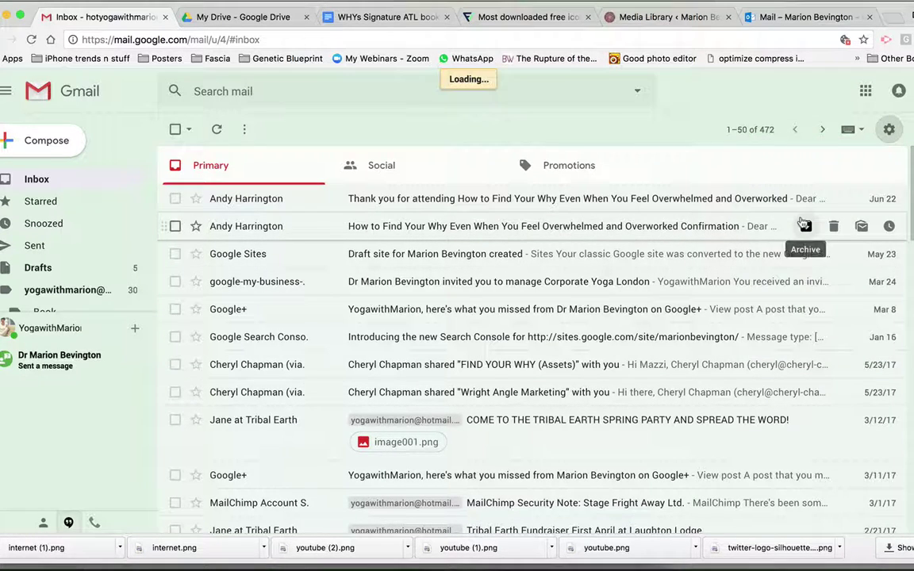
pyautogui.scroll(-1, 687, 365)
pyautogui.scroll(1, 689, 386)
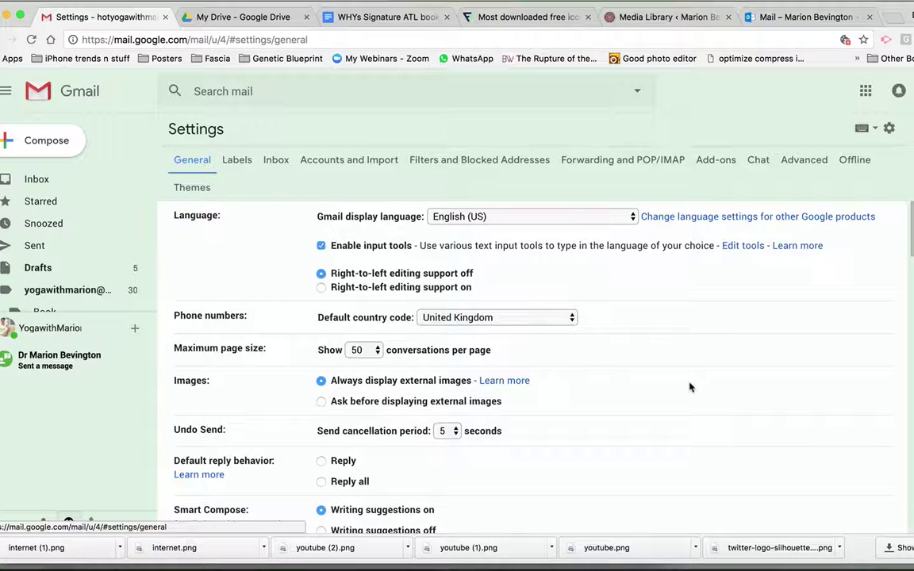
pyautogui.scroll(-3, 702, 421)
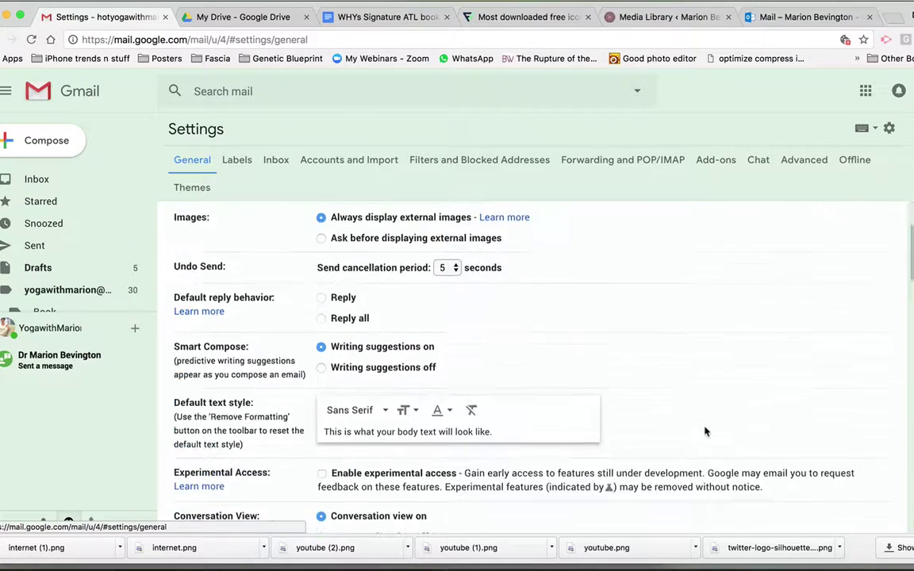
pyautogui.scroll(-8, 705, 432)
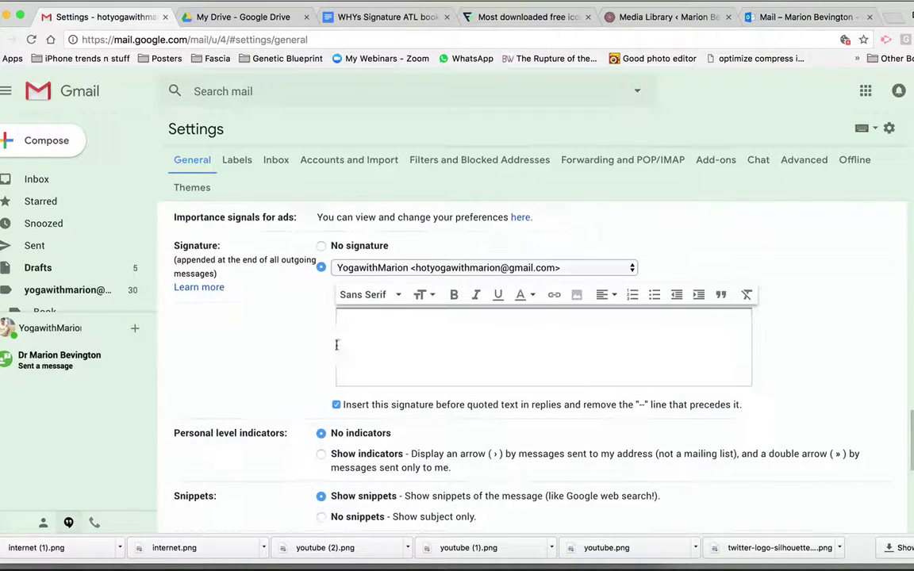
# Paste the copied signature table into the empty signature box of the Gmail account and save the changes.
pyautogui.click(403, 271)
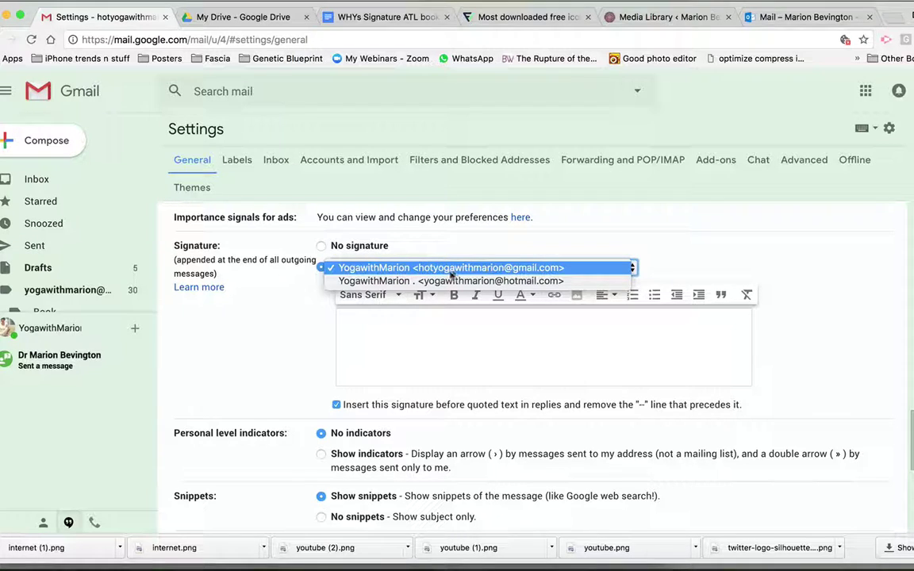
pyautogui.click(438, 348)
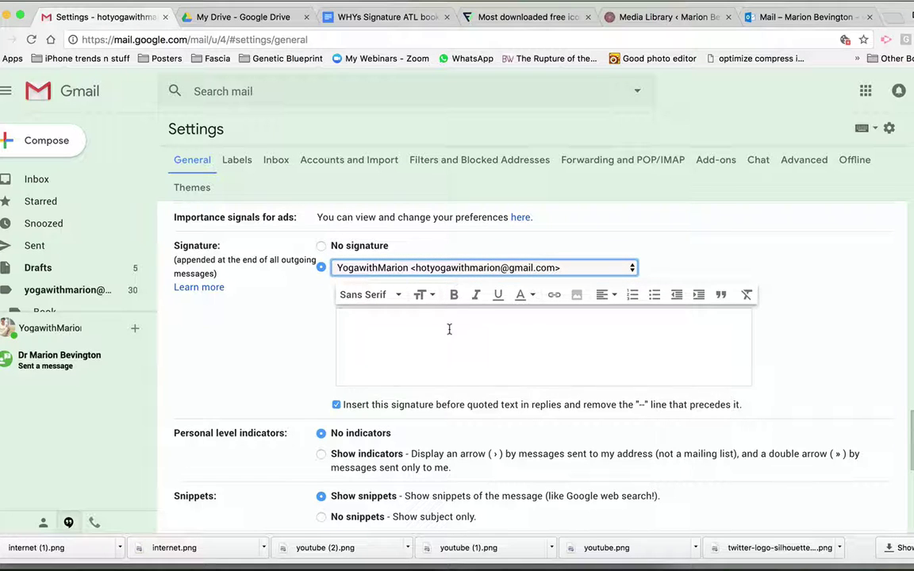
pyautogui.rightClick(449, 329)
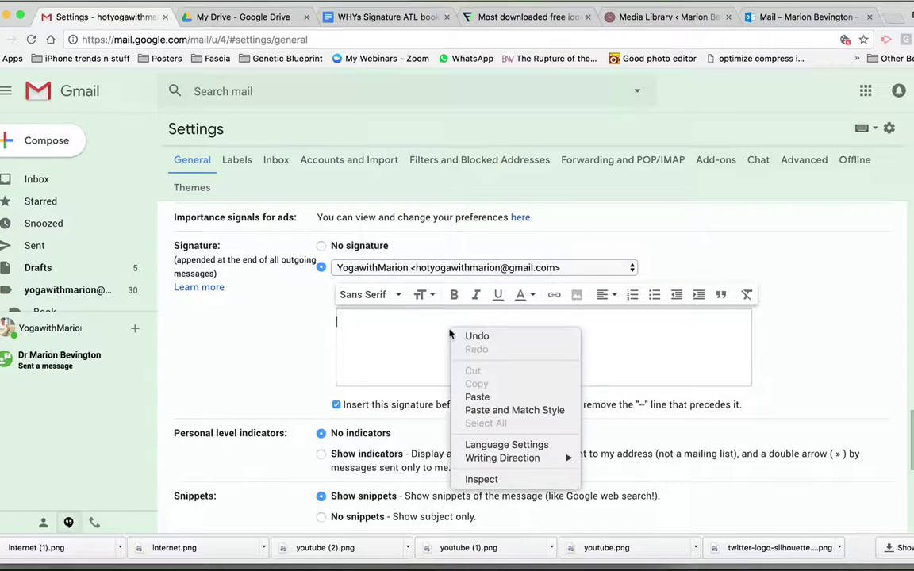
pyautogui.click(479, 399)
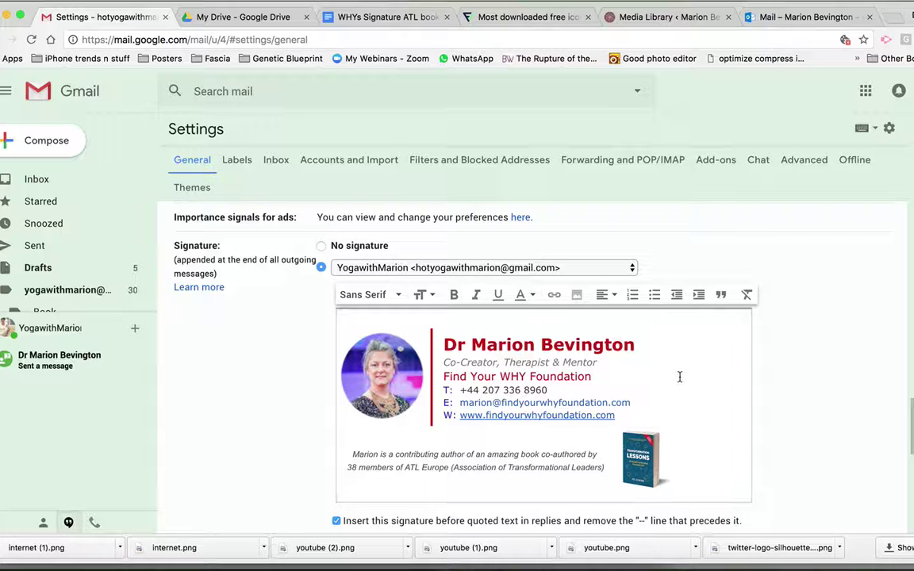
pyautogui.scroll(-10, 779, 390)
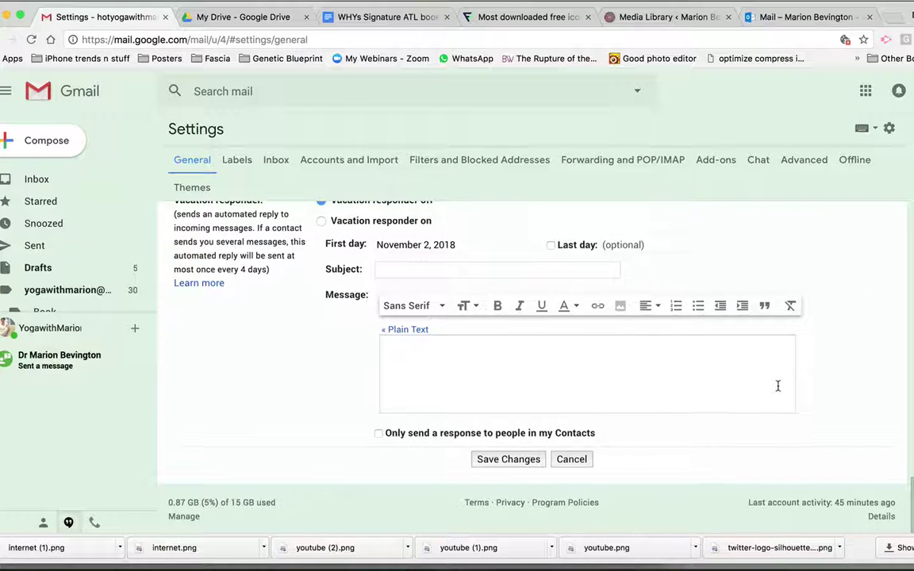
pyautogui.click(508, 459)
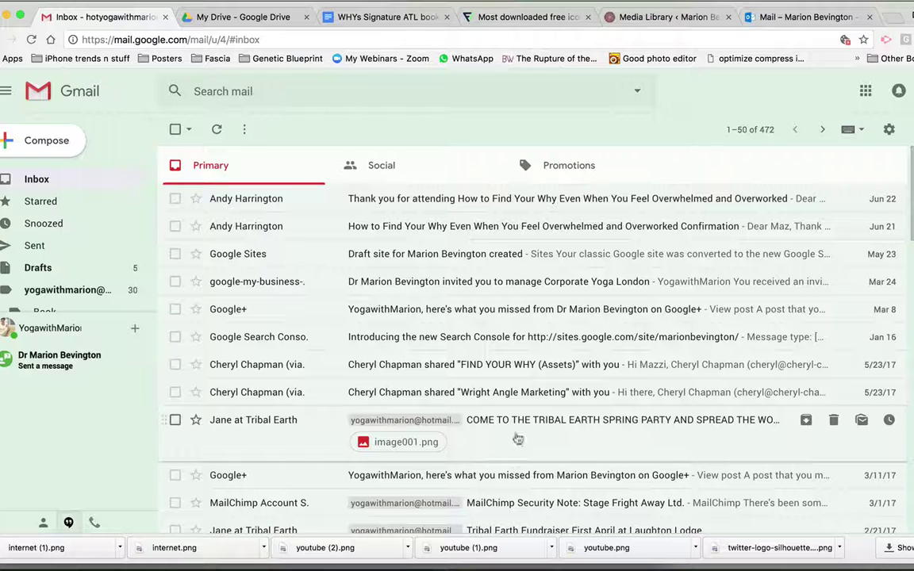
# Reopen the general settings at the saved signature.
pyautogui.click(889, 128)
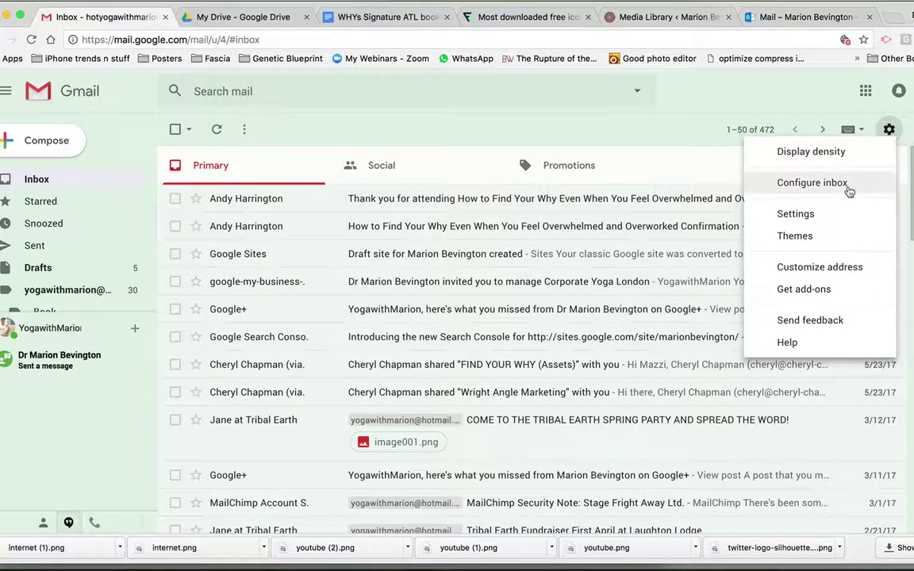
pyautogui.click(817, 216)
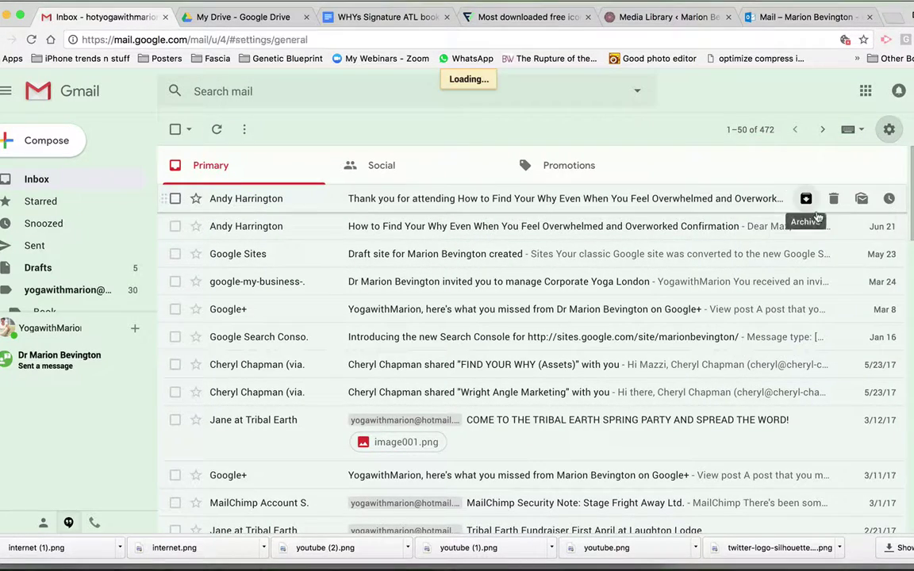
pyautogui.scroll(-1, 688, 434)
pyautogui.scroll(-15, 688, 434)
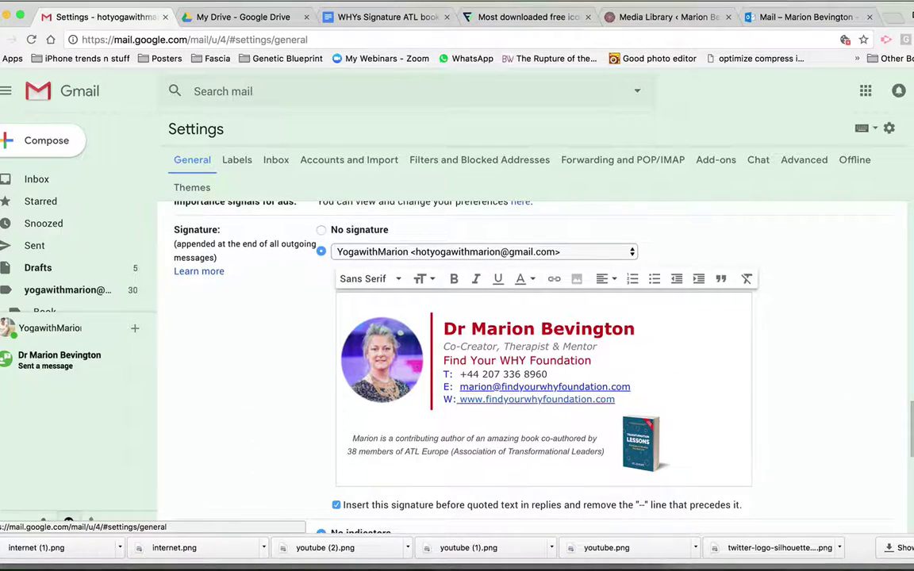
# Add a link to the round photo in the signature and clear the placeholder slash from its web address.
pyautogui.click(382, 358)
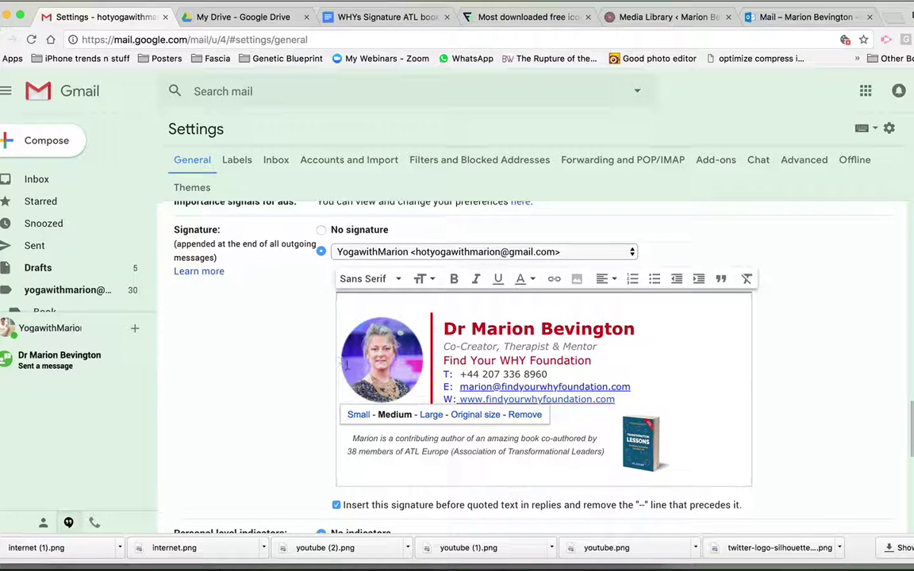
pyautogui.click(425, 361)
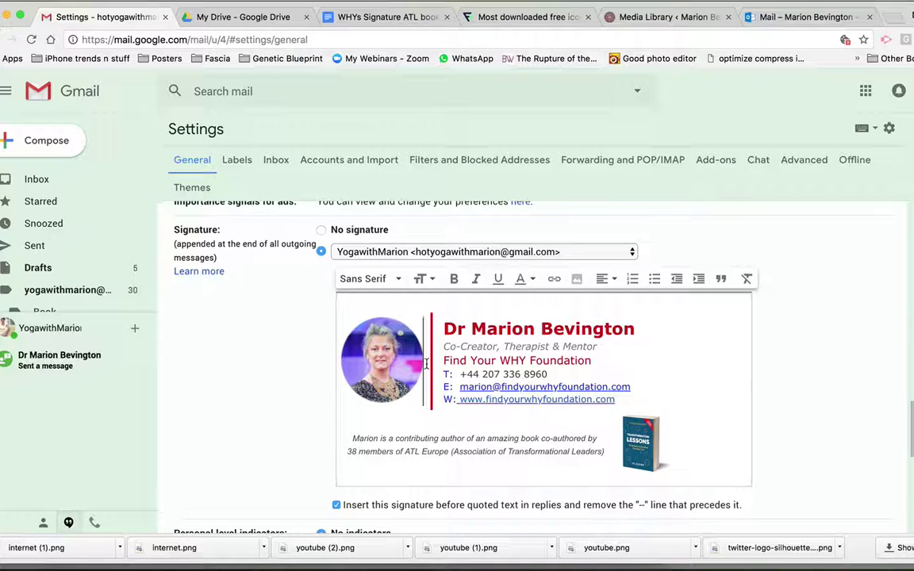
pyautogui.click(423, 361)
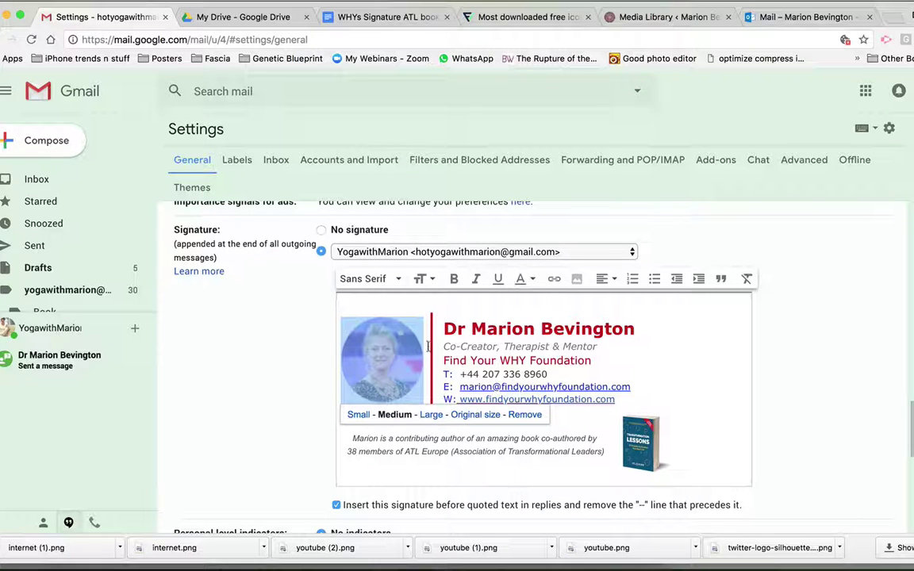
pyautogui.click(554, 281)
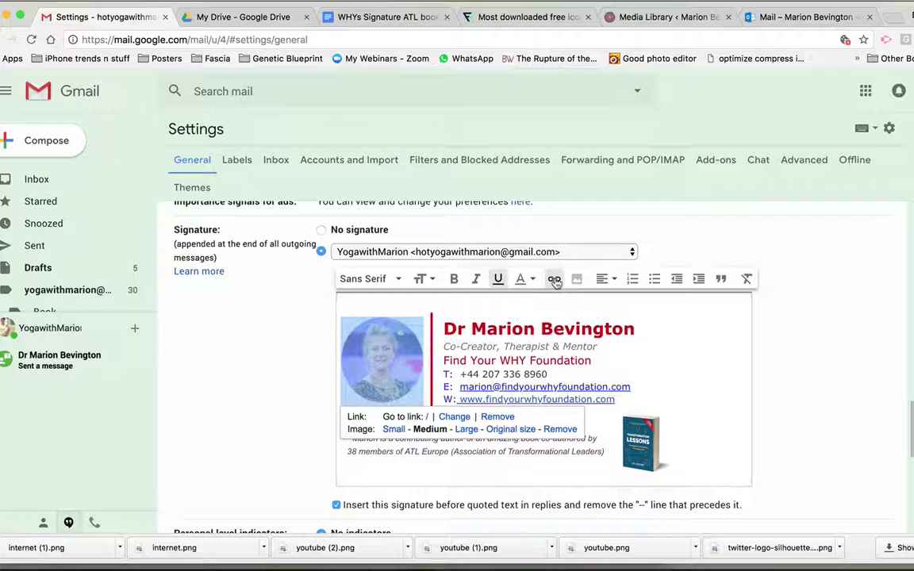
pyautogui.click(454, 417)
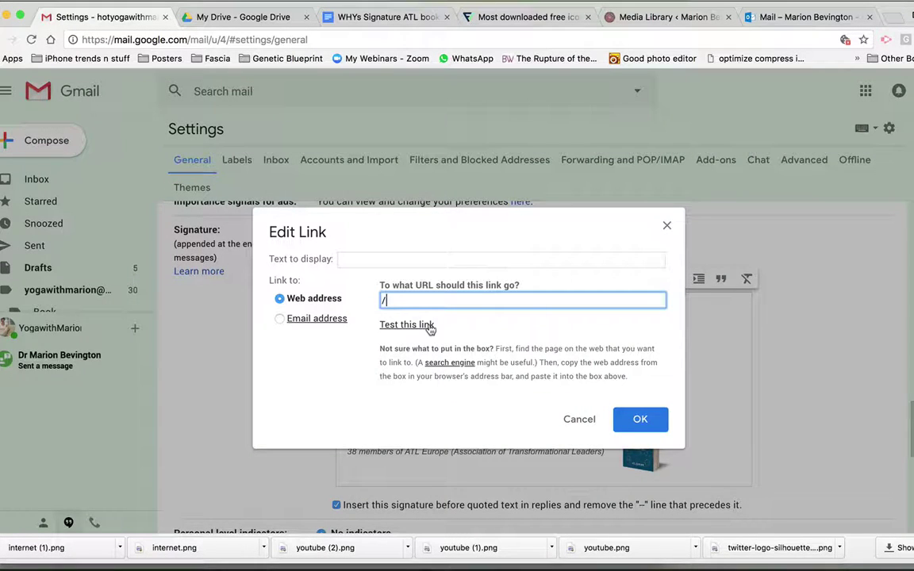
pyautogui.press('BackSpace')
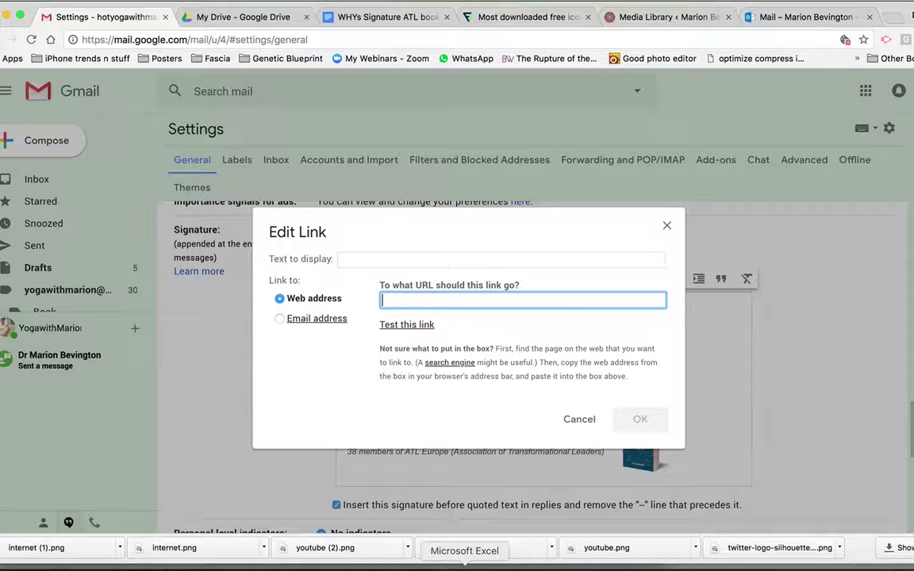
pyautogui.click(434, 564)
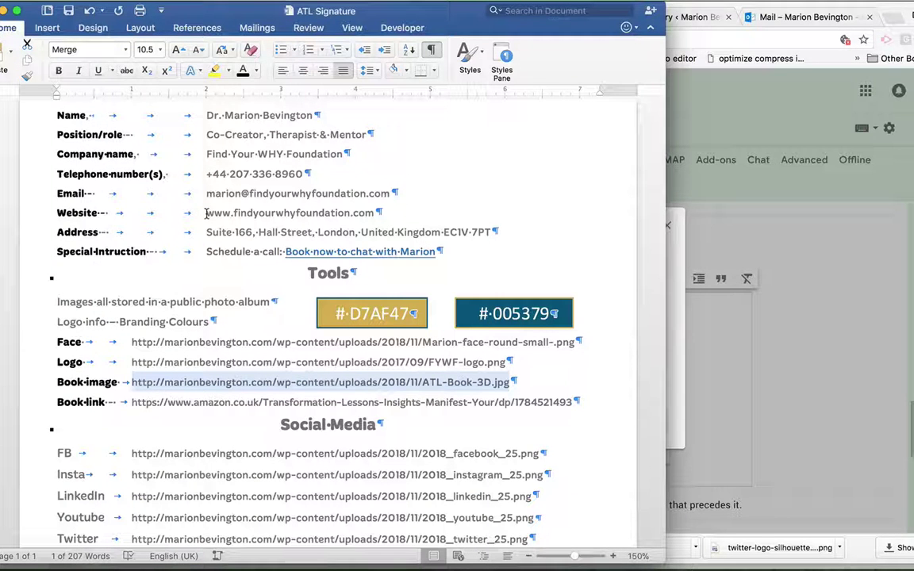
pyautogui.moveTo(205, 213); pyautogui.dragTo(269, 220)
pyautogui.moveTo(352, 213); pyautogui.dragTo(377, 213)
pyautogui.press('super+c')
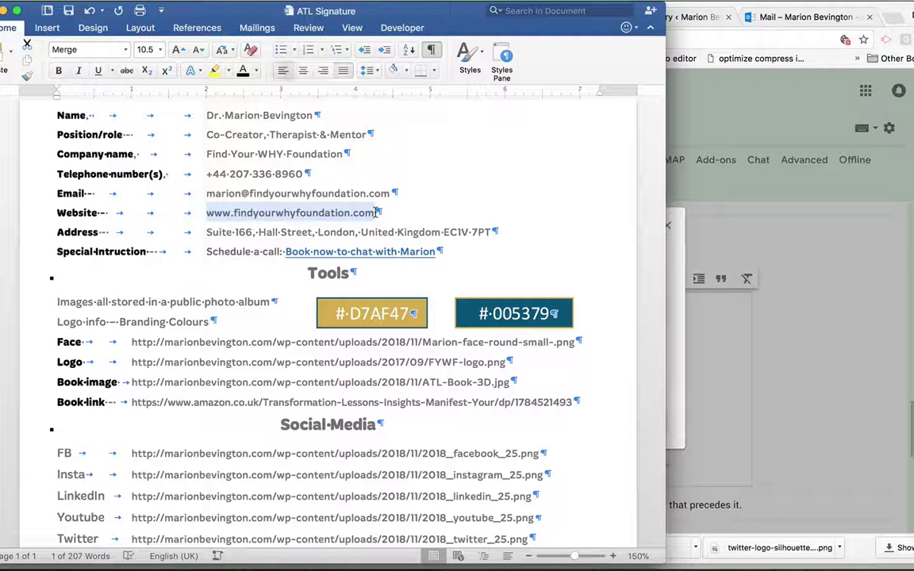
pyautogui.click(808, 261)
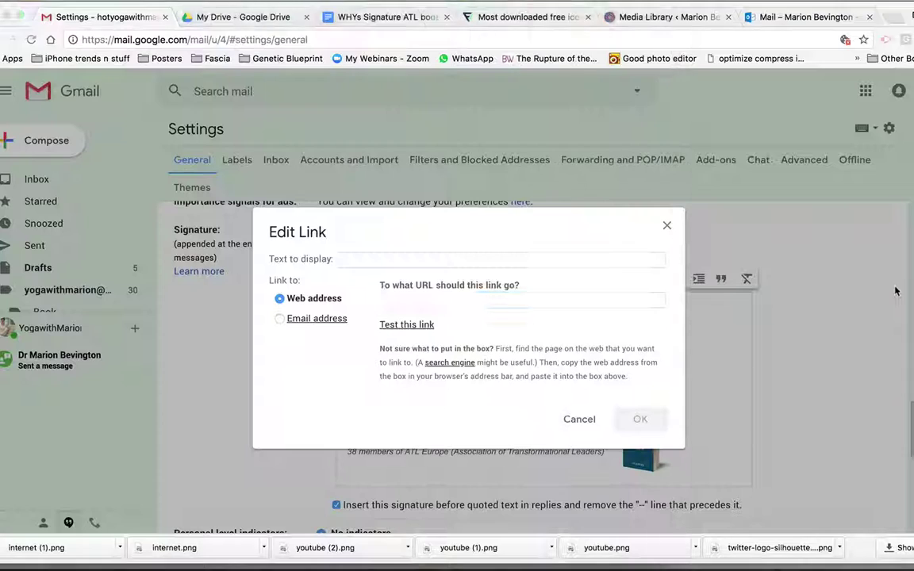
pyautogui.click(509, 295)
pyautogui.press('super+v')
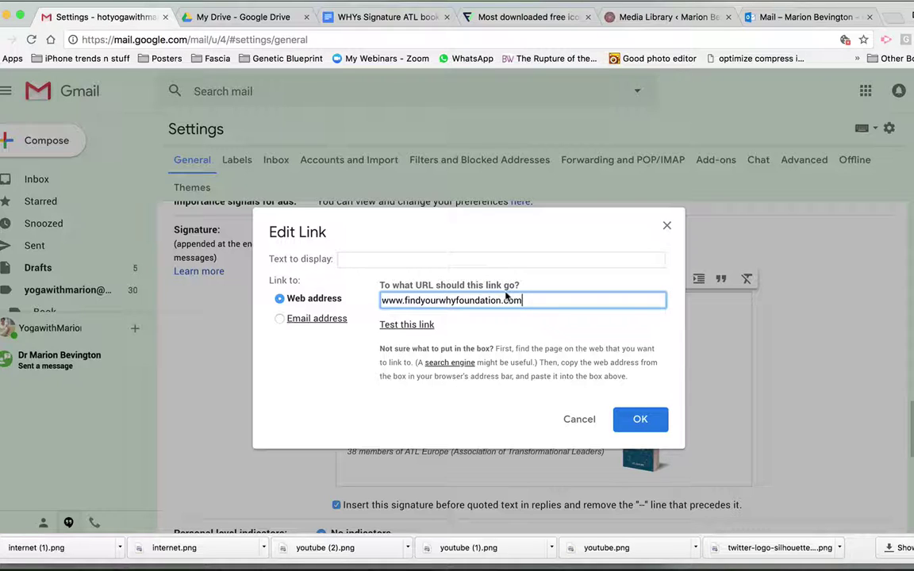
pyautogui.write('https:/')
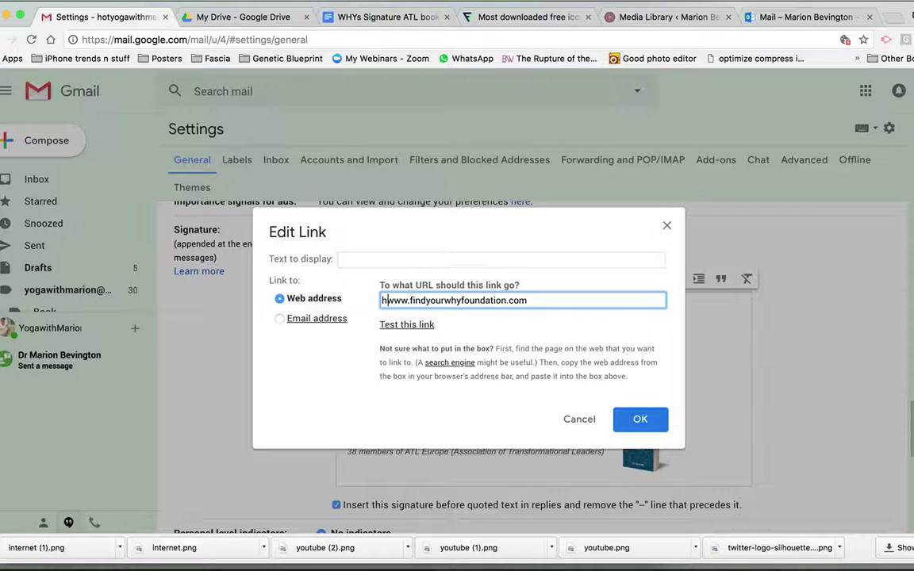
pyautogui.write('/')
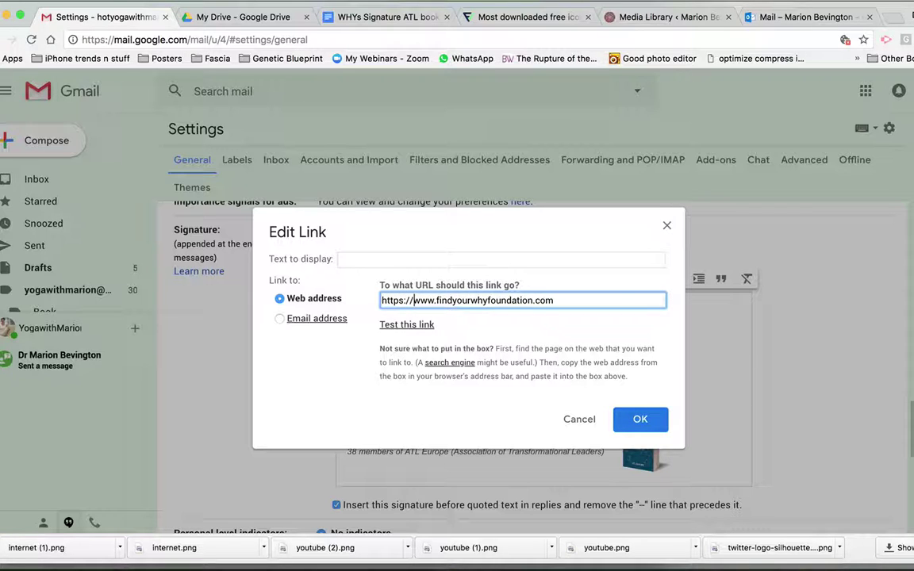
pyautogui.press('Delete')
pyautogui.press('Delete')
pyautogui.press('Delete')
pyautogui.press('Delete')
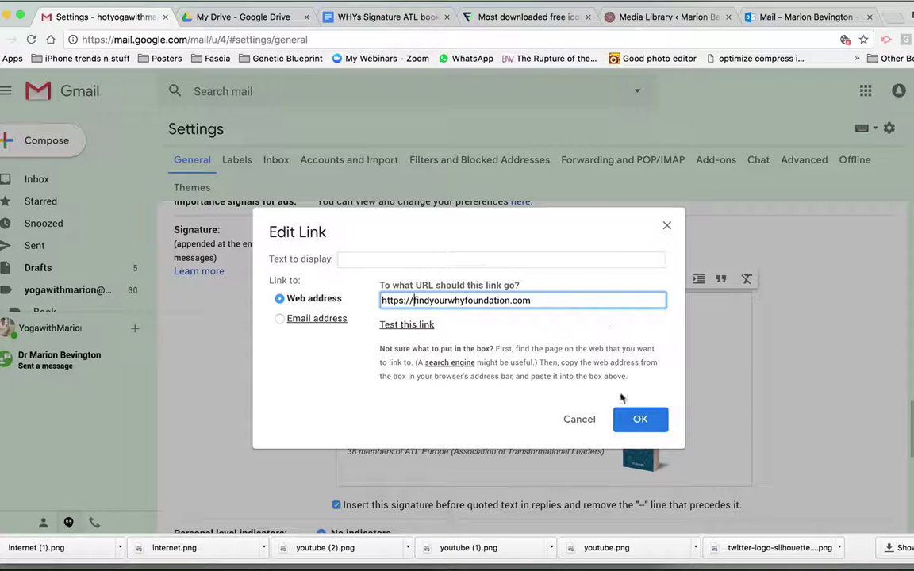
pyautogui.click(639, 420)
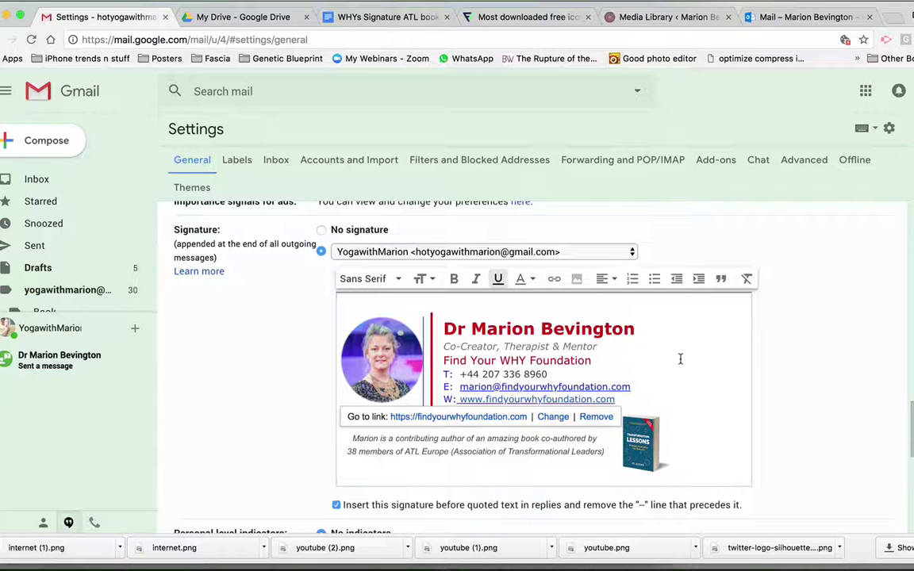
# Add a link to the book image in the signature and open its web address for editing.
pyautogui.click(659, 433)
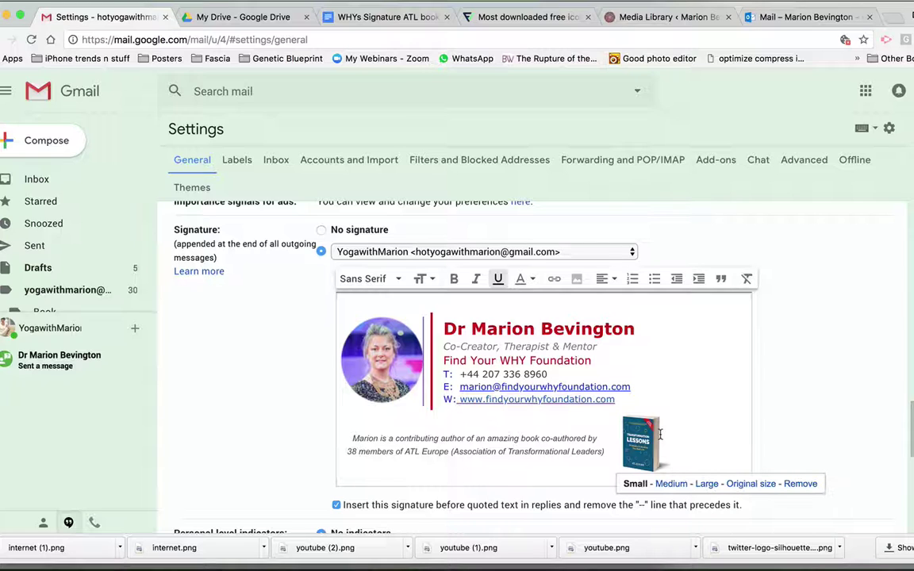
pyautogui.click(609, 442)
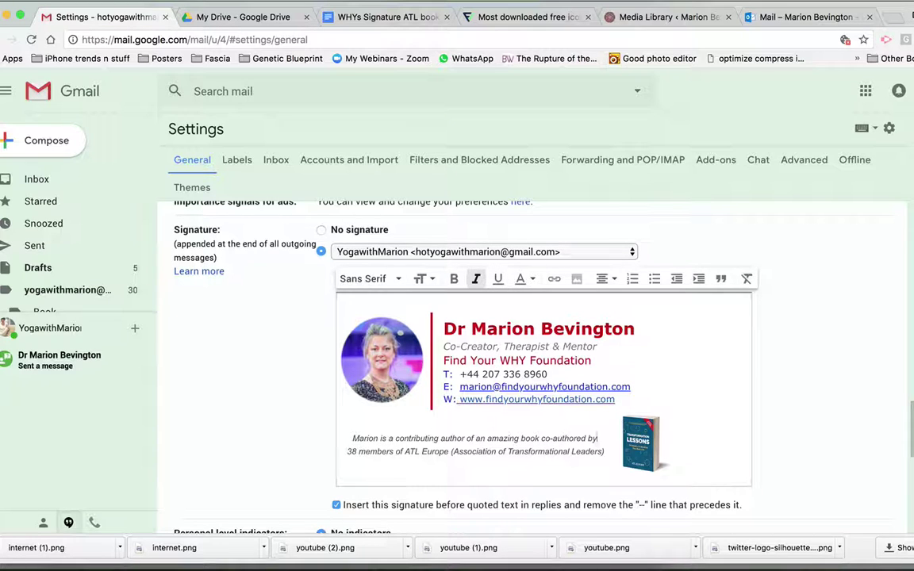
pyautogui.click(645, 441)
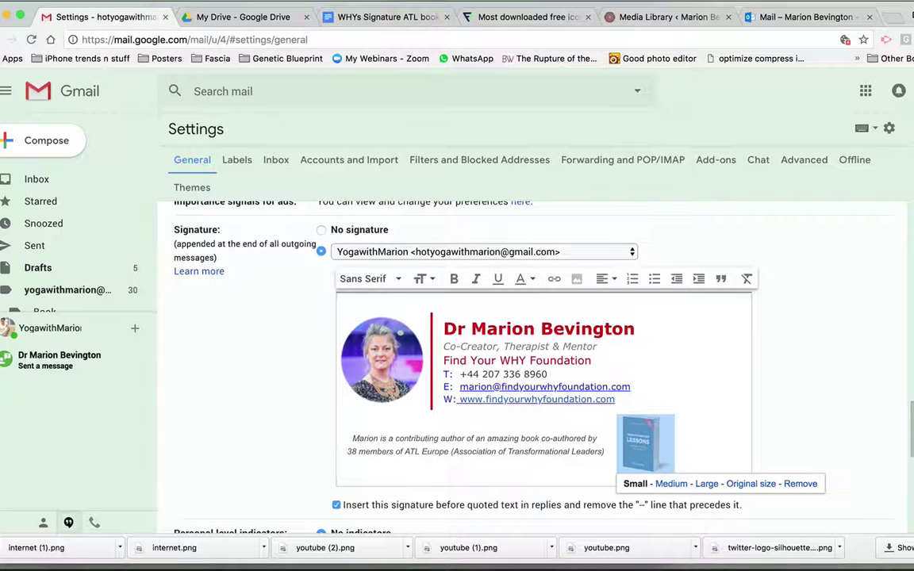
pyautogui.click(554, 282)
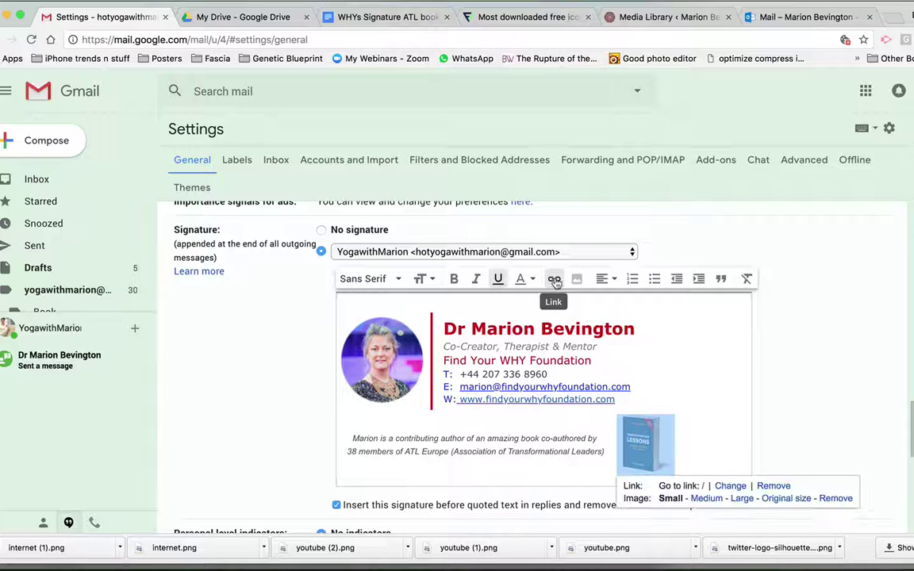
pyautogui.click(730, 487)
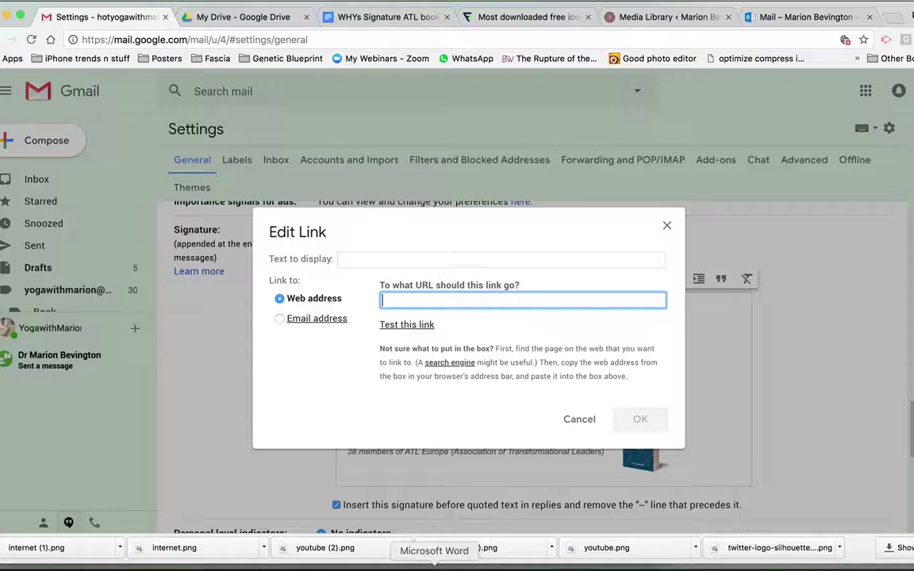
pyautogui.click(434, 563)
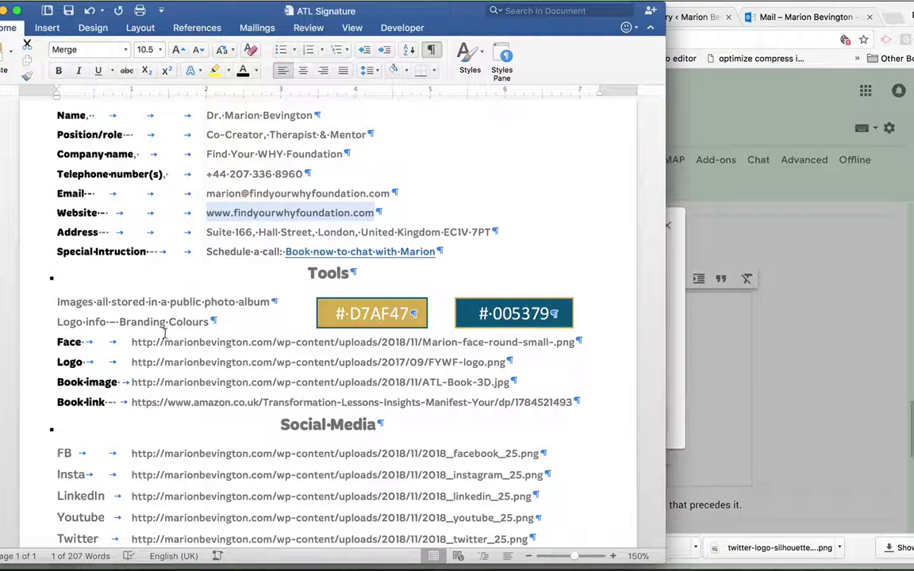
pyautogui.moveTo(132, 405); pyautogui.dragTo(559, 407)
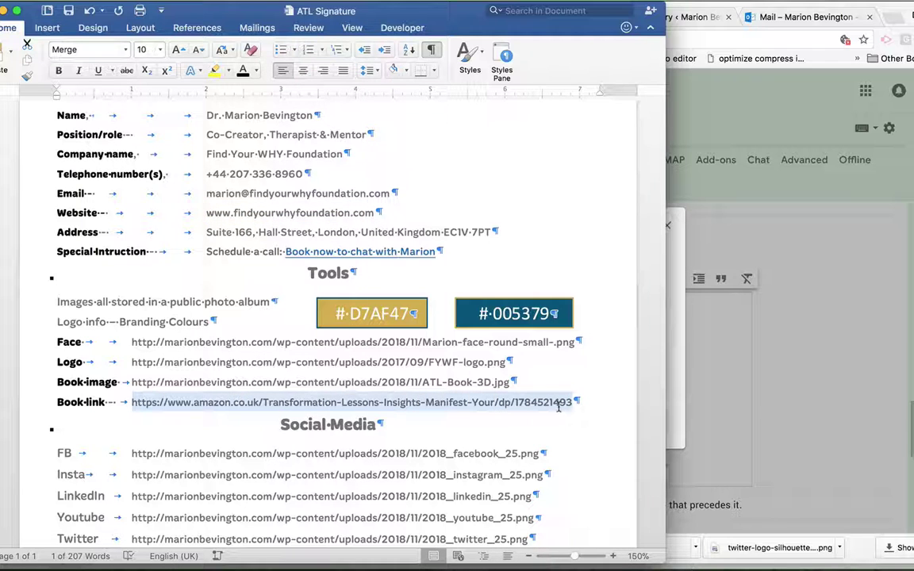
pyautogui.click(678, 376)
pyautogui.press('super+v')
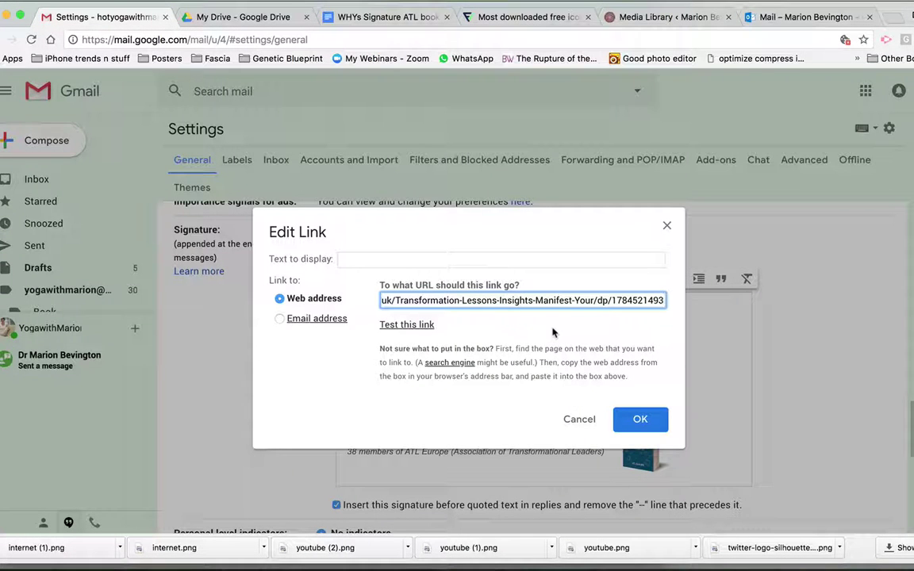
pyautogui.click(639, 419)
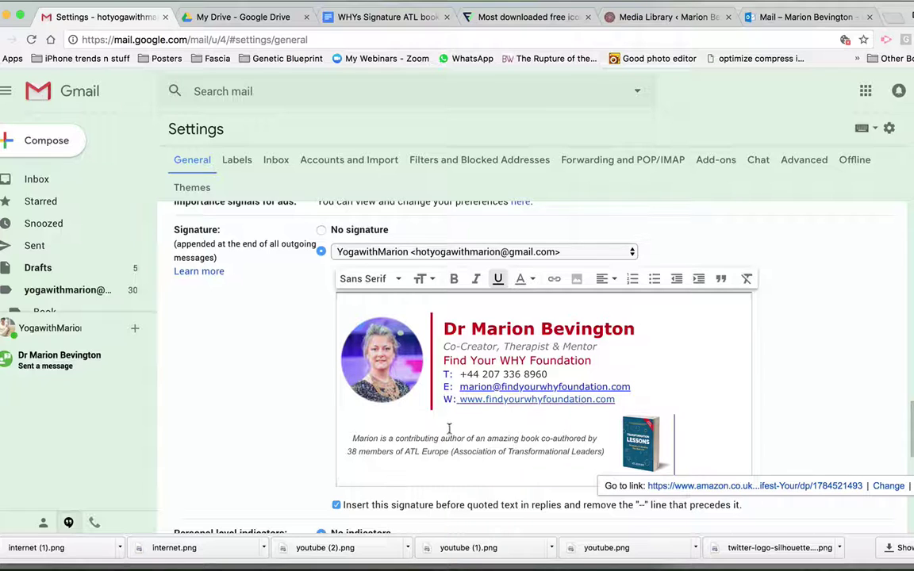
# Insert the Facebook icon on a new line above the contributing-author text, using the 2018_facebook_25.png address copied from the Word document.
pyautogui.click(353, 438)
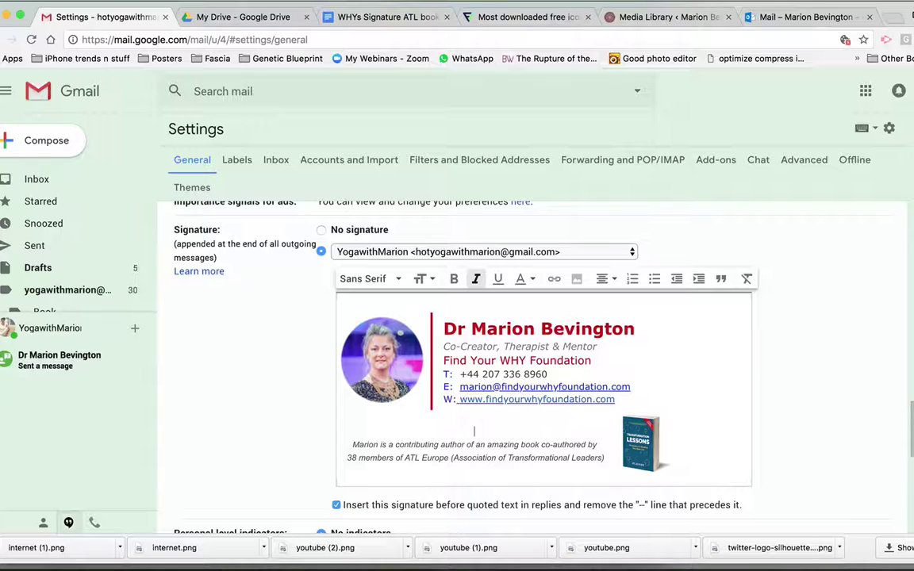
pyautogui.click(577, 279)
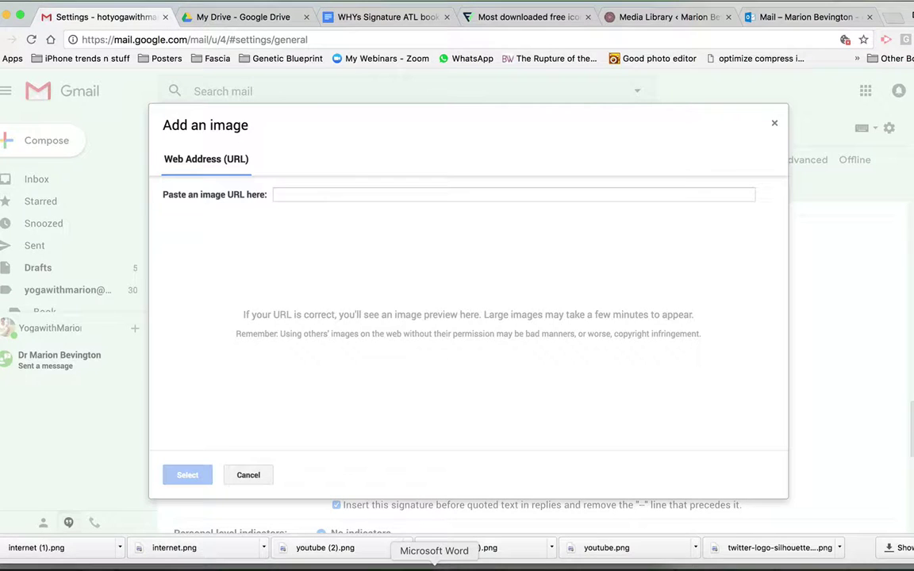
pyautogui.click(437, 565)
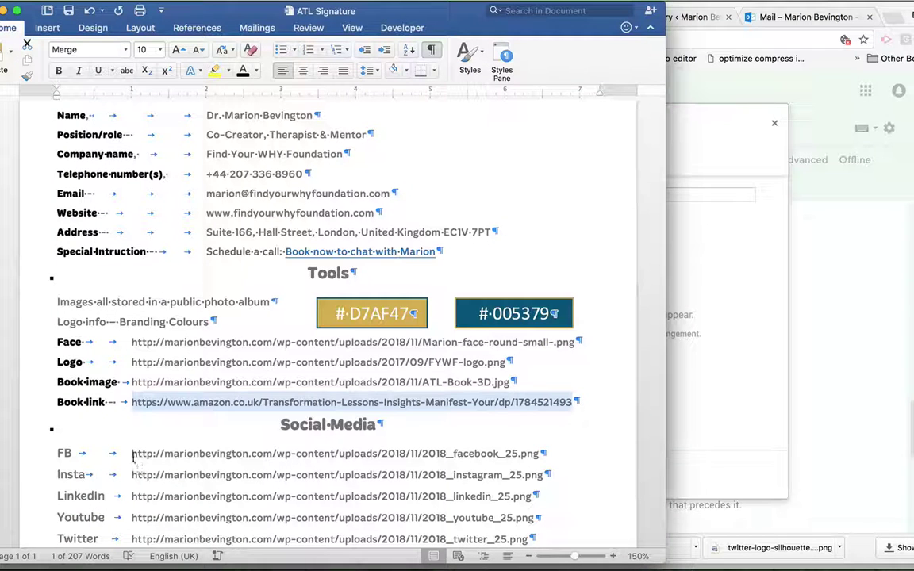
pyautogui.moveTo(132, 453); pyautogui.dragTo(533, 452)
pyautogui.press('super+c')
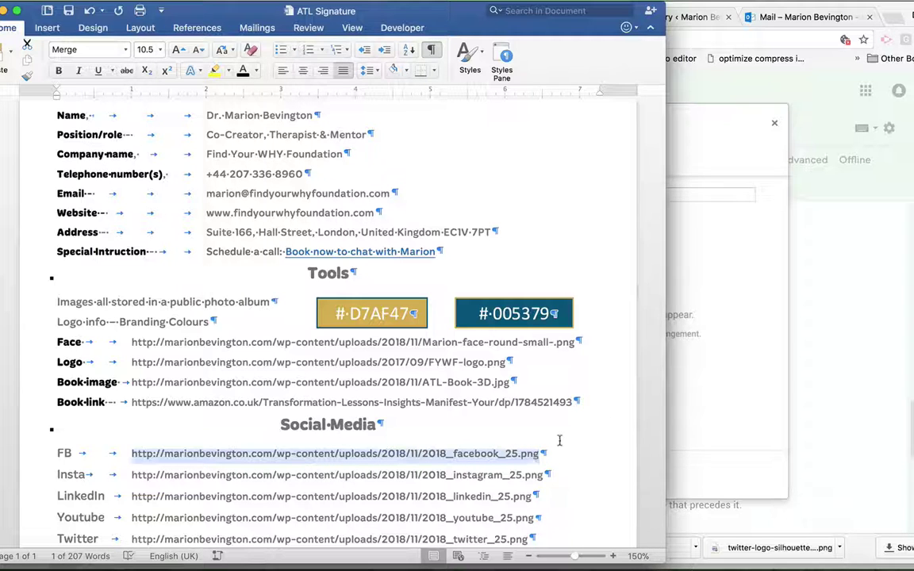
pyautogui.click(782, 412)
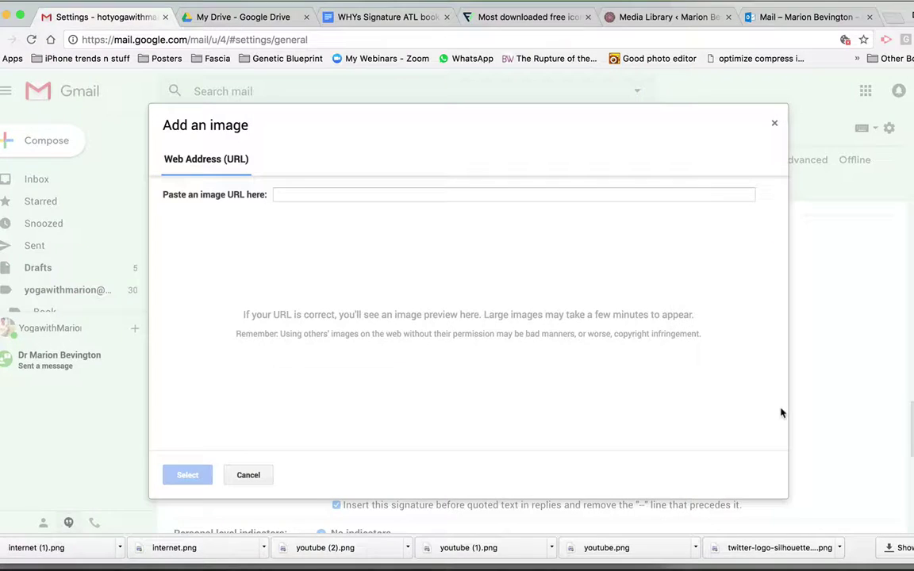
pyautogui.click(410, 198)
pyautogui.press('super+v')
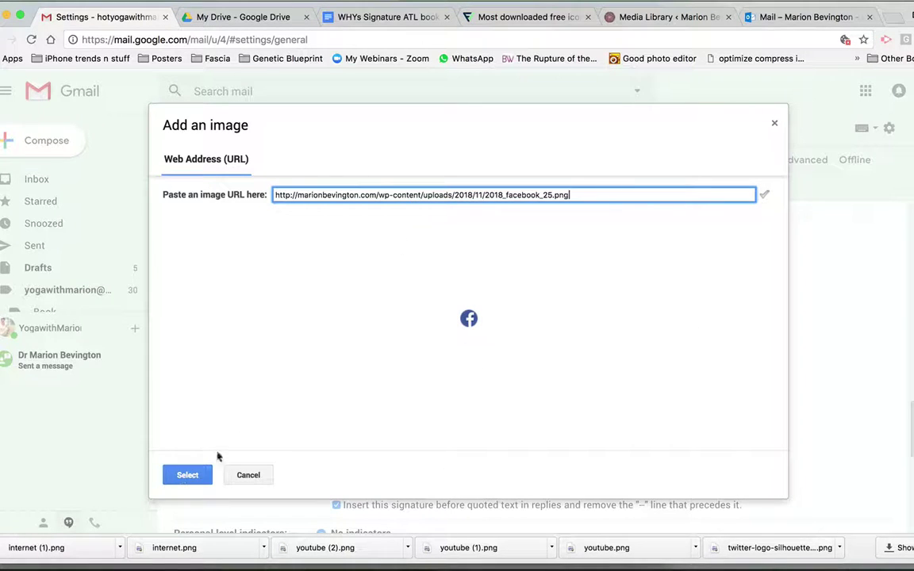
pyautogui.click(184, 476)
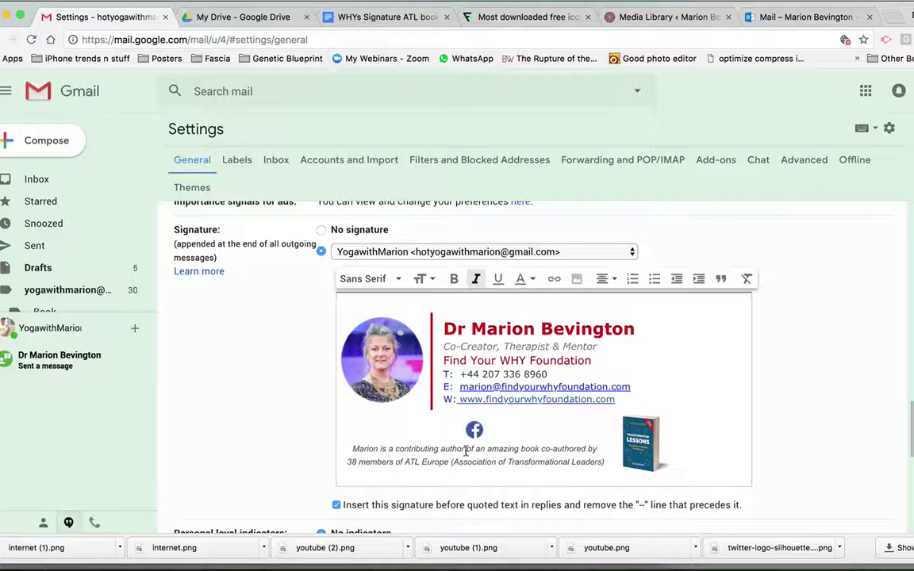
# Insert the Instagram icon after the Facebook icon, using the 2018_instagram_25.png address copied from the Word document.
pyautogui.click(485, 435)
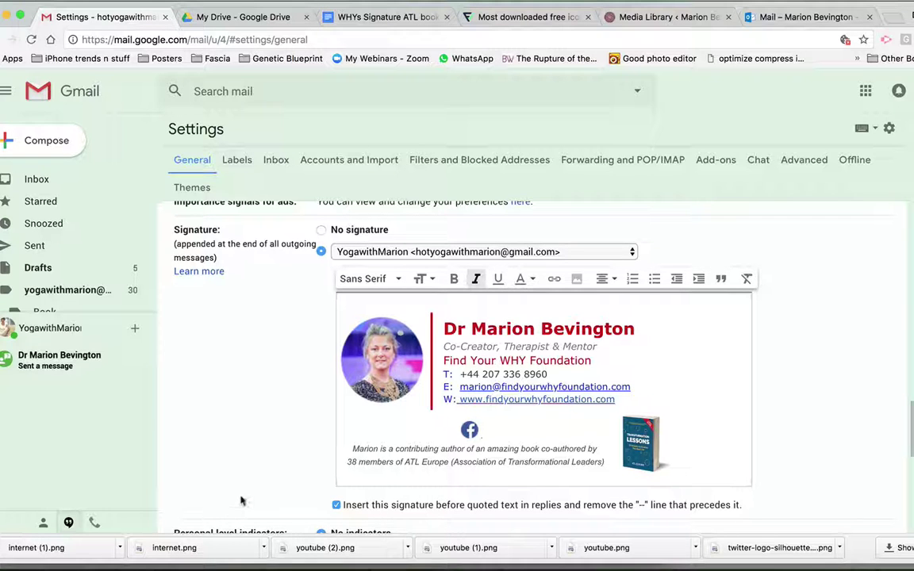
pyautogui.click(577, 279)
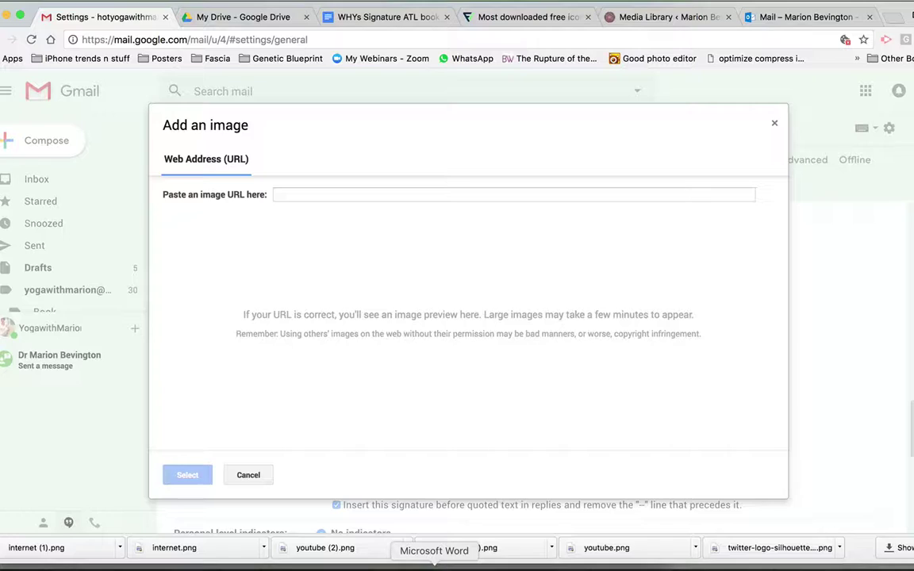
pyautogui.click(434, 563)
pyautogui.scroll(-5, 262, 420)
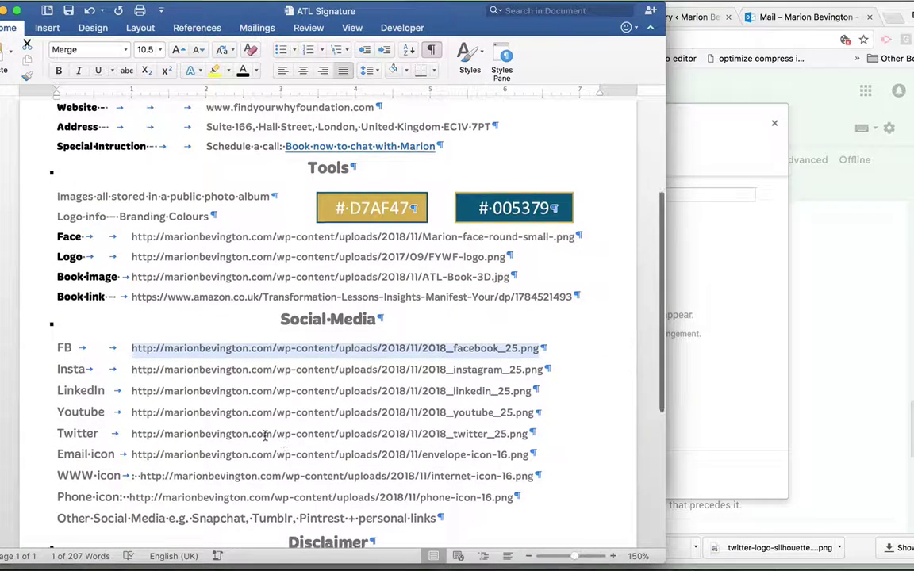
pyautogui.moveTo(132, 369); pyautogui.dragTo(541, 369)
pyautogui.press('super+c')
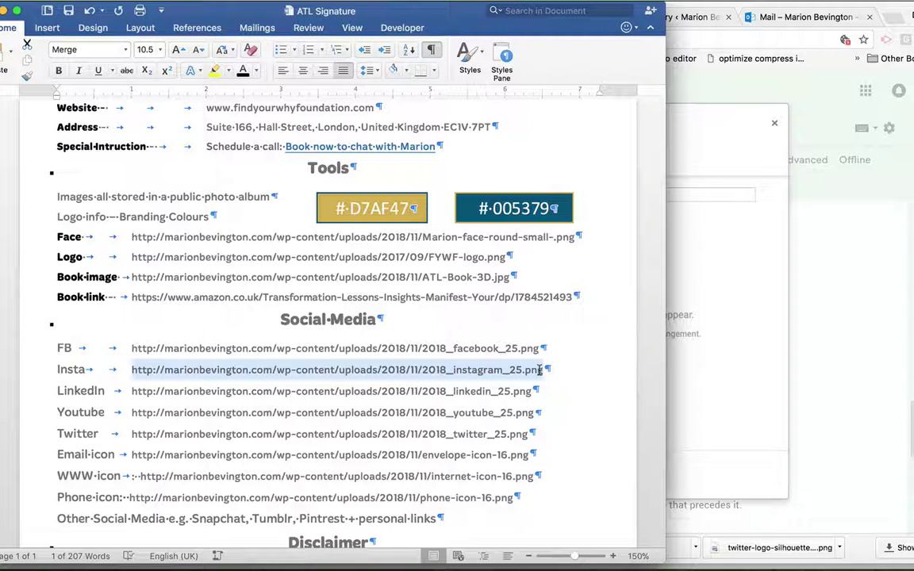
pyautogui.click(684, 283)
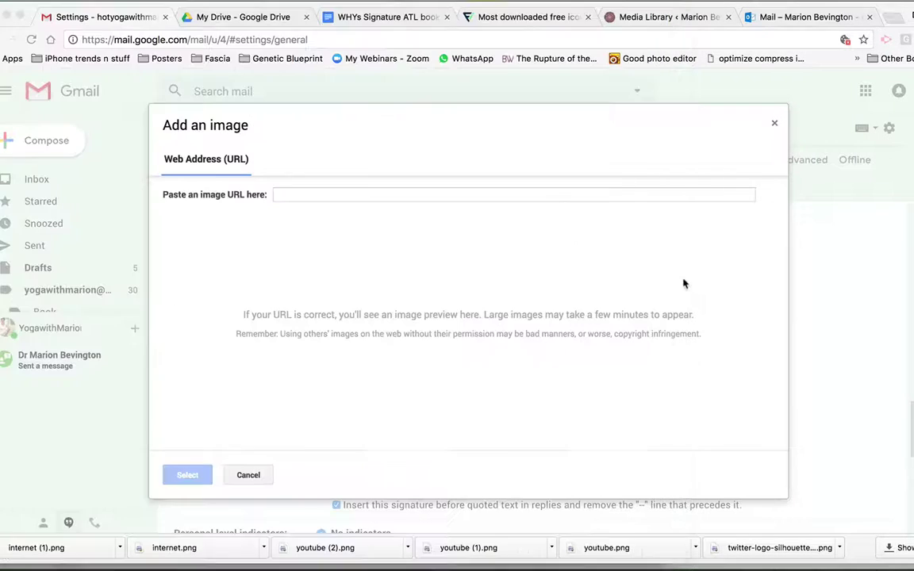
pyautogui.click(659, 196)
pyautogui.press('super+v')
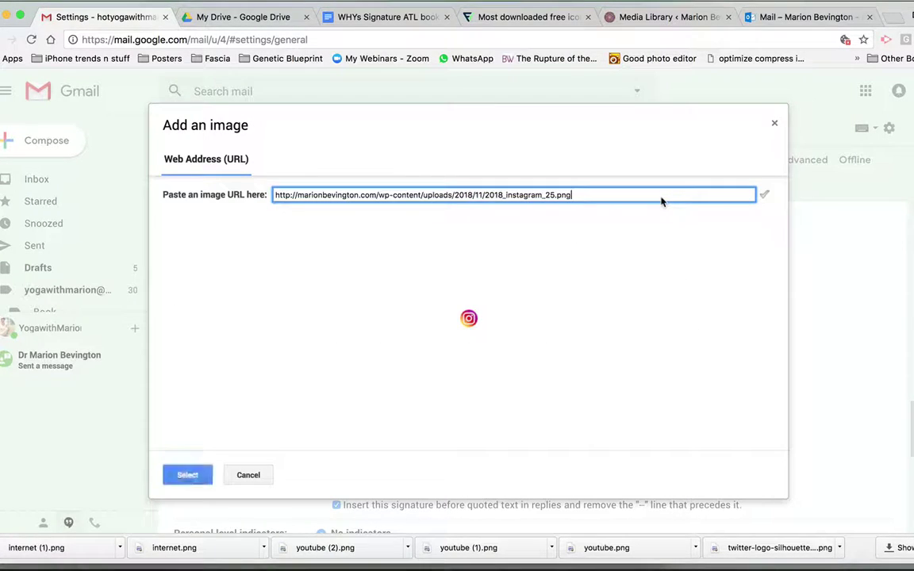
pyautogui.click(183, 475)
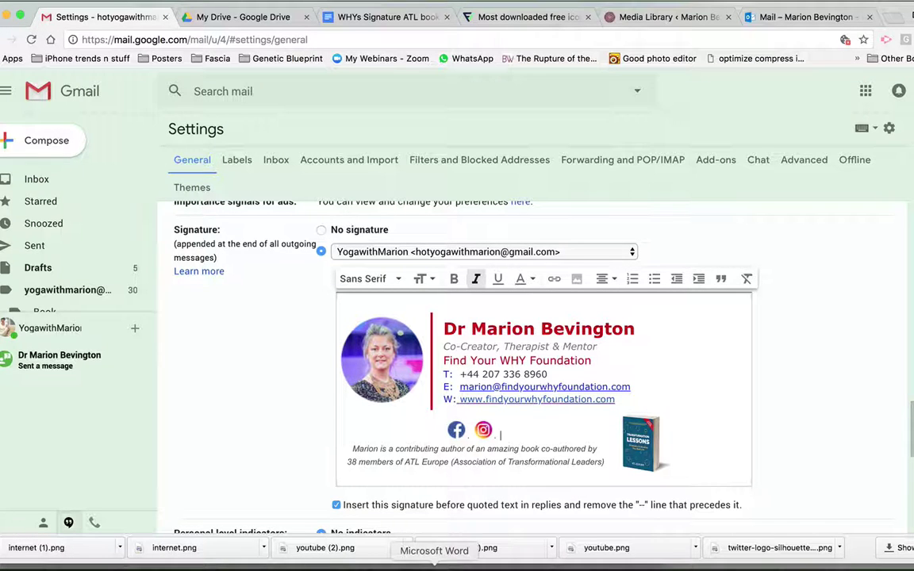
# Insert the YouTube icon from the Word document's 2018_youtube_25.png address after the Instagram icon and delete the stray dots between the icons.
pyautogui.click(577, 279)
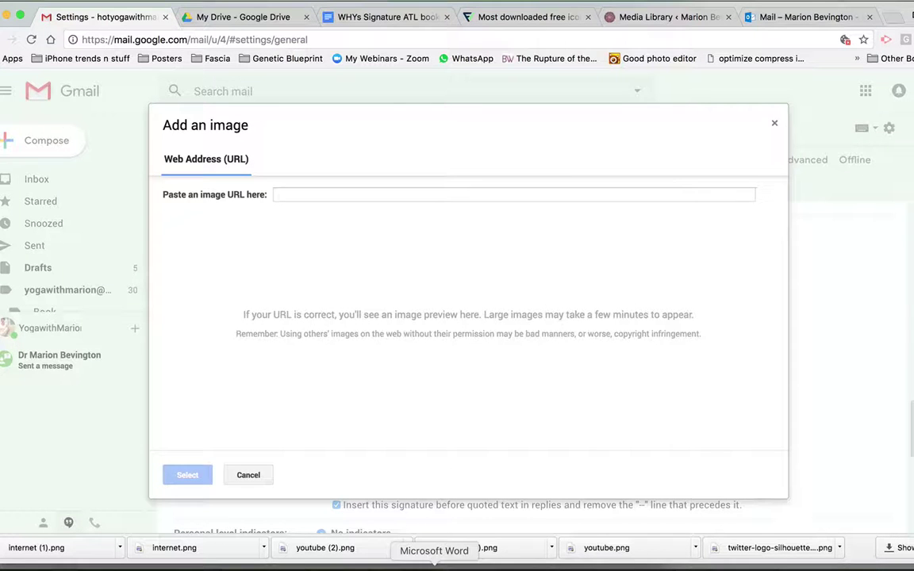
pyautogui.click(434, 565)
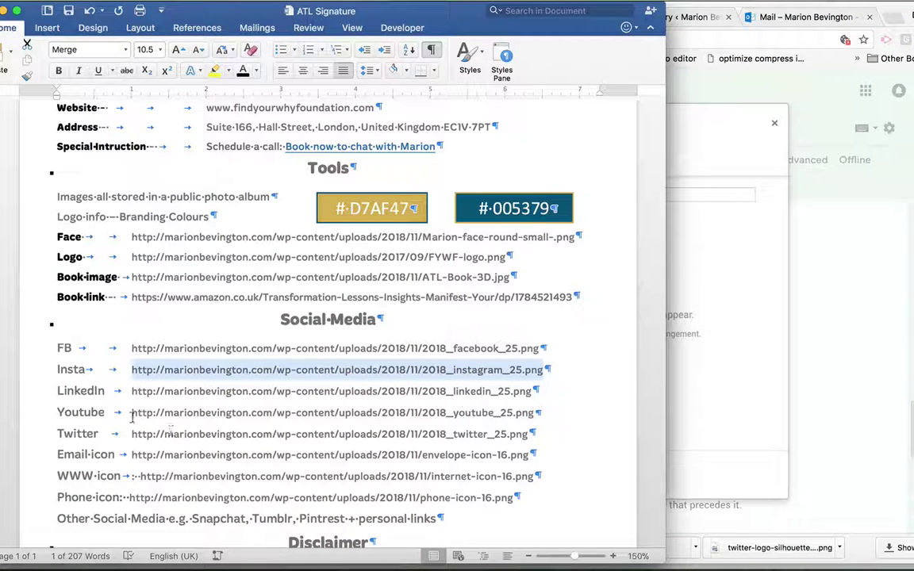
pyautogui.moveTo(132, 414); pyautogui.dragTo(530, 420)
pyautogui.press('super+c')
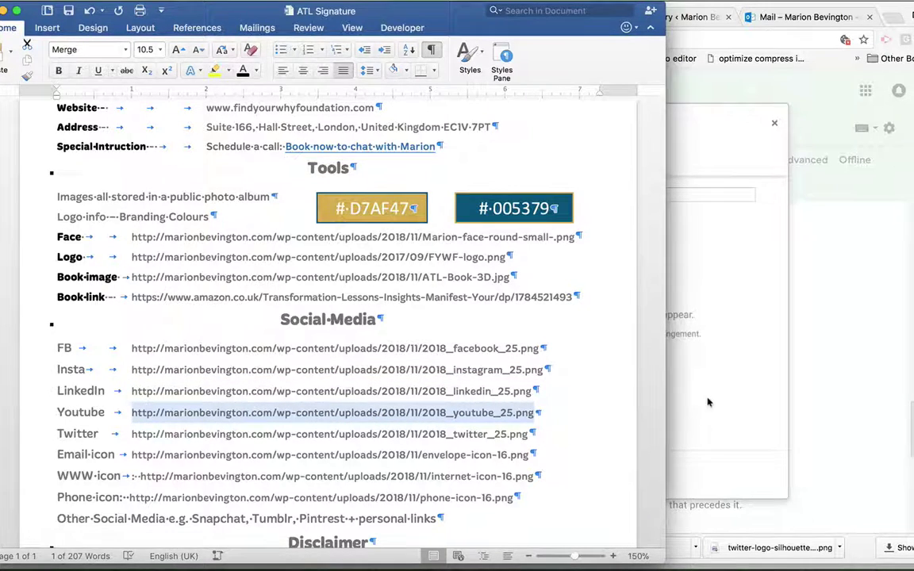
pyautogui.click(705, 397)
pyautogui.click(634, 193)
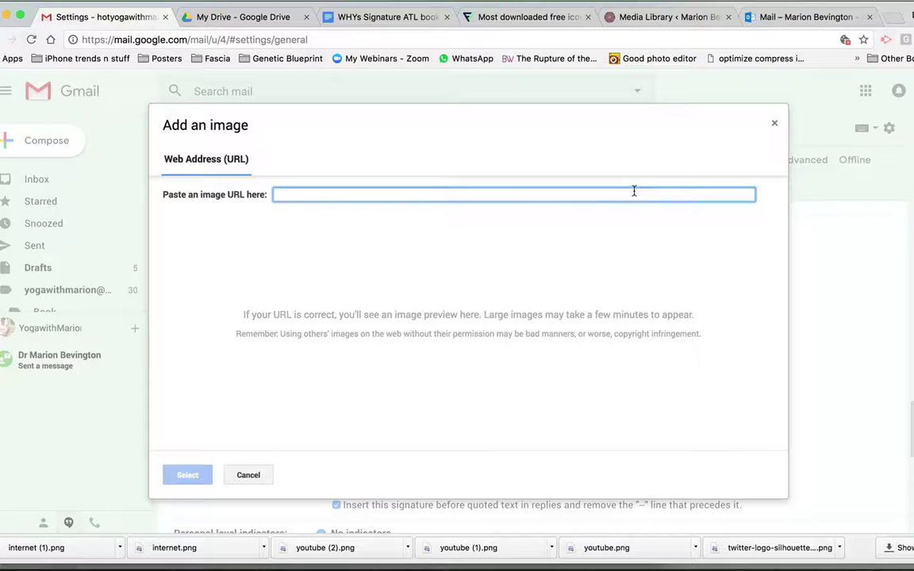
pyautogui.press('super+v')
pyautogui.click(187, 474)
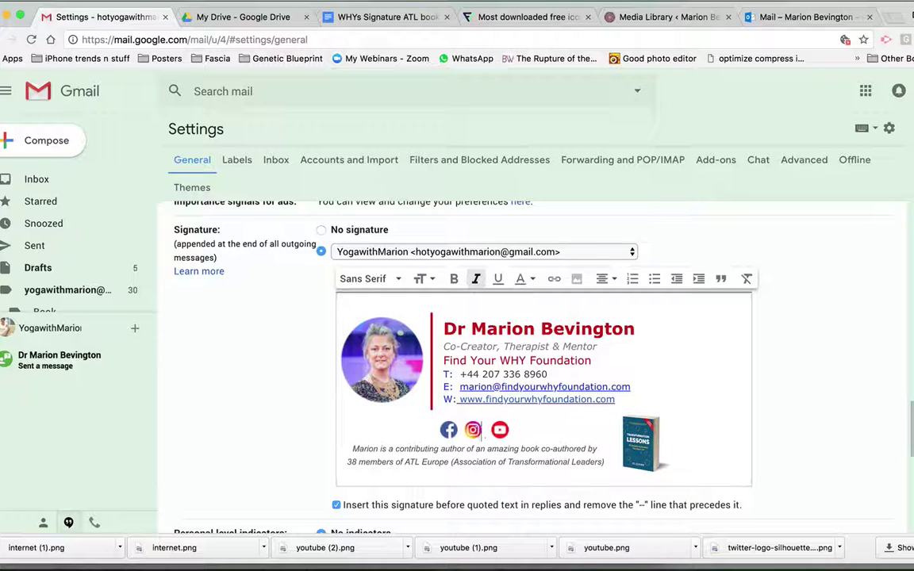
pyautogui.press('BackSpace')
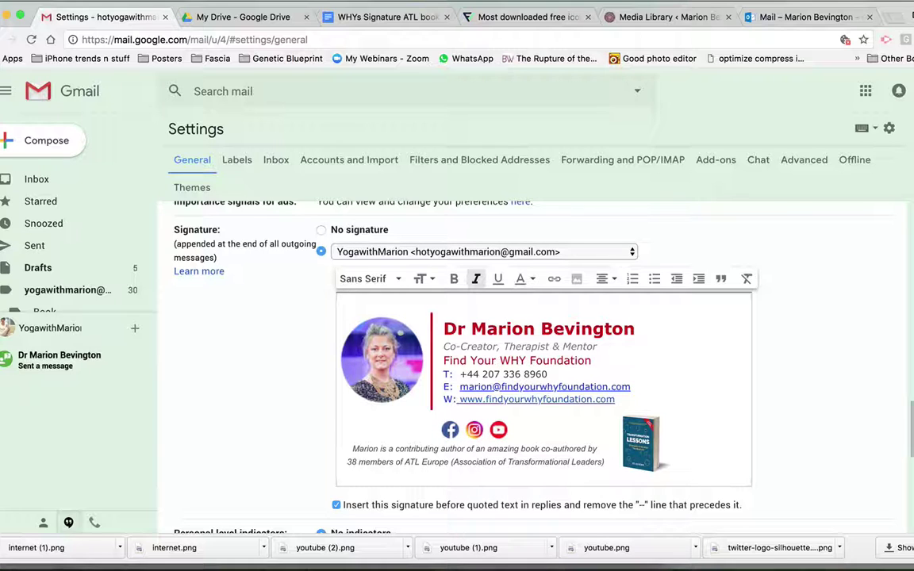
# Select the Facebook icon in the signature and open findyourwhyfoundation.com in a new browser tab.
pyautogui.click(449, 429)
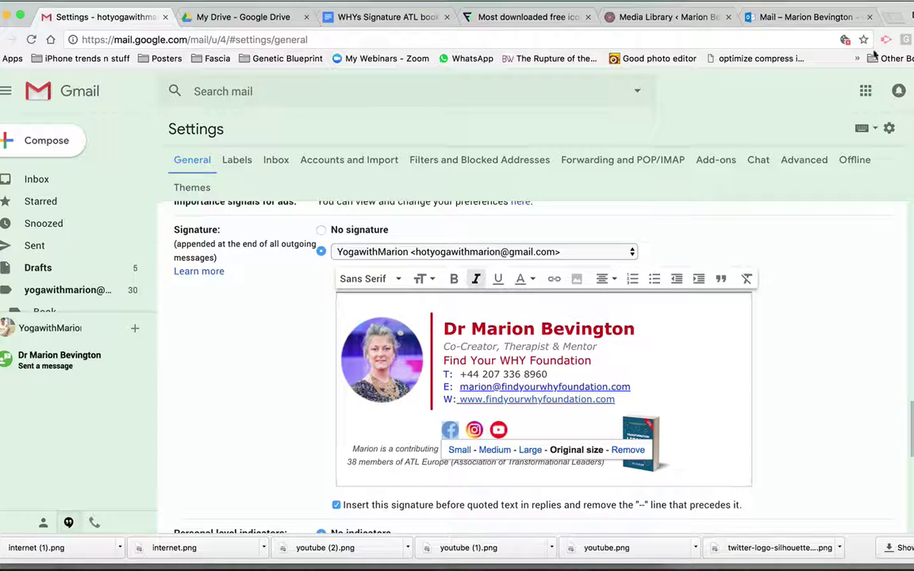
pyautogui.click(894, 18)
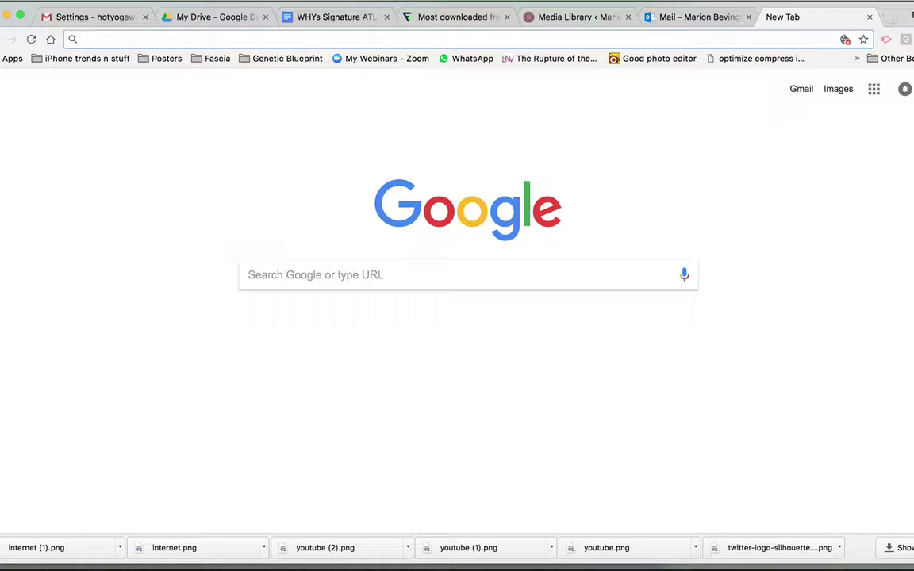
pyautogui.write('find')
pyautogui.press('Down')
pyautogui.press('Down')
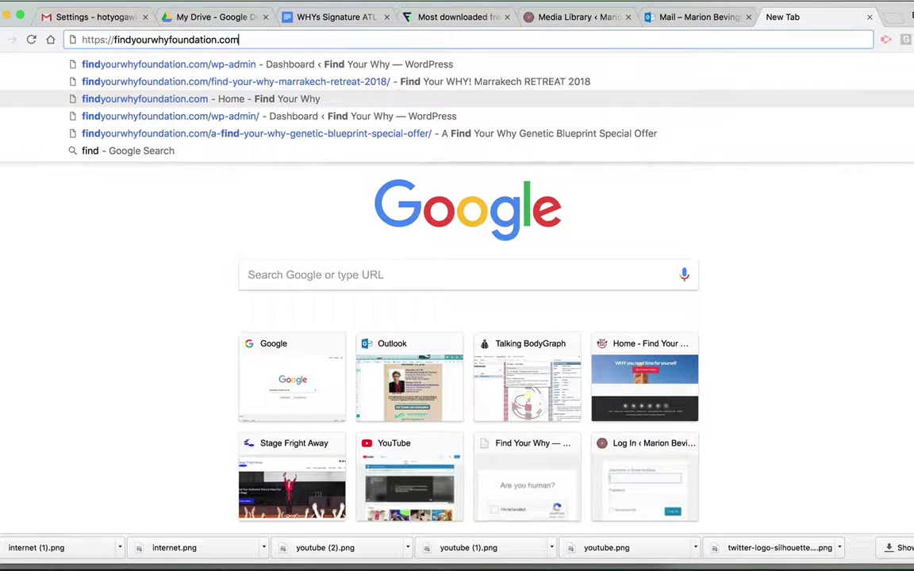
pyautogui.press('Return')
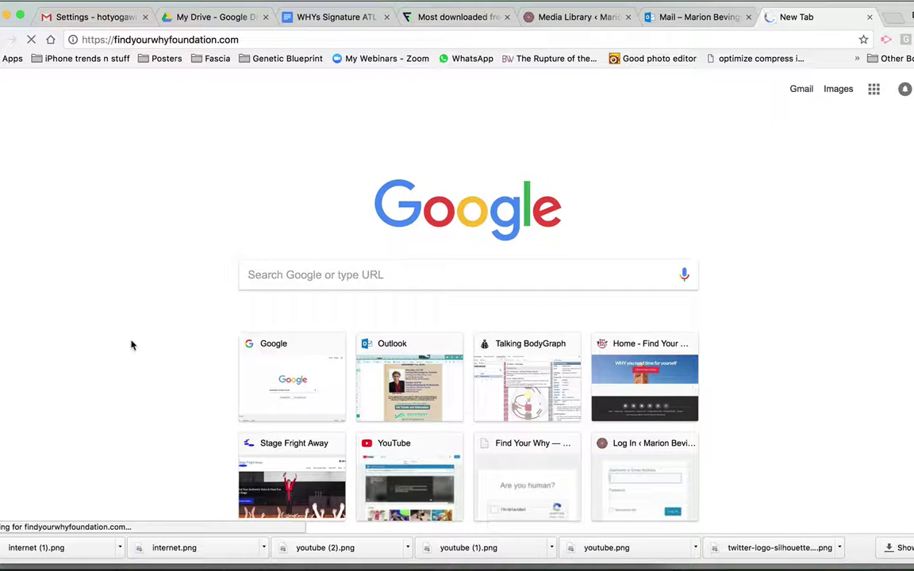
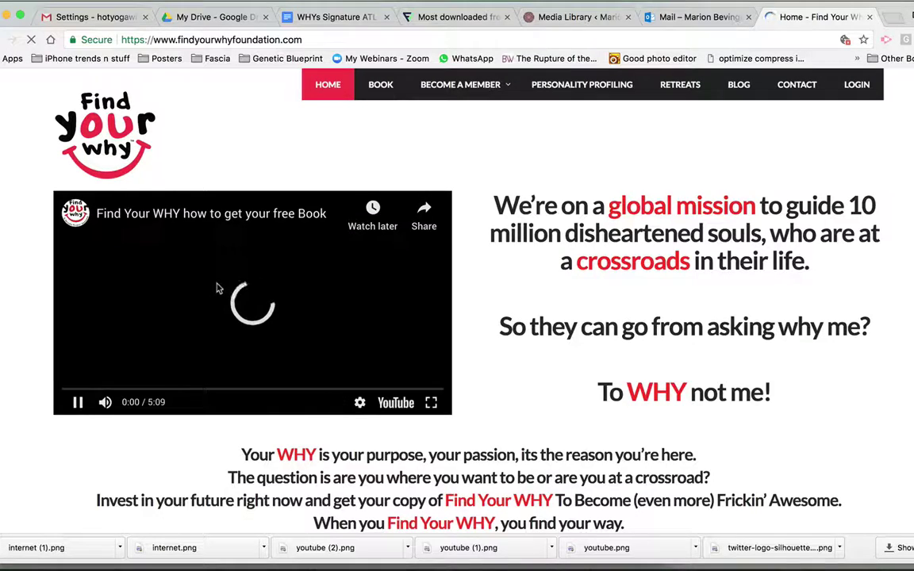
# Pause the homepage video and find the social media links in the website's footer.
pyautogui.click(78, 403)
pyautogui.scroll(-5, 51, 428)
pyautogui.scroll(-15, 50, 431)
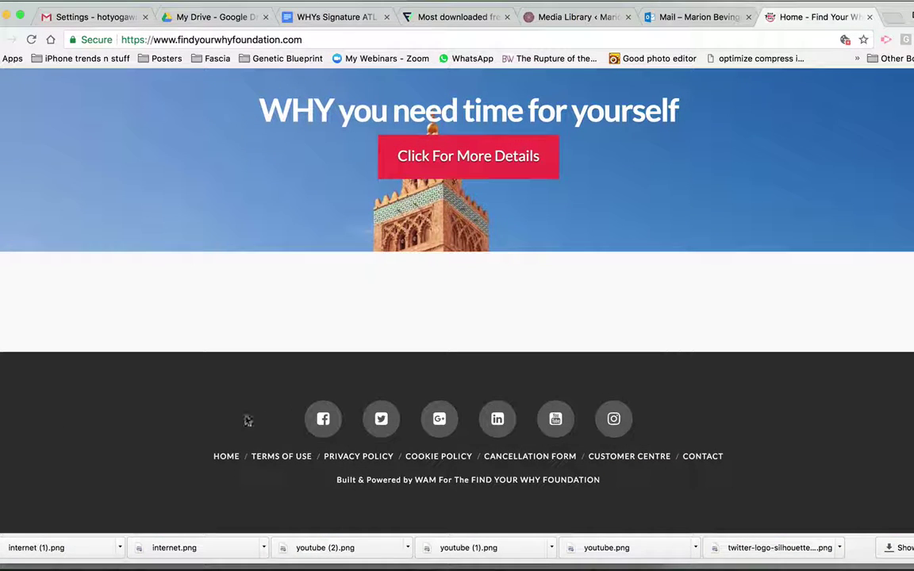
pyautogui.rightClick(327, 427)
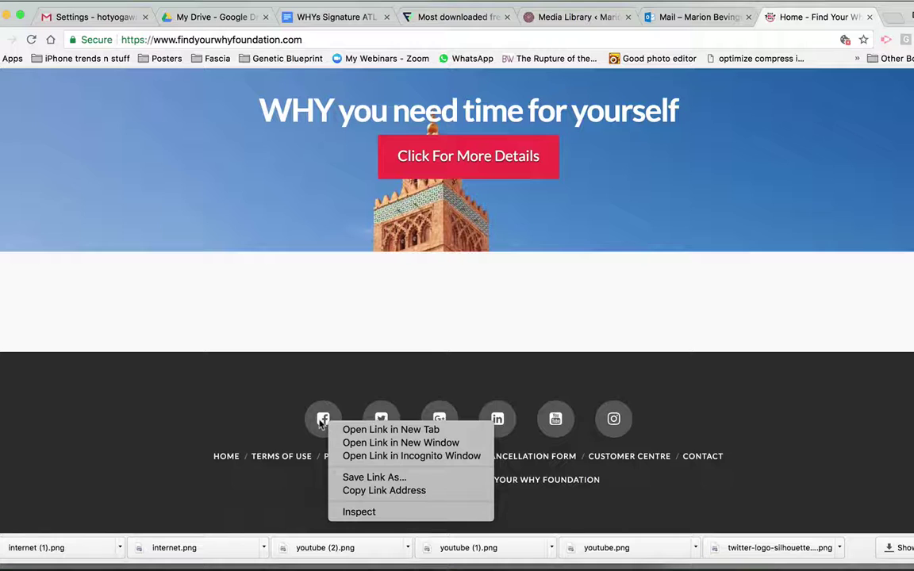
pyautogui.click(370, 492)
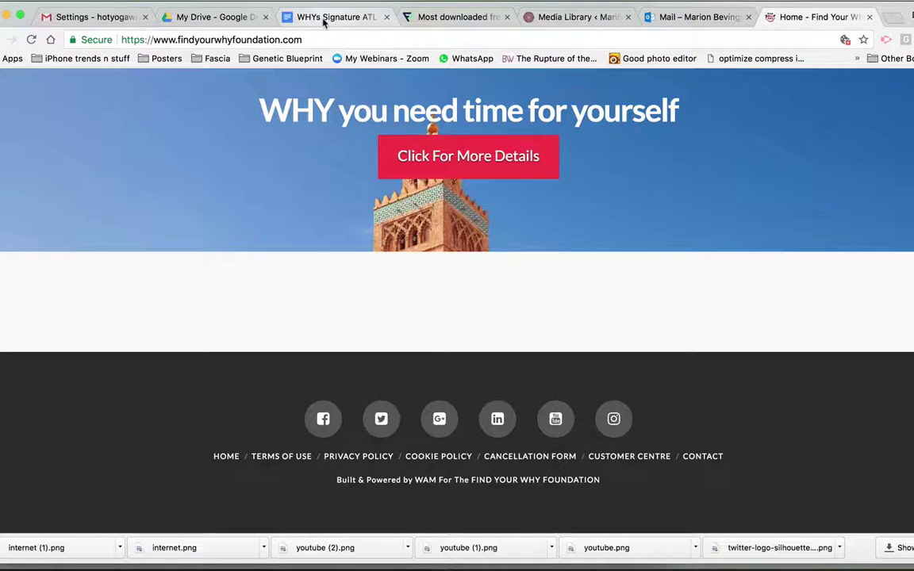
pyautogui.click(101, 17)
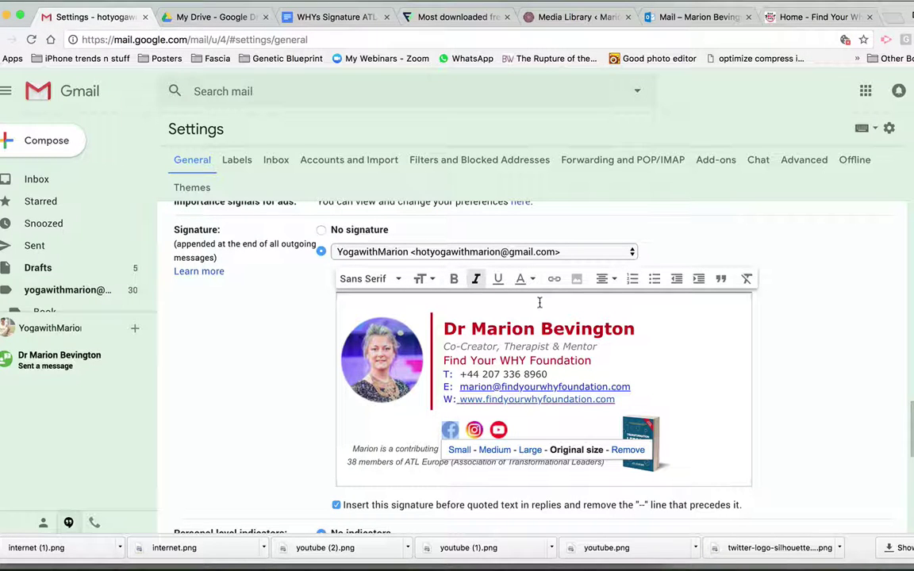
pyautogui.click(554, 279)
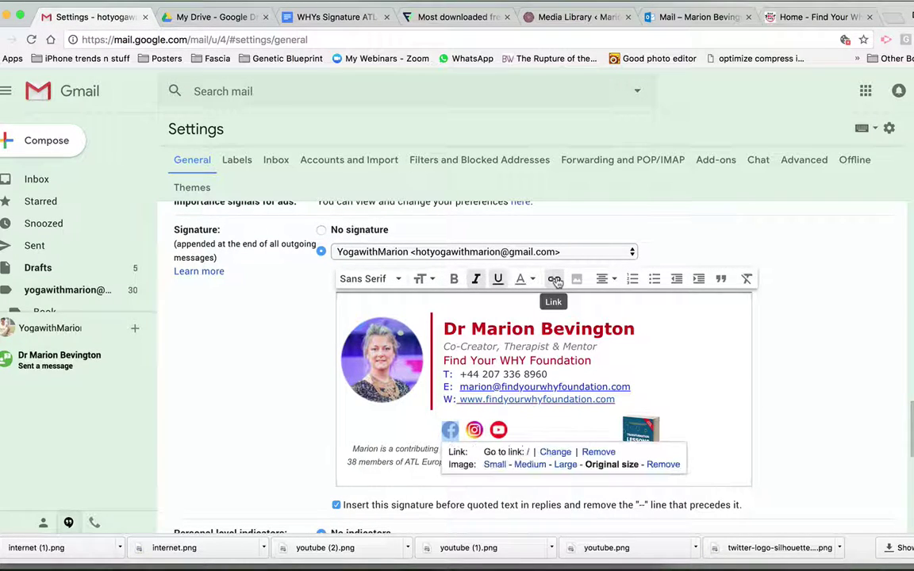
pyautogui.click(555, 452)
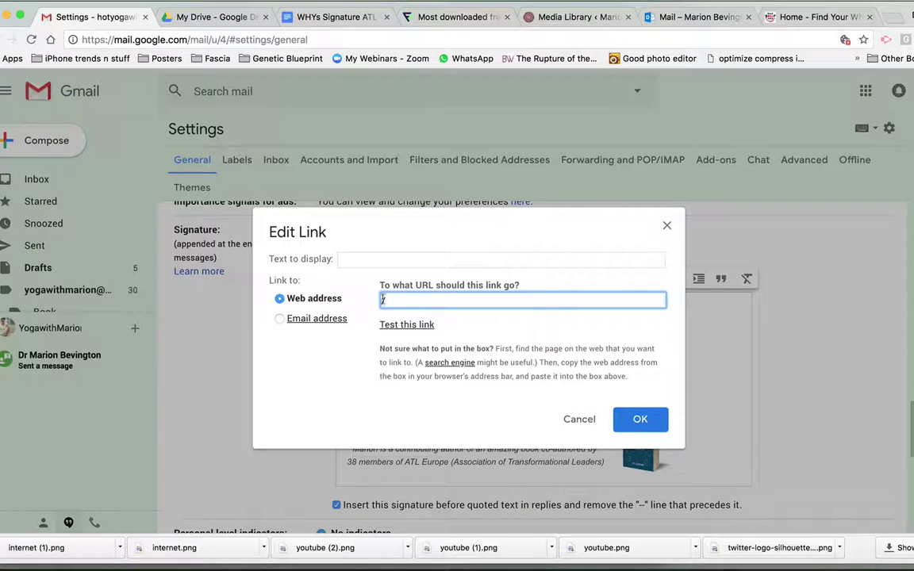
pyautogui.press('BackSpace')
pyautogui.press('super+v')
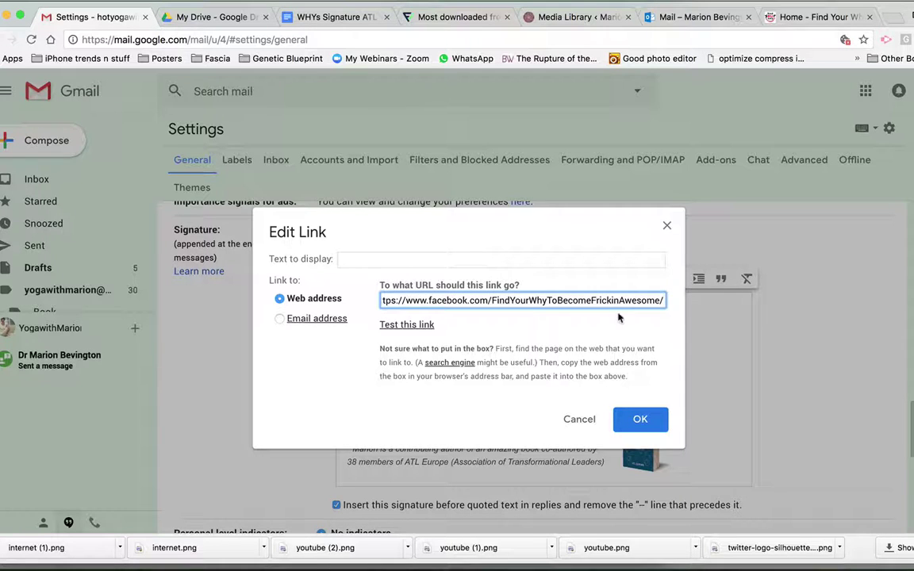
pyautogui.click(641, 420)
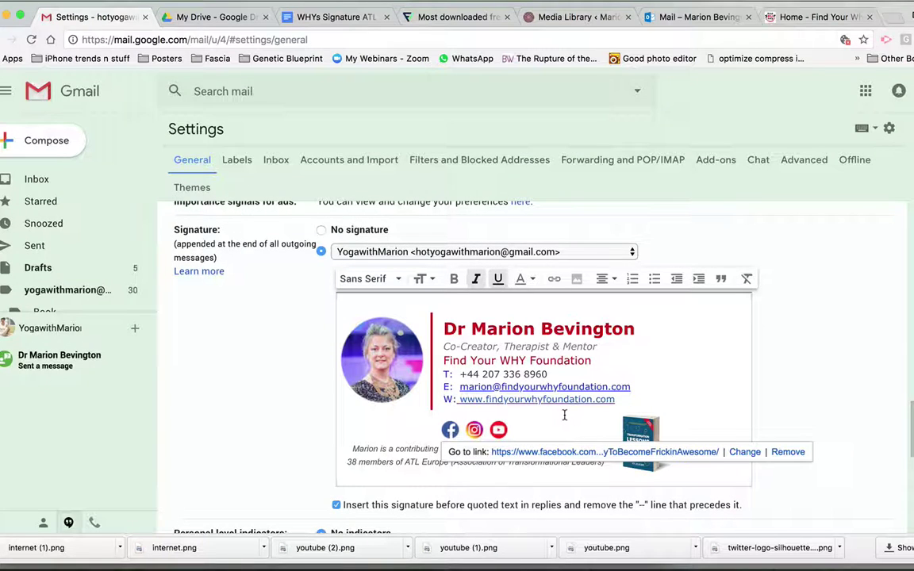
pyautogui.press('Right')
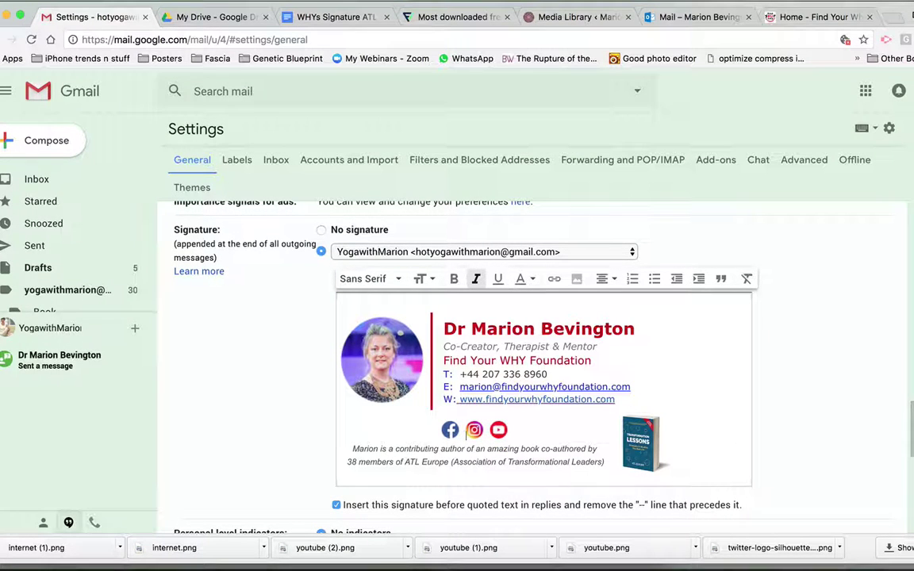
pyautogui.hotkey('shift', 'Right')
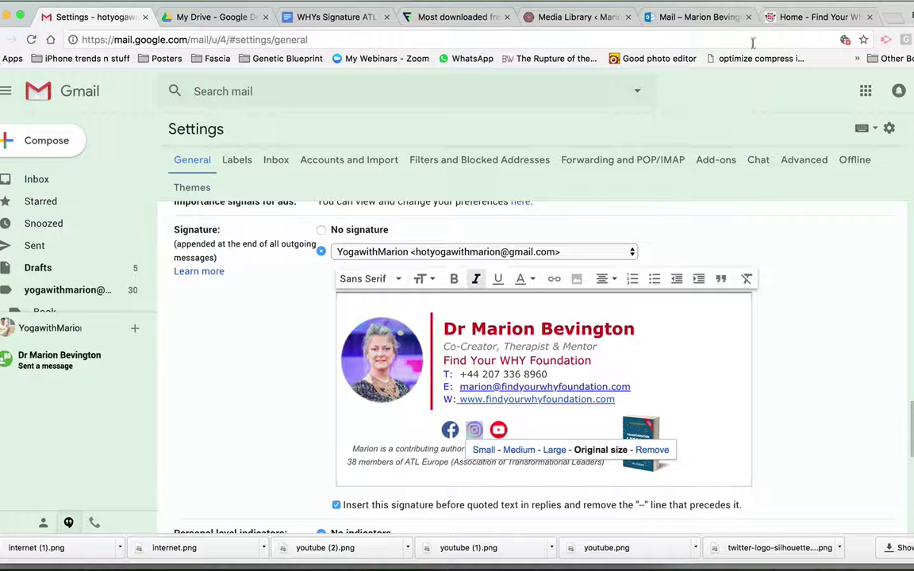
pyautogui.click(823, 17)
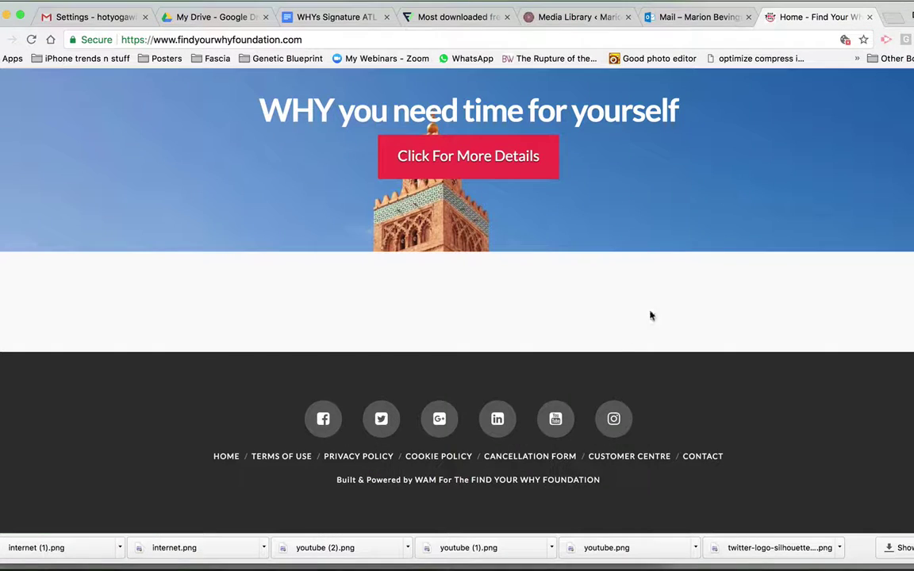
pyautogui.rightClick(613, 428)
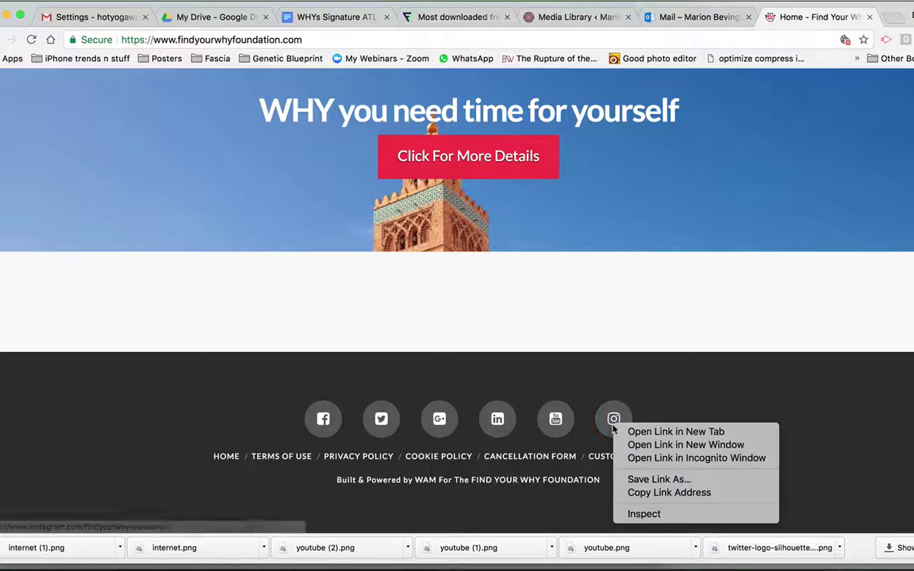
pyautogui.click(648, 493)
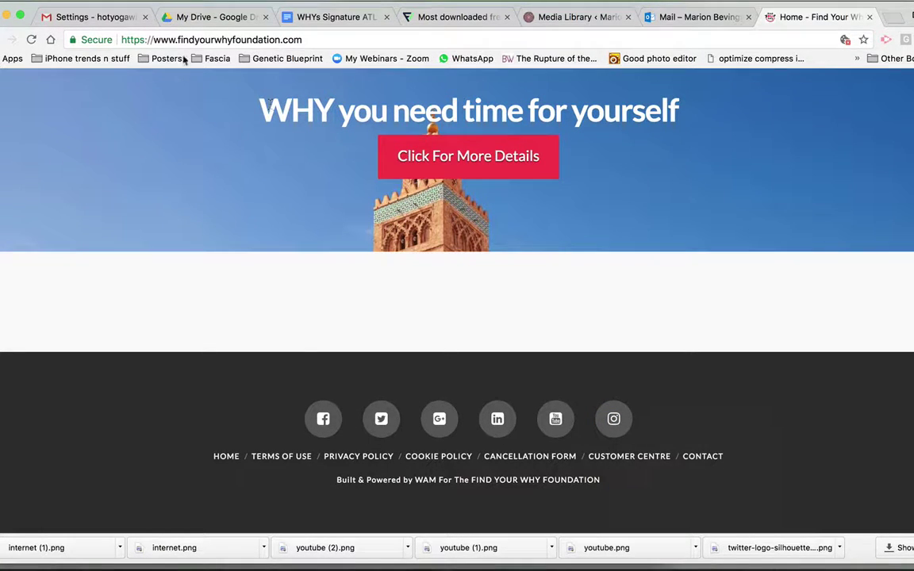
pyautogui.click(100, 18)
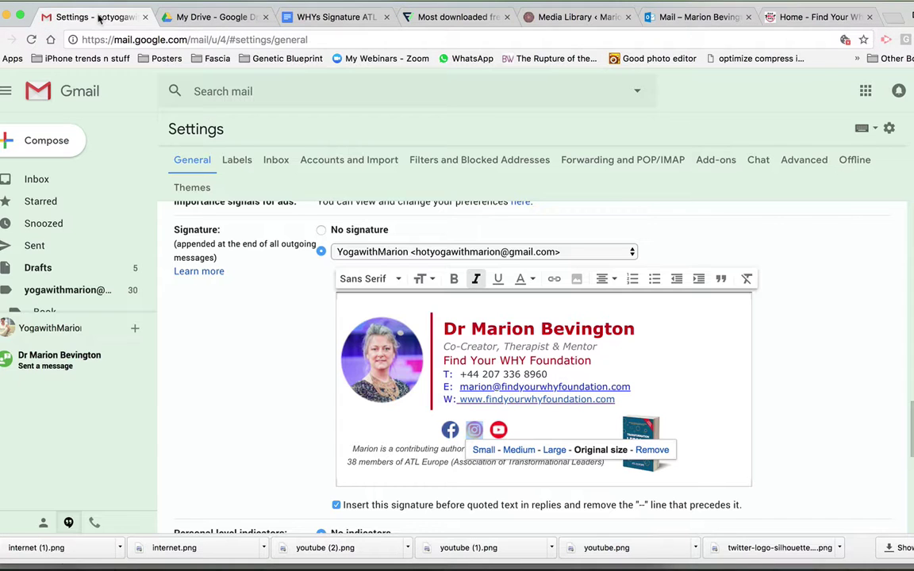
pyautogui.click(554, 280)
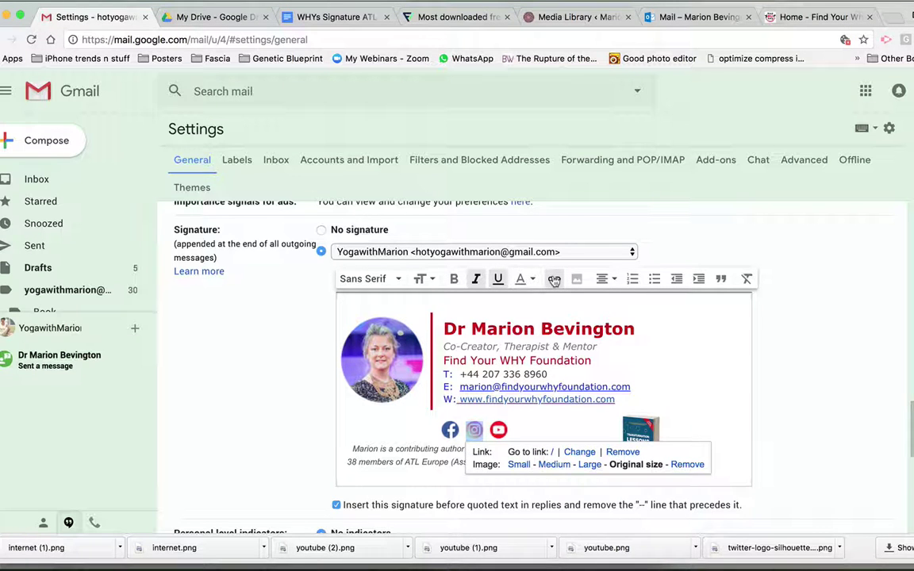
pyautogui.click(579, 452)
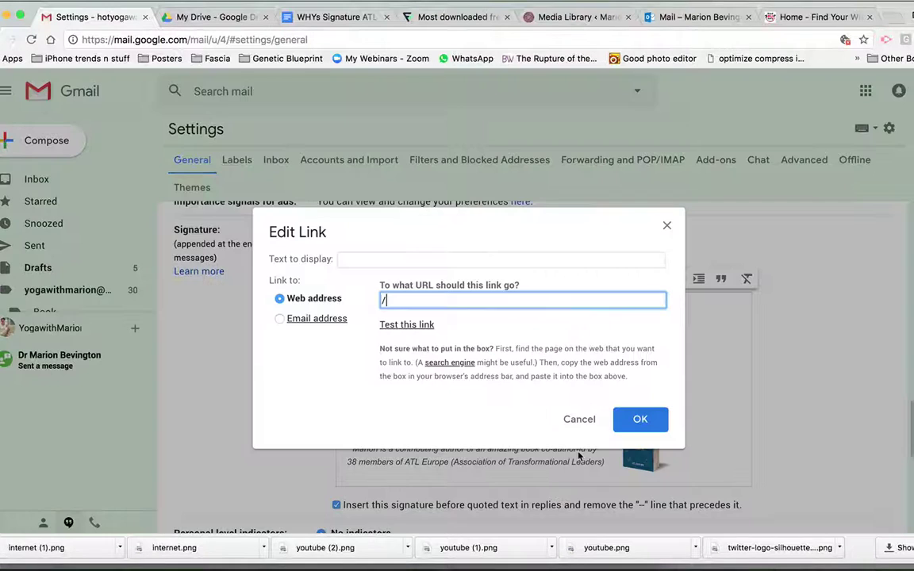
pyautogui.press('BackSpace')
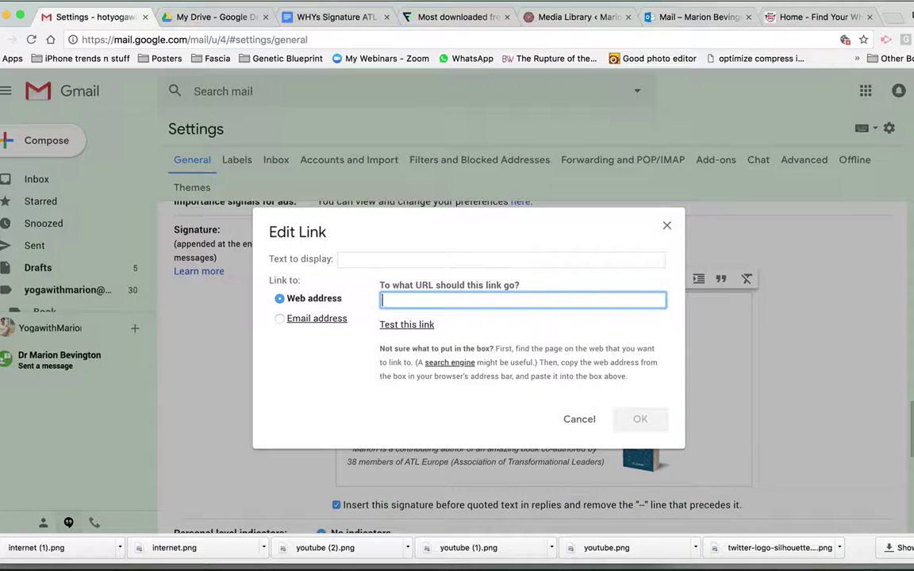
pyautogui.press('super+v')
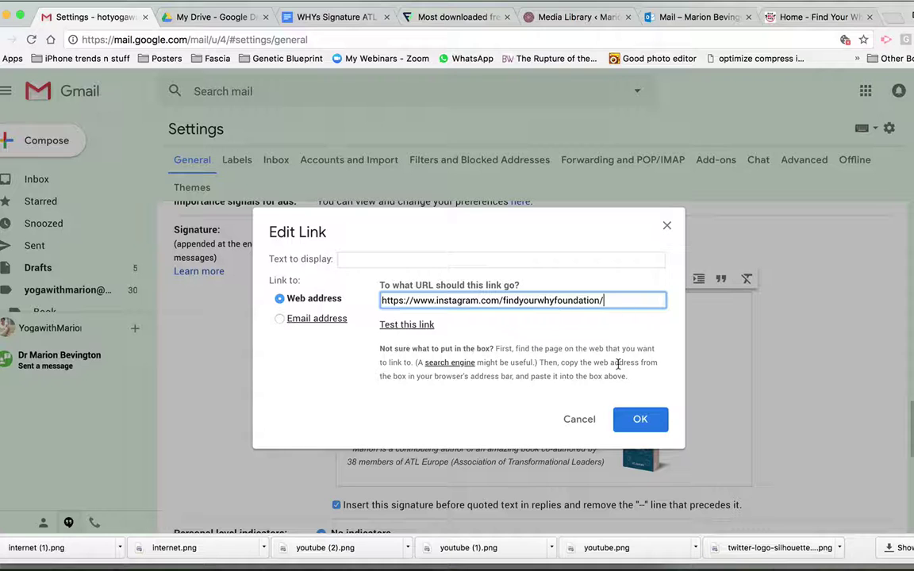
pyautogui.click(640, 420)
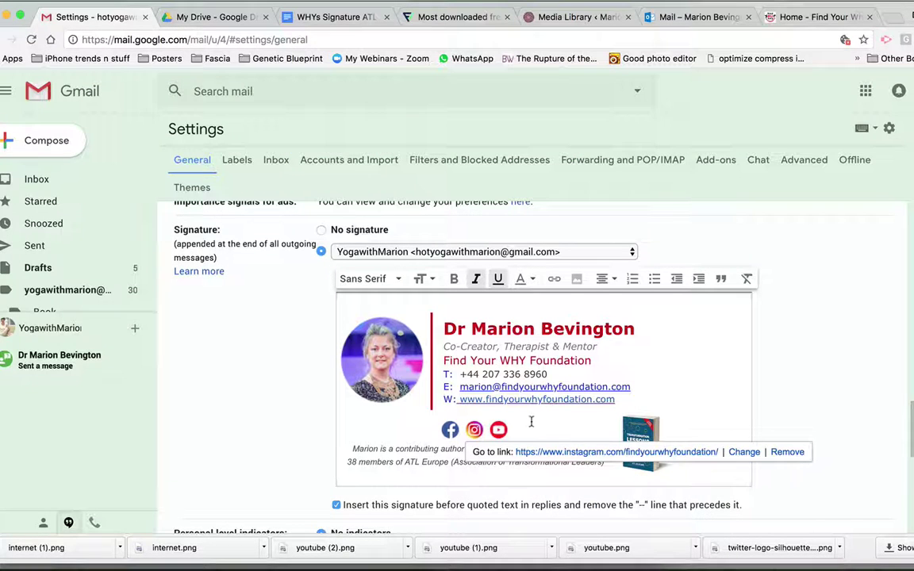
# Link the signature's YouTube icon to the Find Your Why channel address, opened from the website footer, and save the Gmail settings.
pyautogui.hotkey('shift', 'Right')
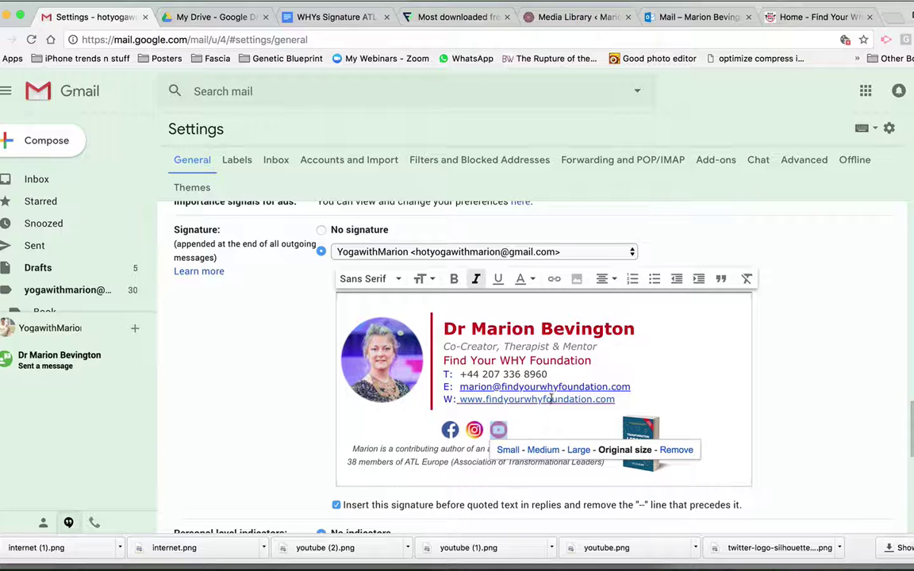
pyautogui.click(554, 281)
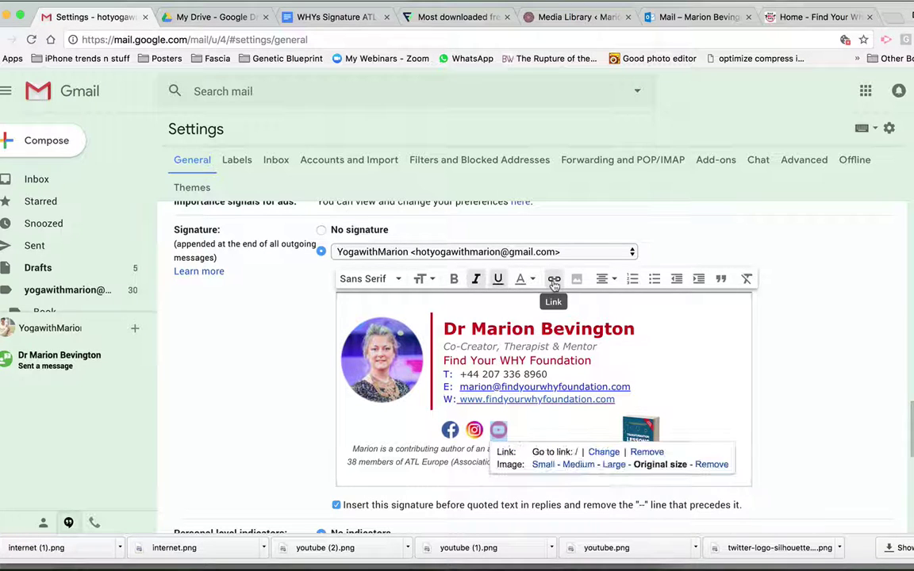
pyautogui.click(604, 452)
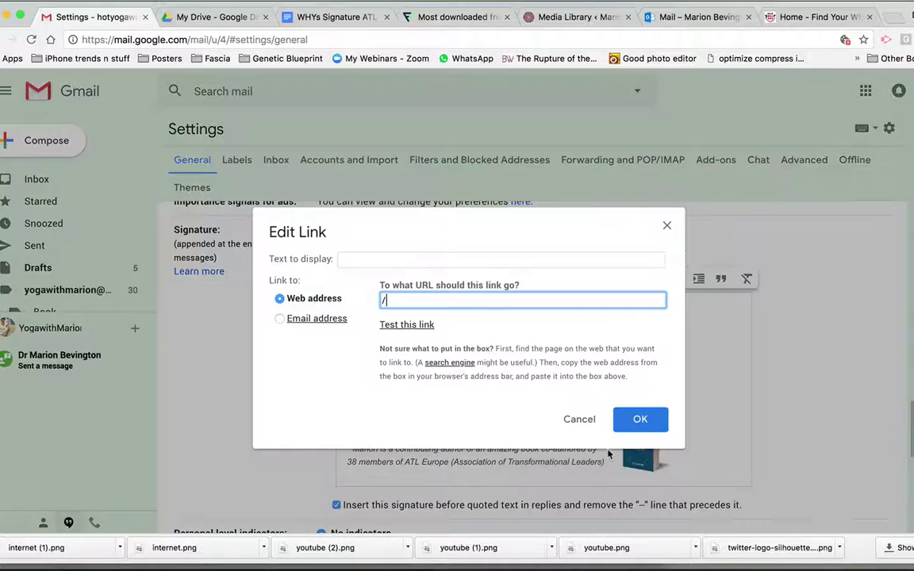
pyautogui.press('BackSpace')
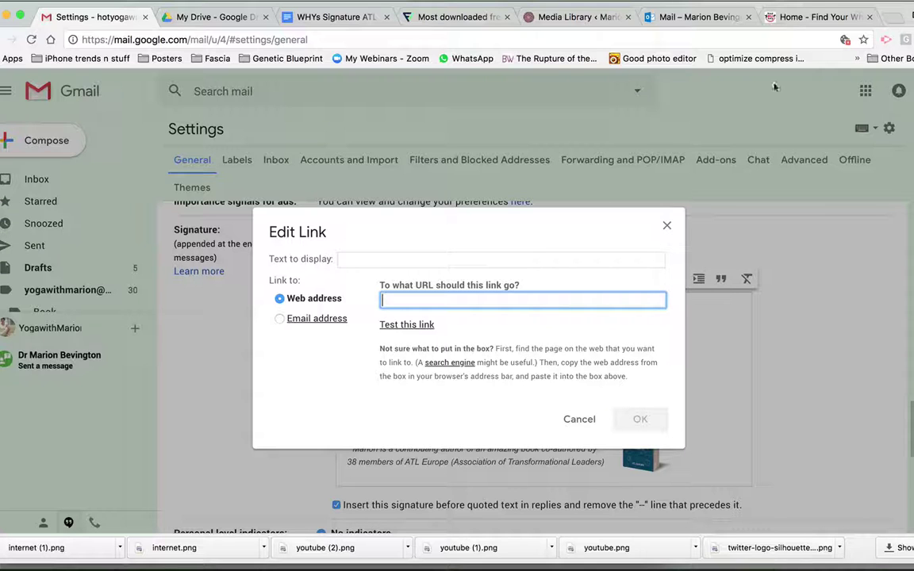
pyautogui.click(809, 16)
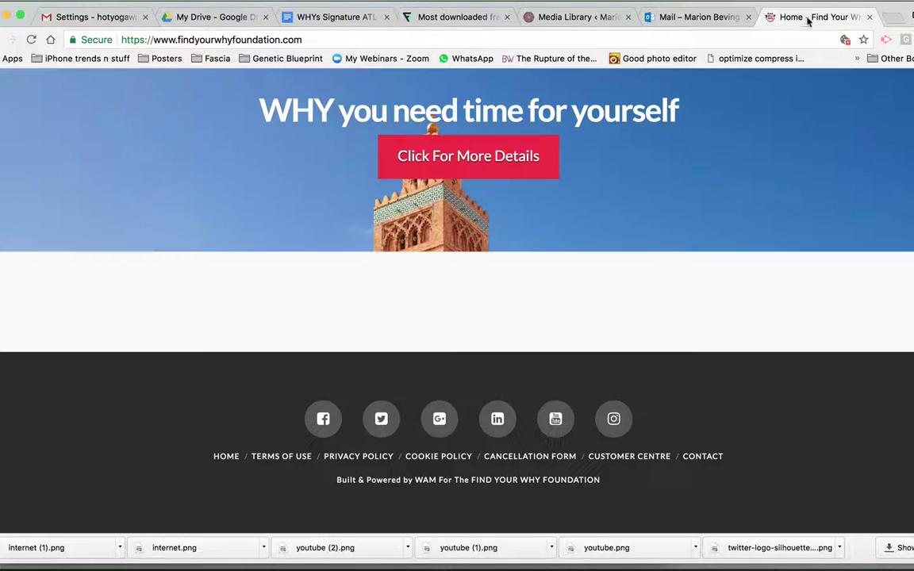
pyautogui.click(545, 419)
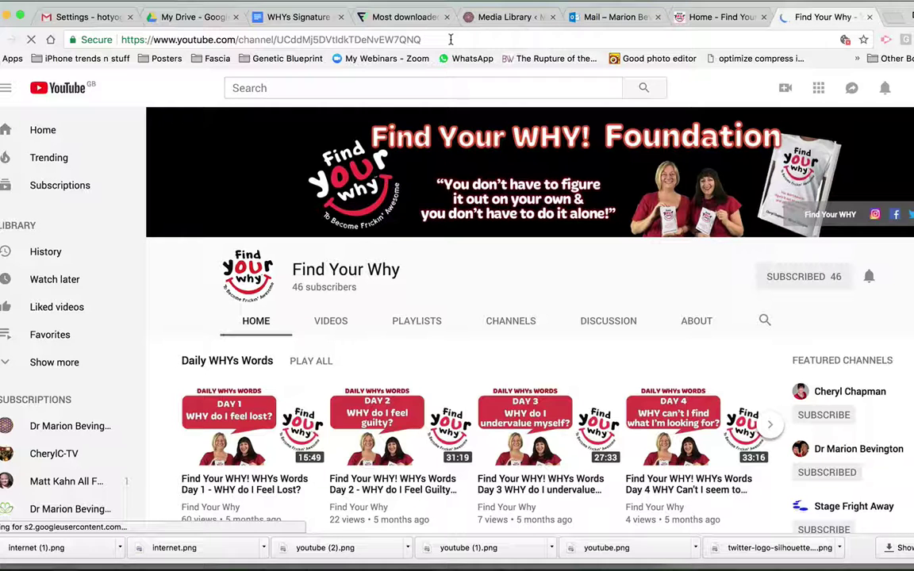
pyautogui.click(450, 39)
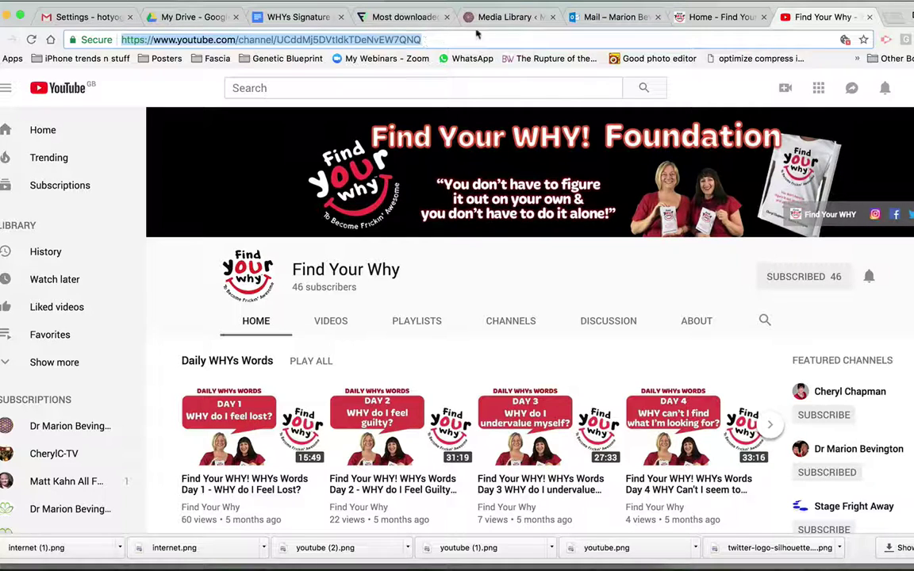
pyautogui.click(87, 17)
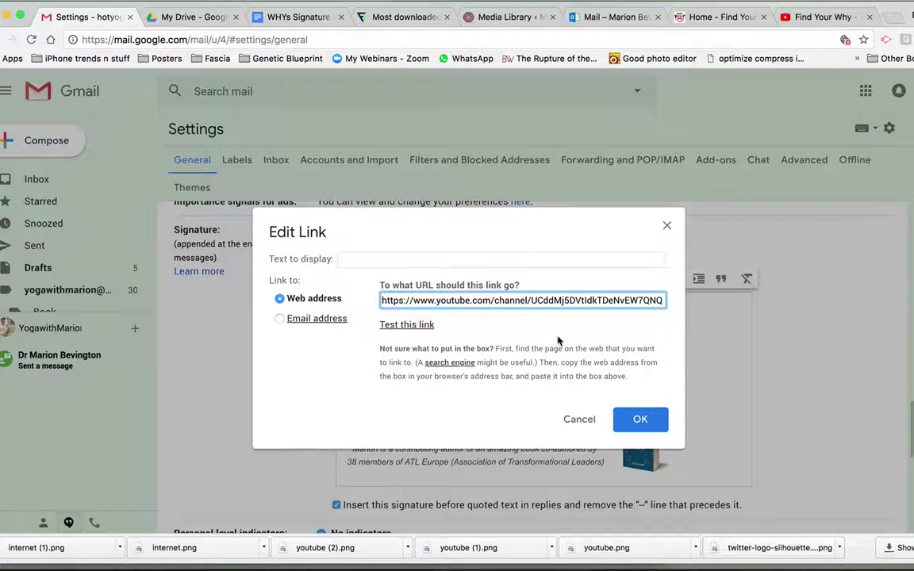
pyautogui.click(639, 420)
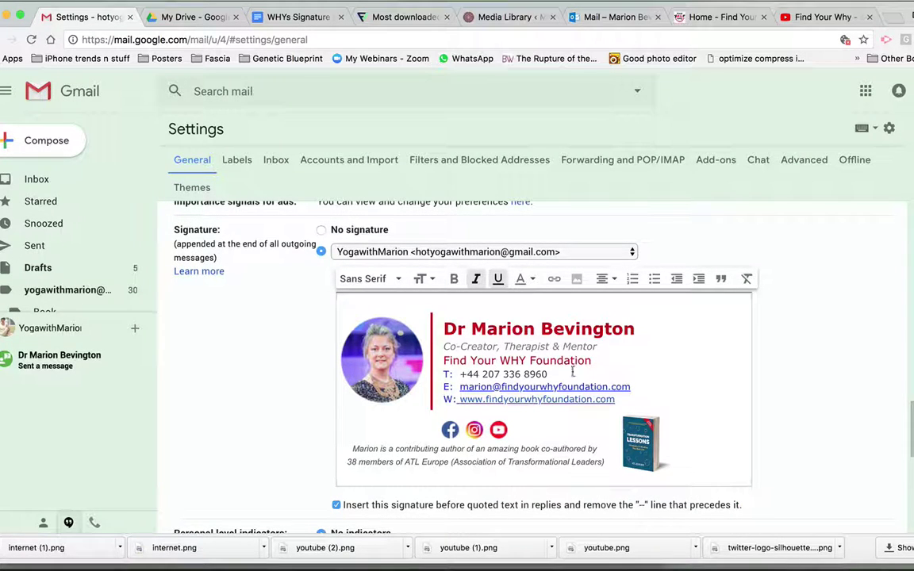
pyautogui.scroll(-10, 321, 402)
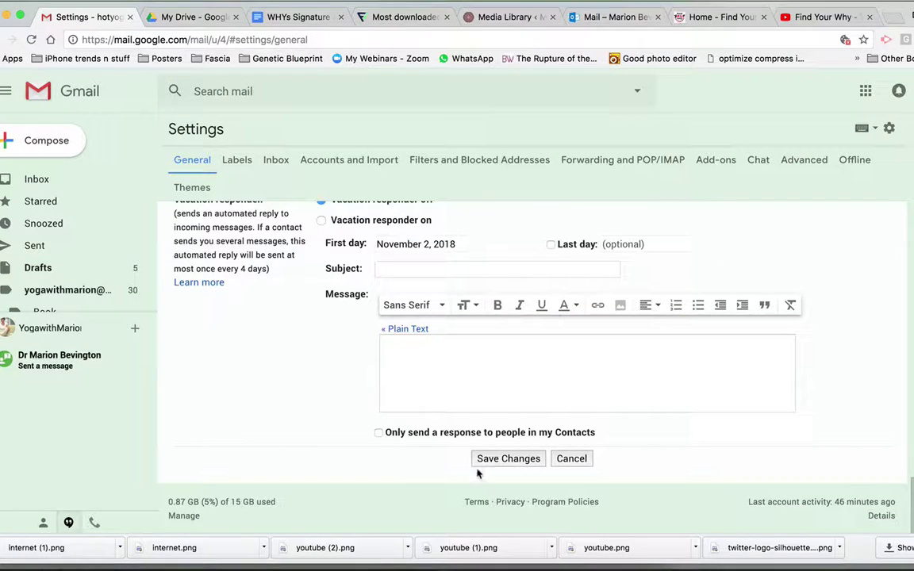
pyautogui.click(489, 460)
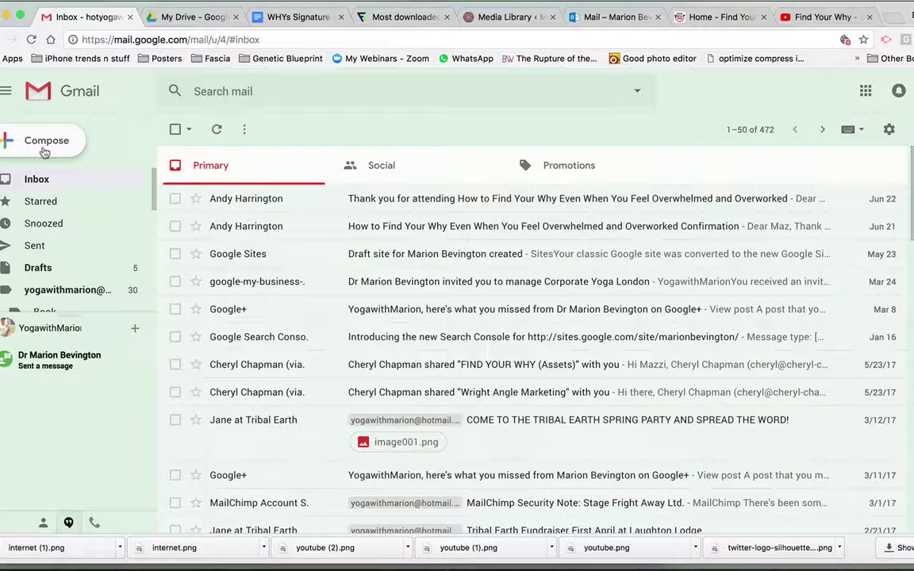
# Compose and send an email to the suggested own address with the subject "test this signature..." and the message "yay".
pyautogui.click(45, 151)
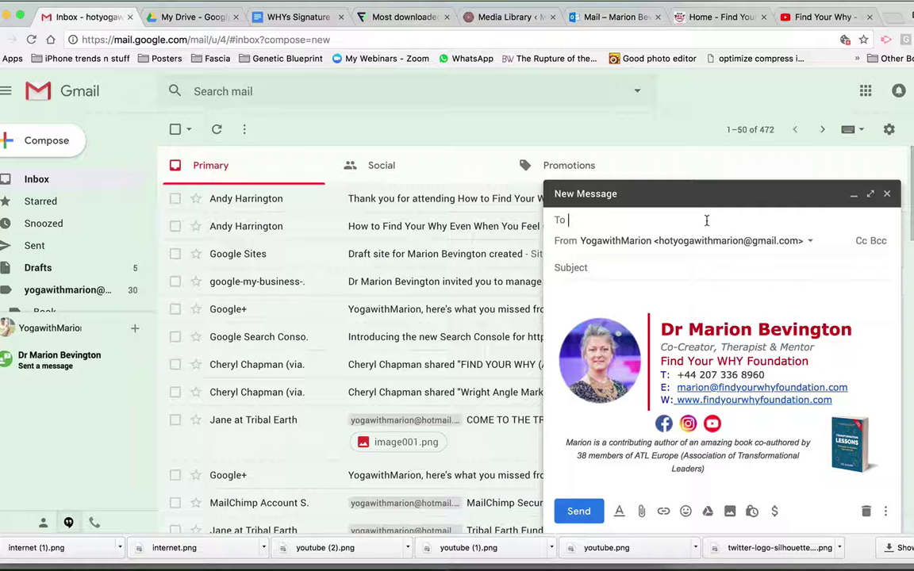
pyautogui.write('m')
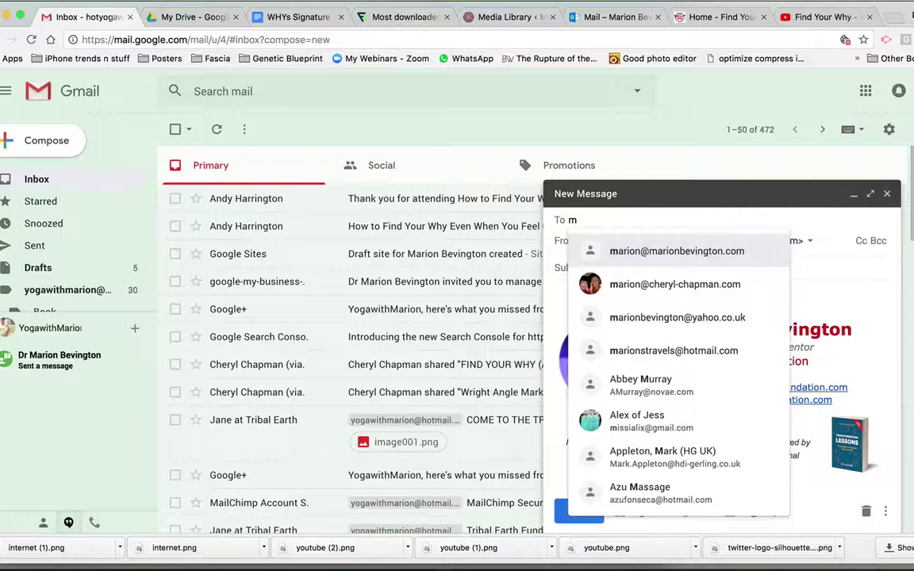
pyautogui.click(663, 252)
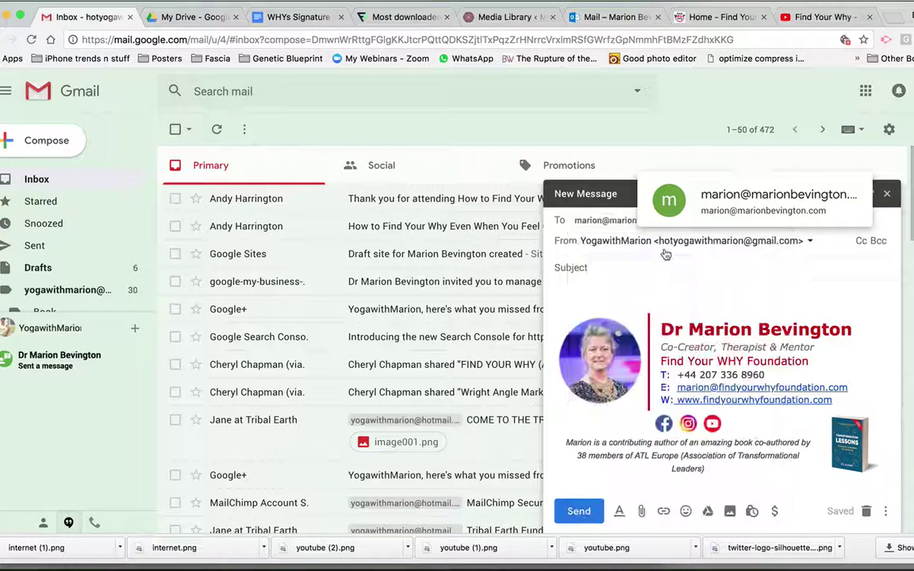
pyautogui.write('test this')
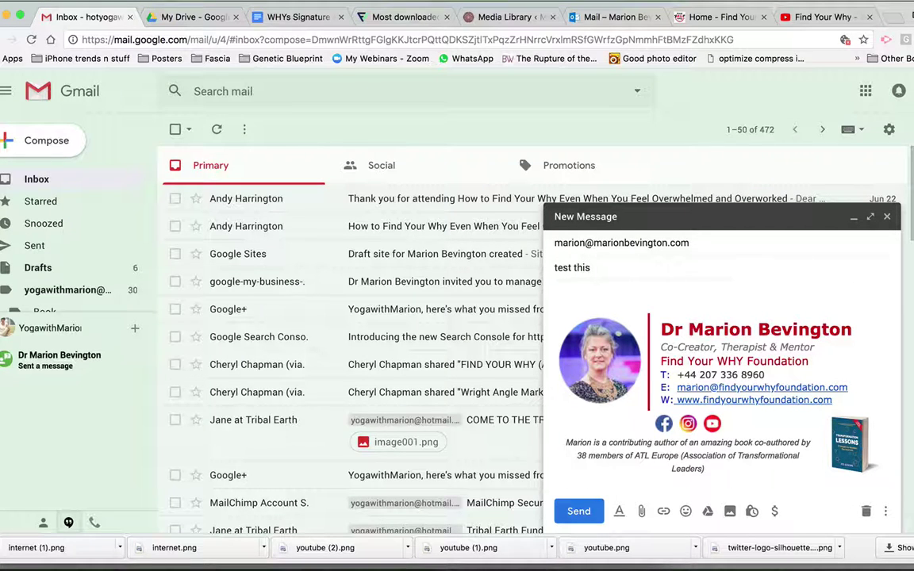
pyautogui.write(' signature...')
pyautogui.click(628, 286)
pyautogui.write('ya')
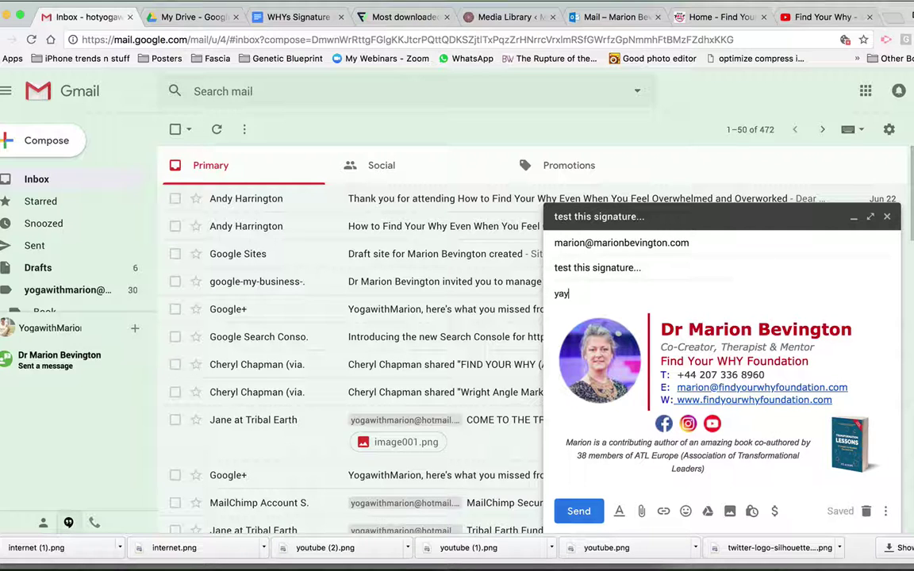
pyautogui.write('y')
pyautogui.click(580, 512)
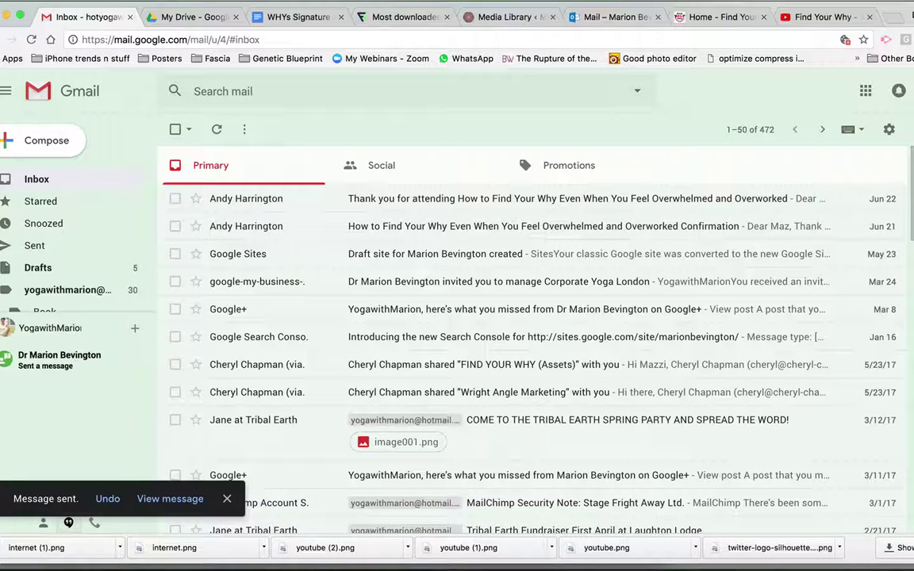
# Switch to the default Gmail account that received the test message, refresh its inbox and open the email "test this signature...".
pyautogui.click(898, 91)
pyautogui.scroll(-1, 778, 324)
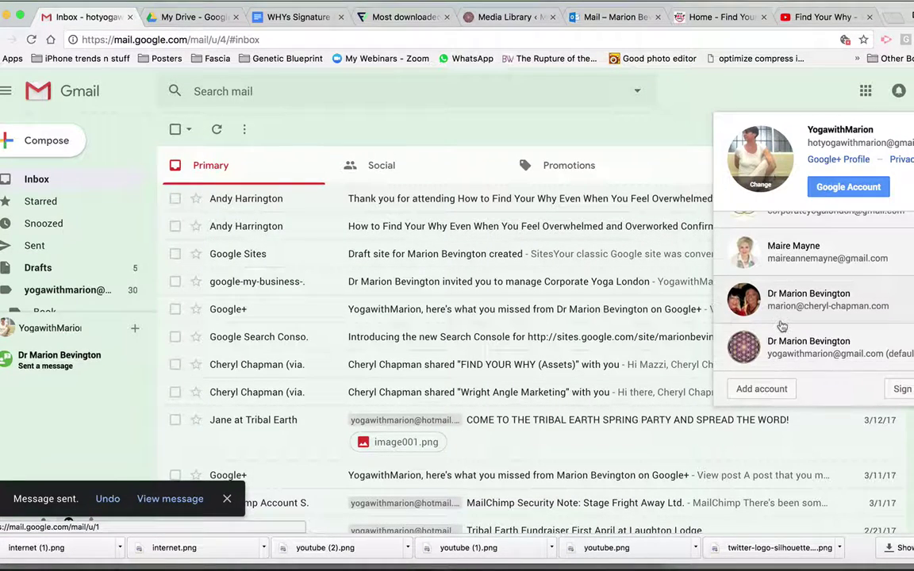
pyautogui.click(782, 348)
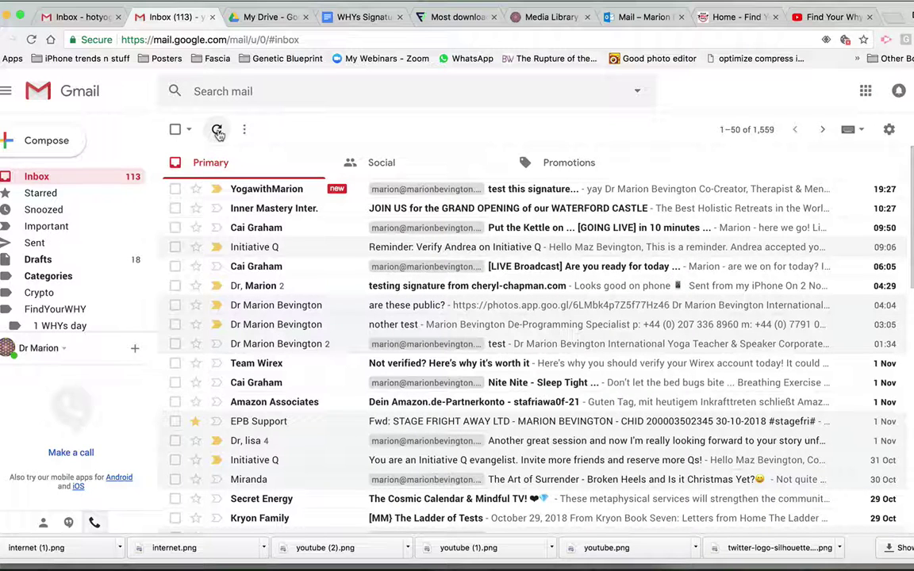
pyautogui.click(218, 132)
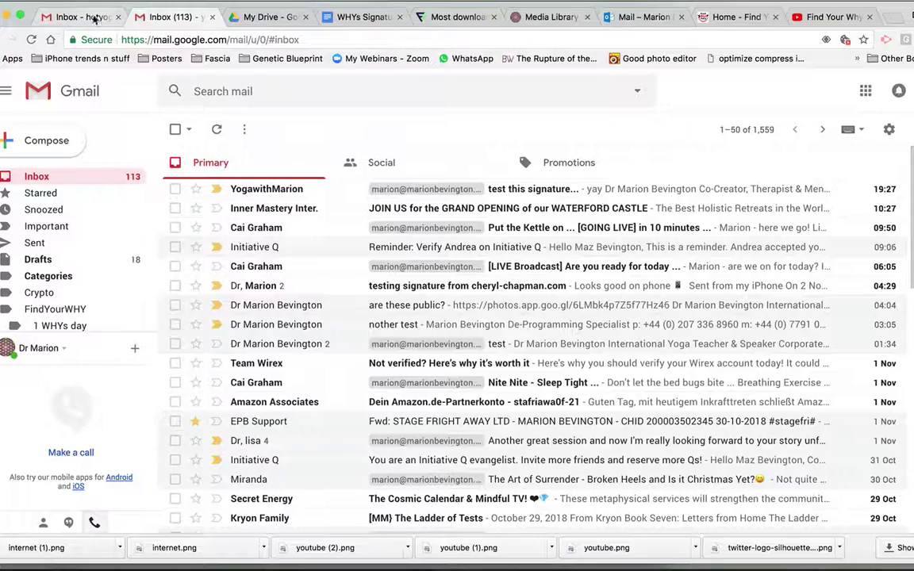
pyautogui.click(94, 18)
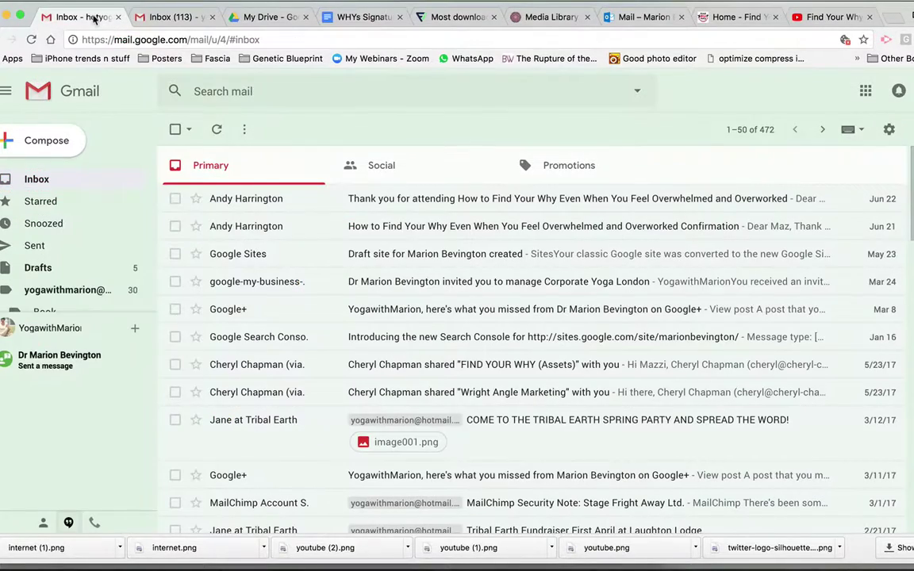
pyautogui.click(166, 19)
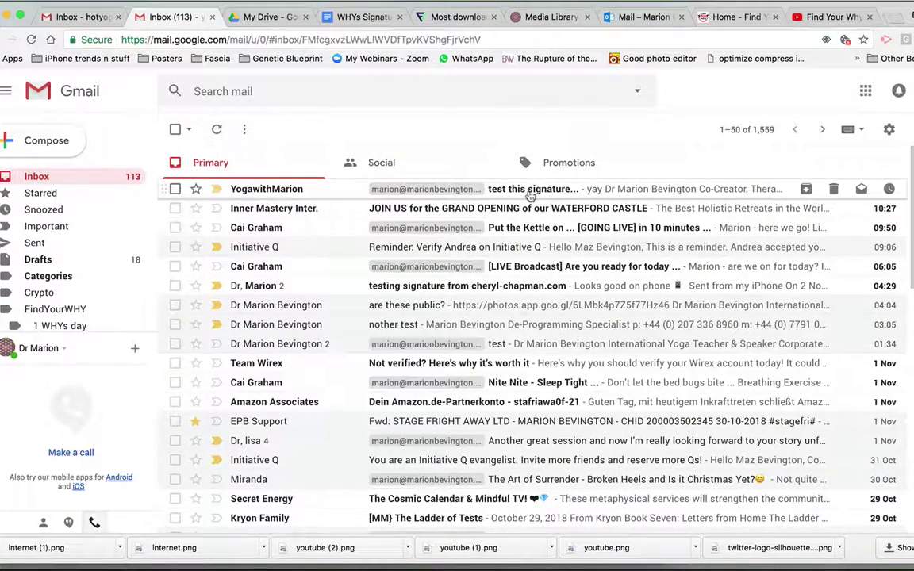
pyautogui.click(531, 190)
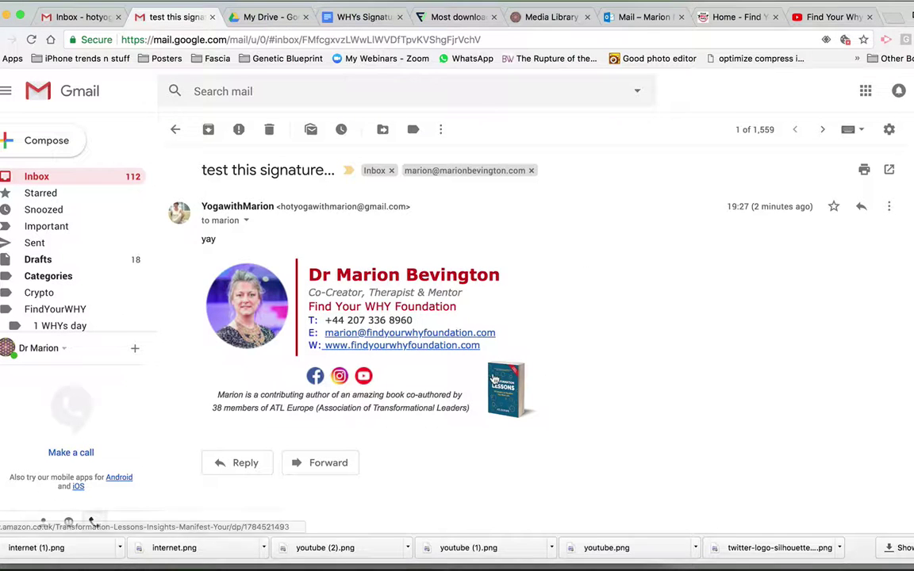
# Test the links on the received signature's portrait photo and book cover, pausing the website's video and returning to the email.
pyautogui.click(248, 329)
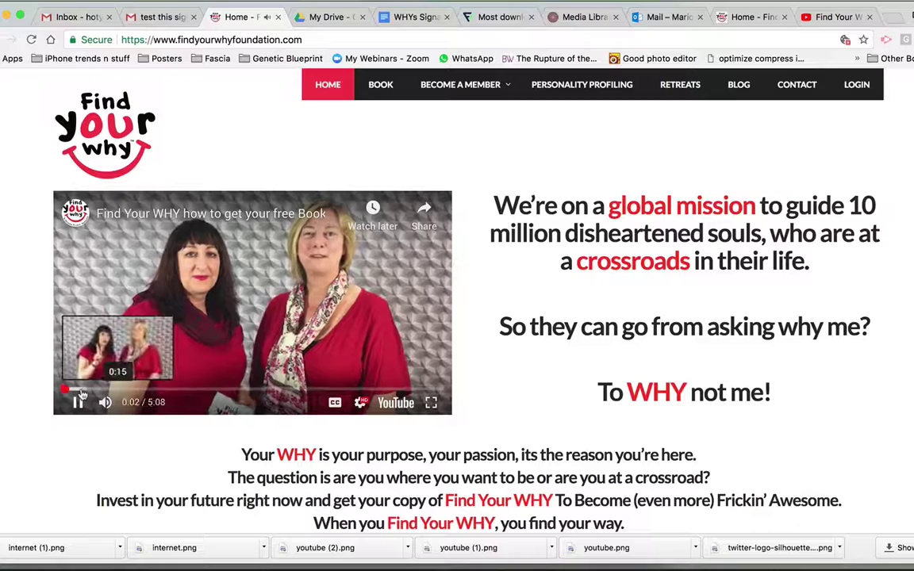
pyautogui.click(81, 390)
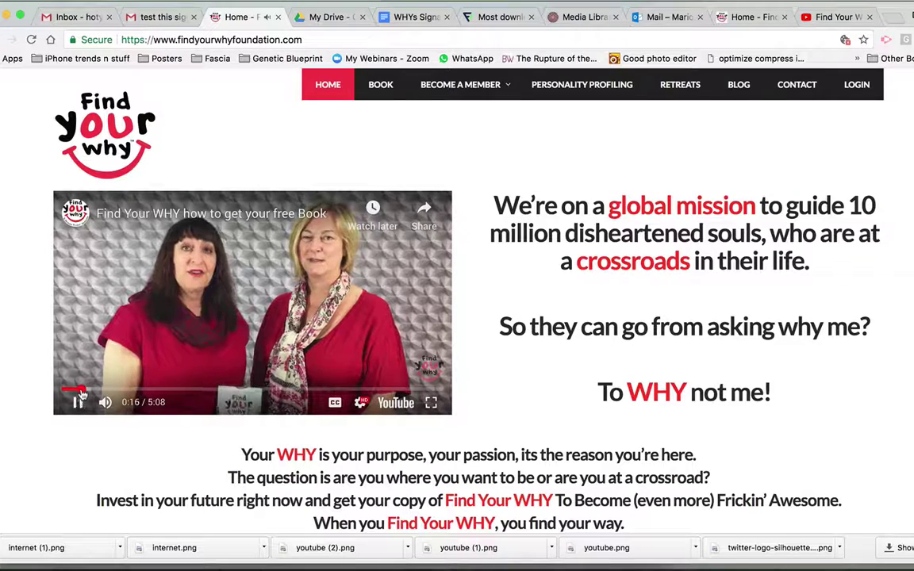
pyautogui.click(78, 401)
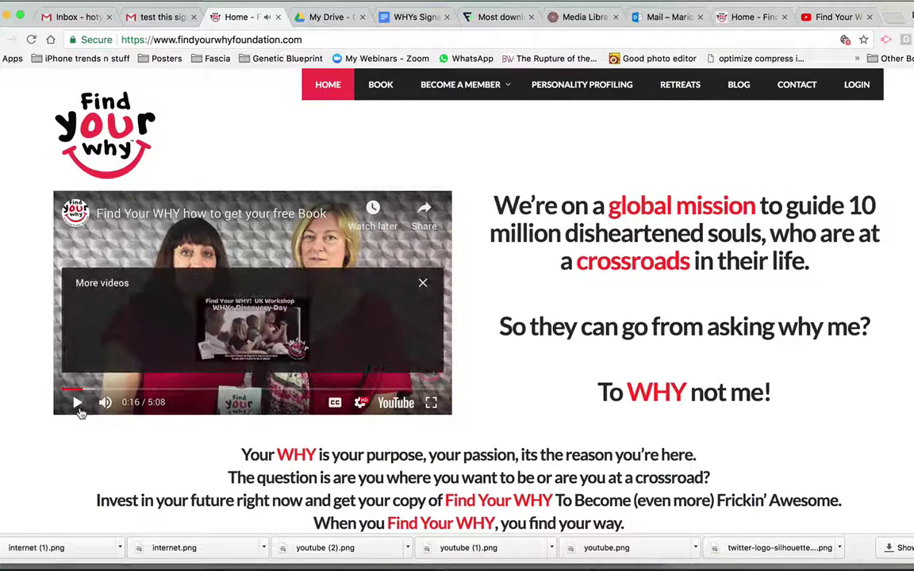
pyautogui.click(162, 19)
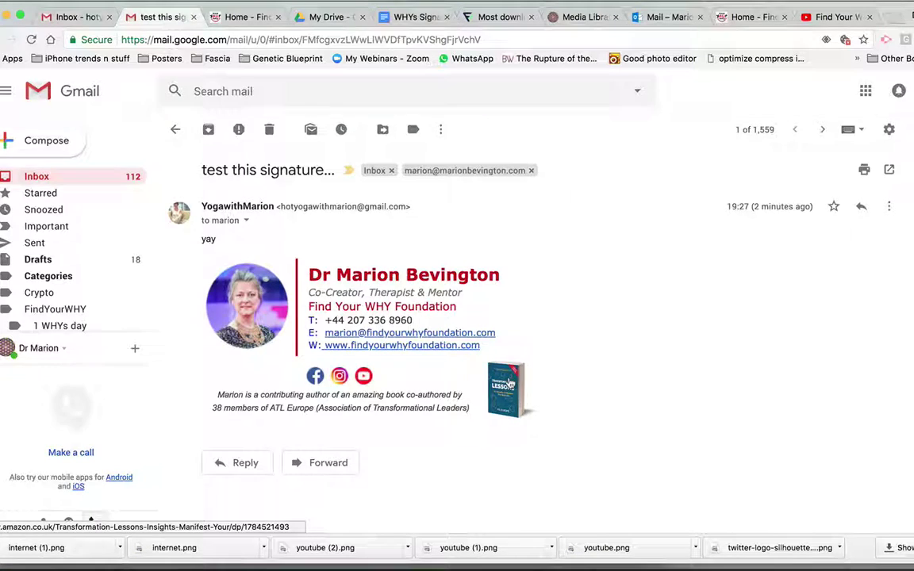
pyautogui.click(509, 382)
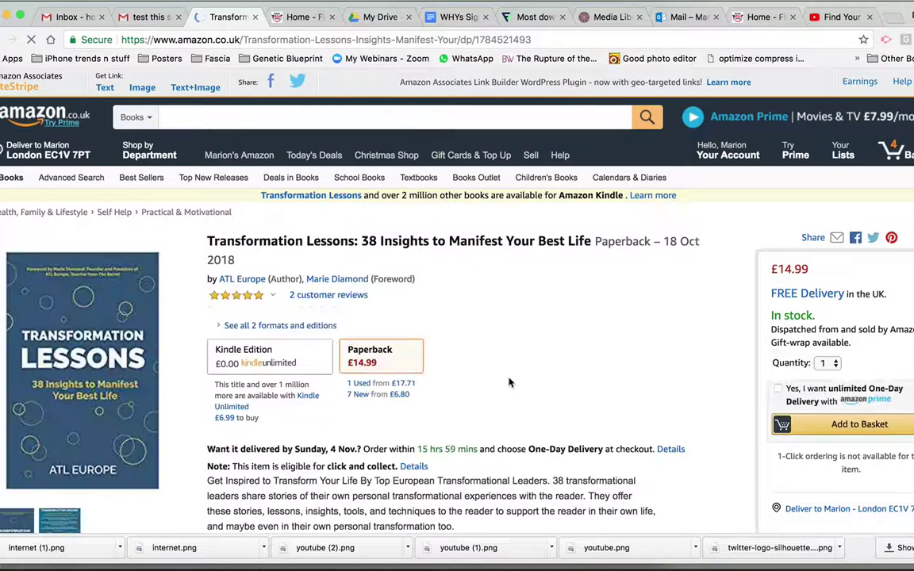
pyautogui.click(151, 18)
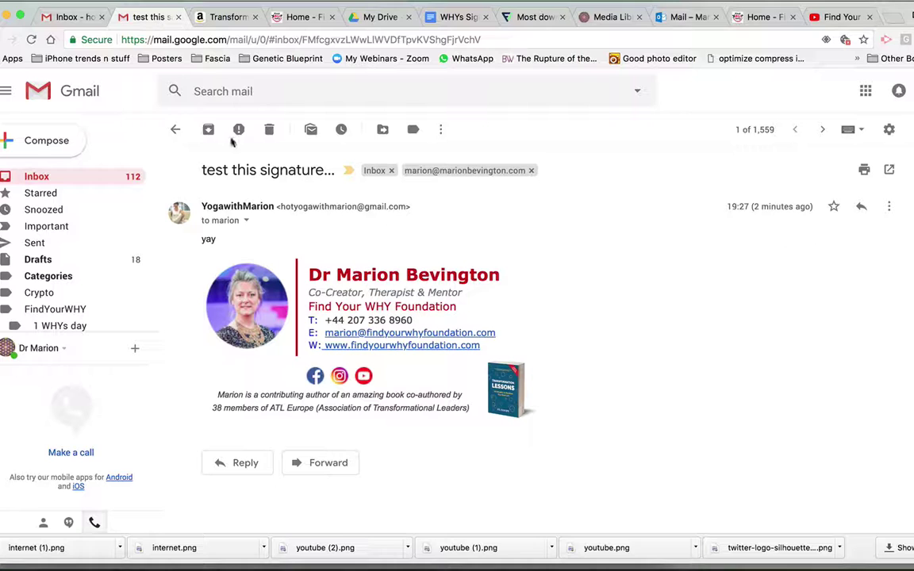
# Test the YouTube, Instagram and Facebook icon links in the received signature, returning to the email after each one.
pyautogui.click(362, 378)
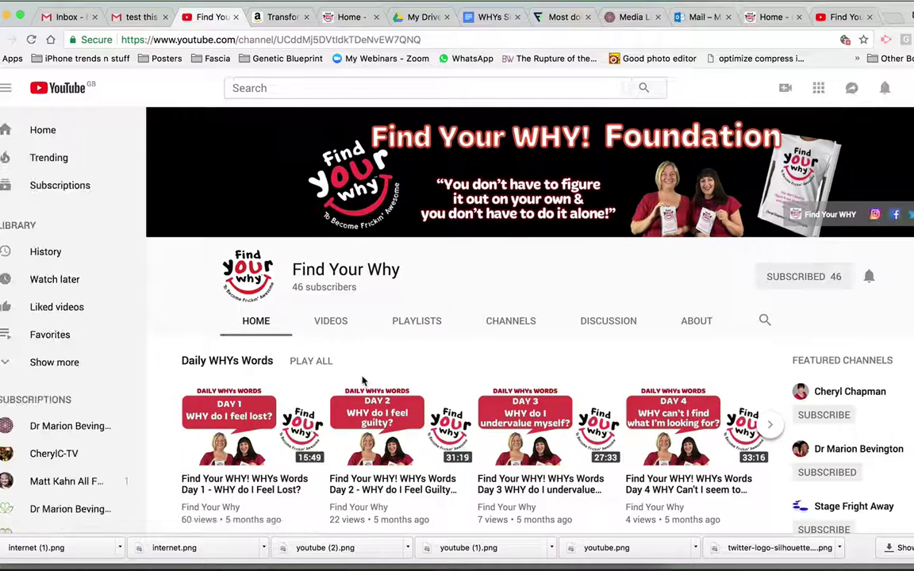
pyautogui.click(132, 19)
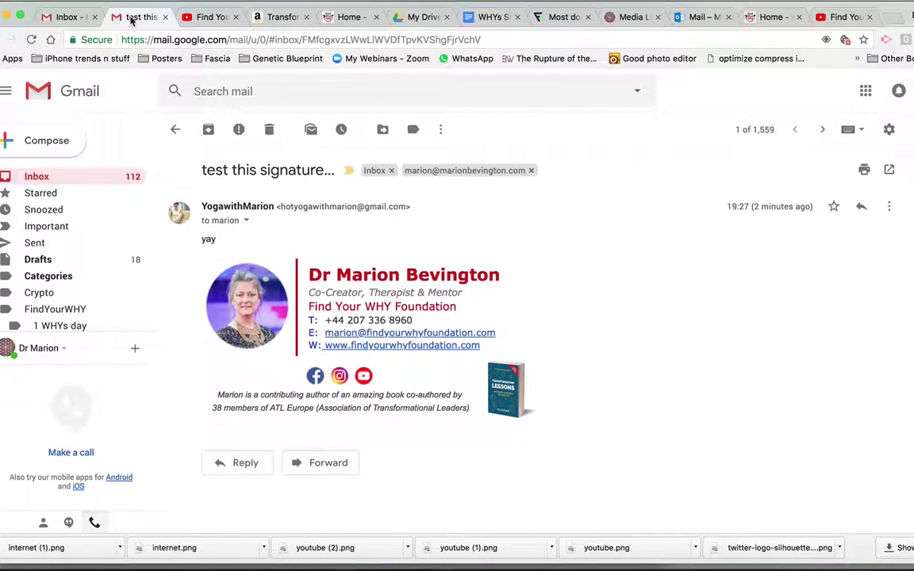
pyautogui.click(339, 378)
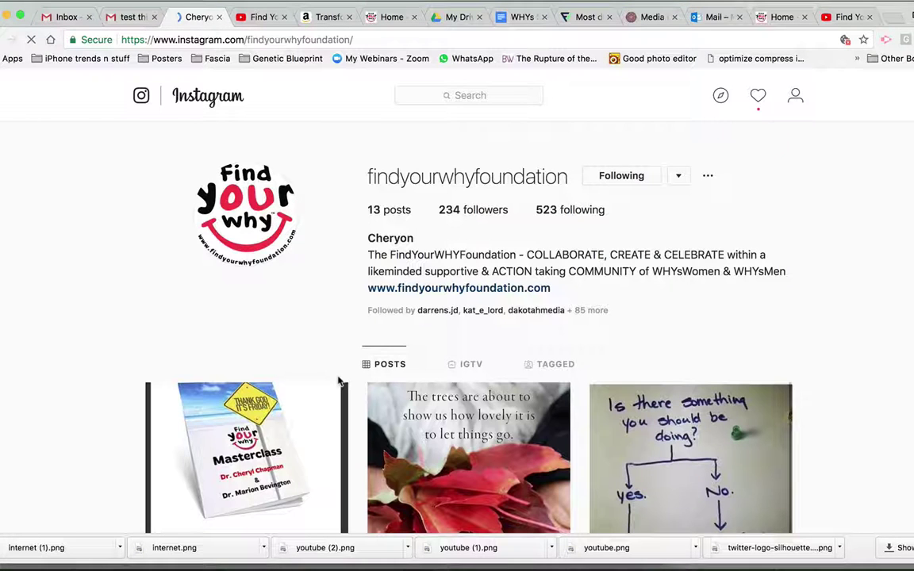
pyautogui.click(133, 17)
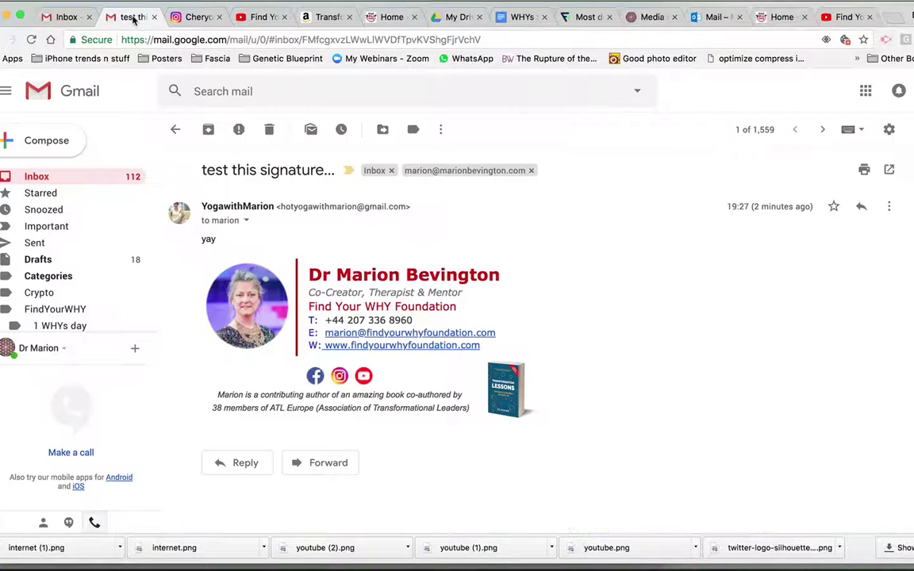
pyautogui.click(316, 376)
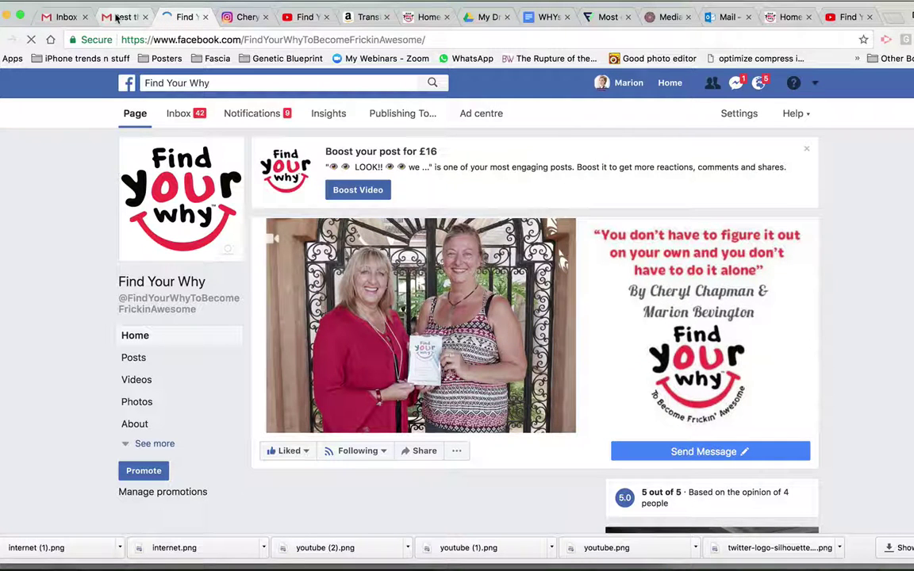
pyautogui.click(117, 17)
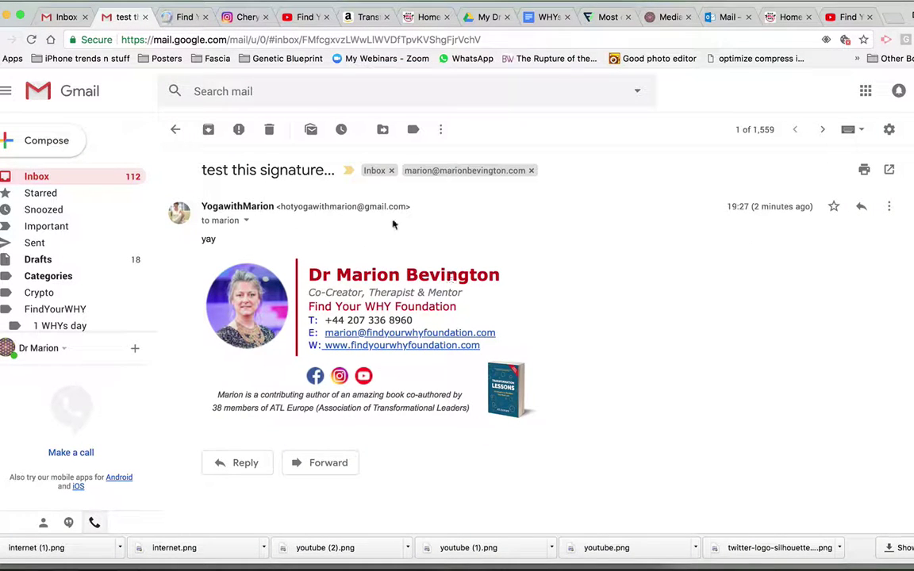
# Open the general settings of the sending Gmail account and review the signature section.
pyautogui.click(67, 16)
pyautogui.click(888, 130)
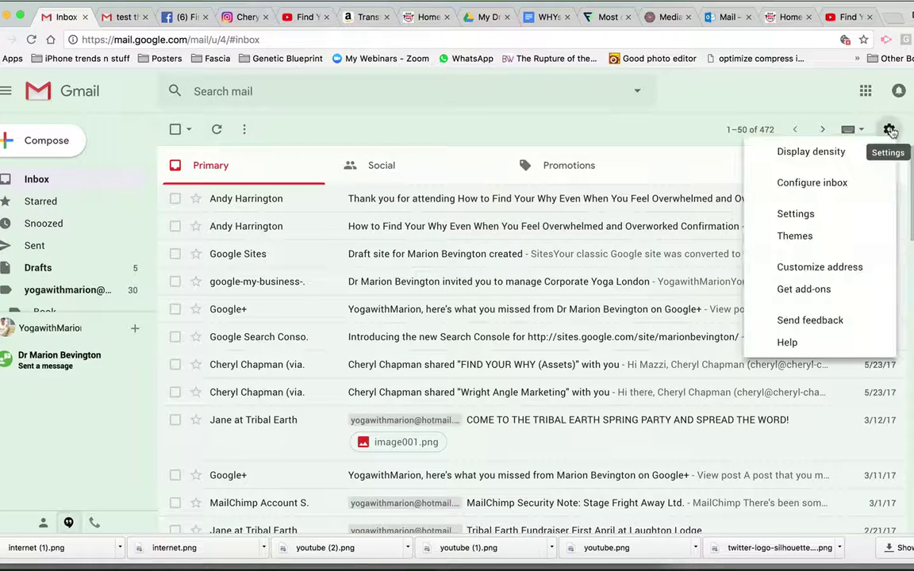
pyautogui.click(797, 213)
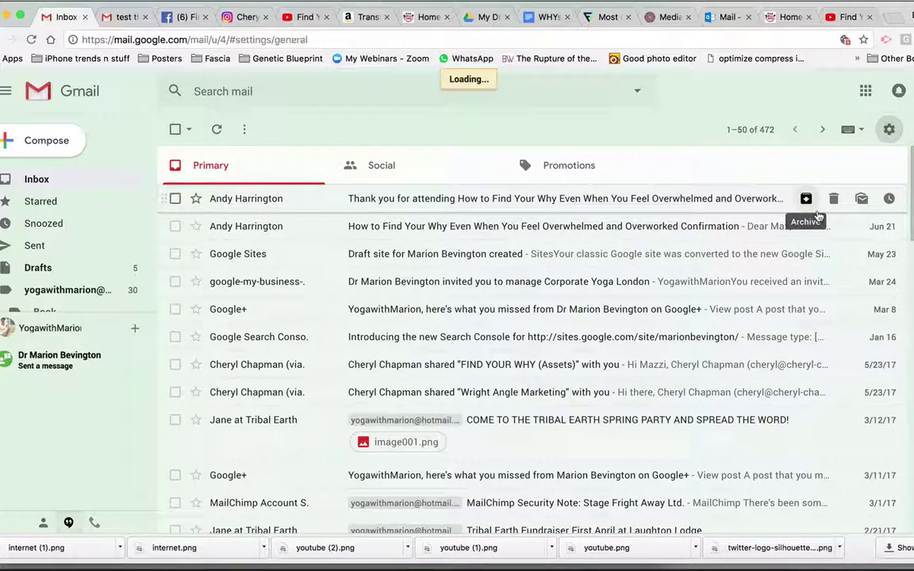
pyautogui.scroll(-5, 690, 361)
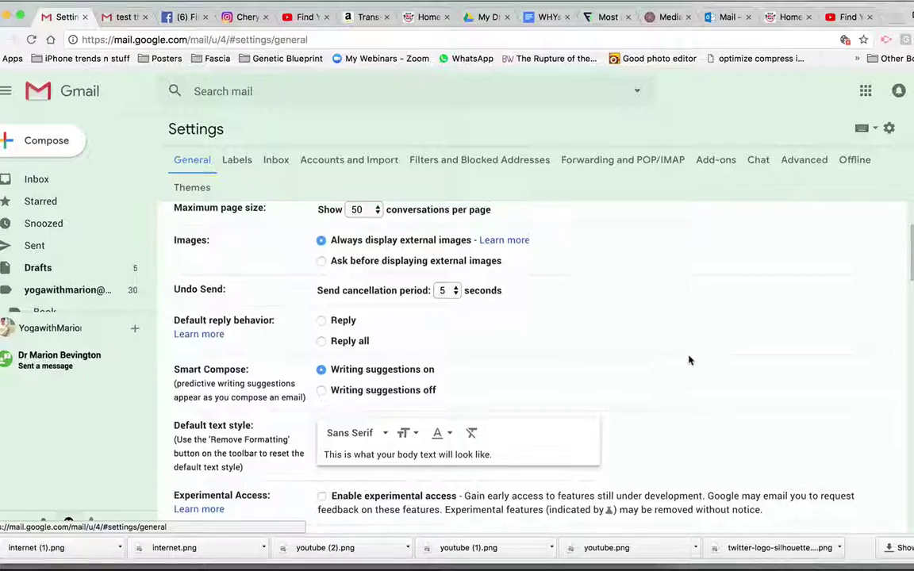
pyautogui.scroll(-10, 298, 327)
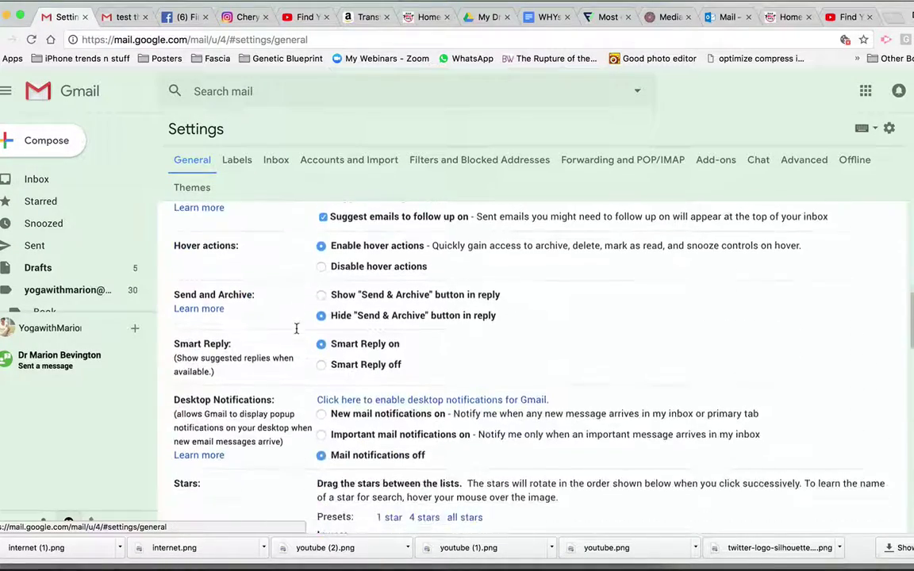
pyautogui.scroll(-10, 296, 326)
pyautogui.scroll(2, 296, 327)
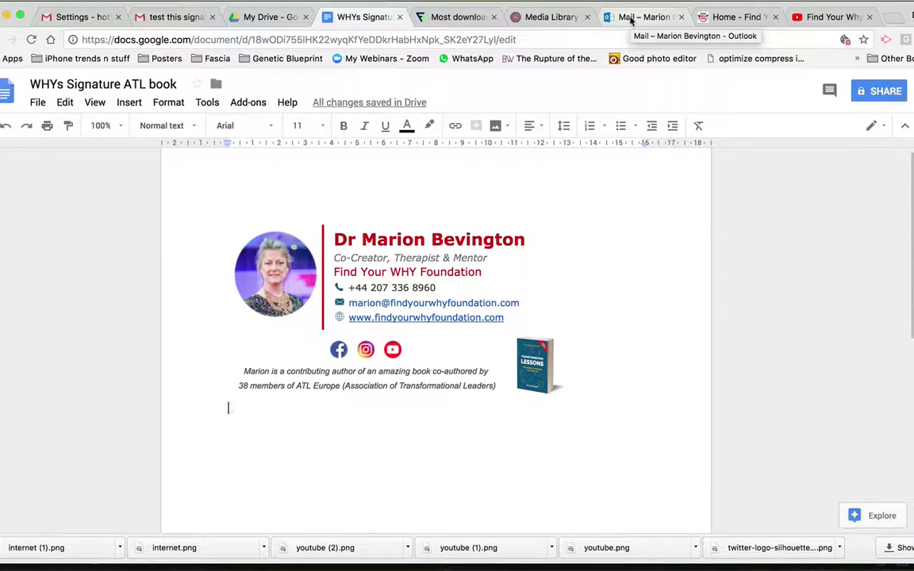
# Switch to Outlook, search its settings for "signat" and open the email signature editor.
pyautogui.click(631, 17)
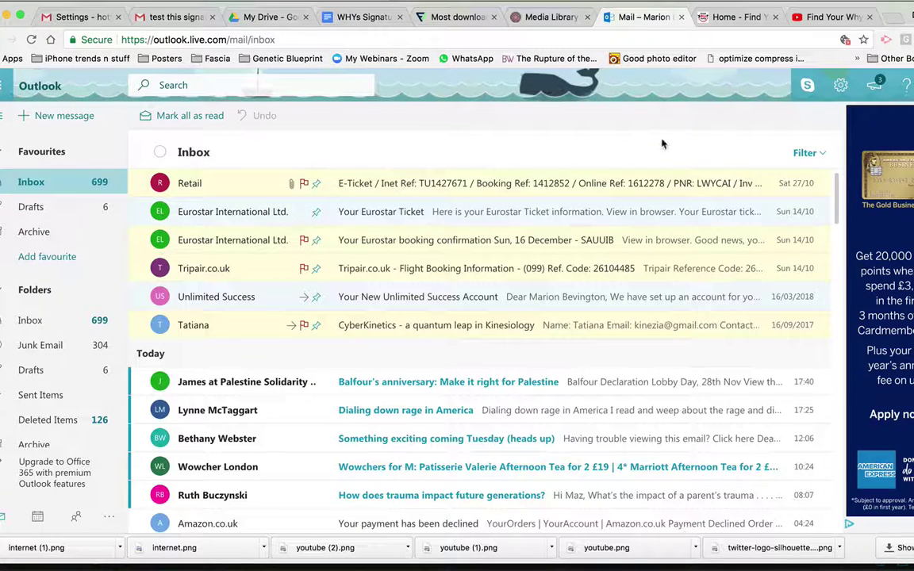
pyautogui.click(839, 87)
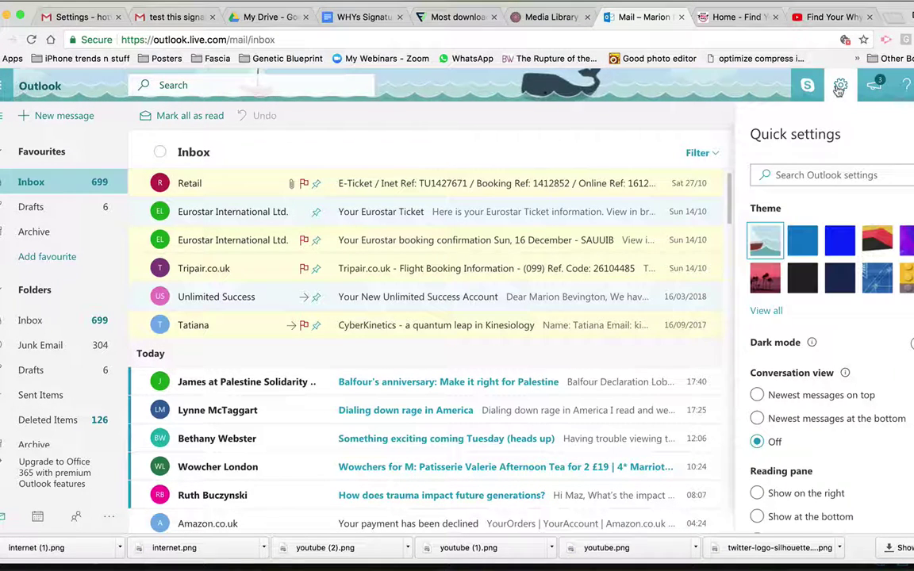
pyautogui.click(803, 175)
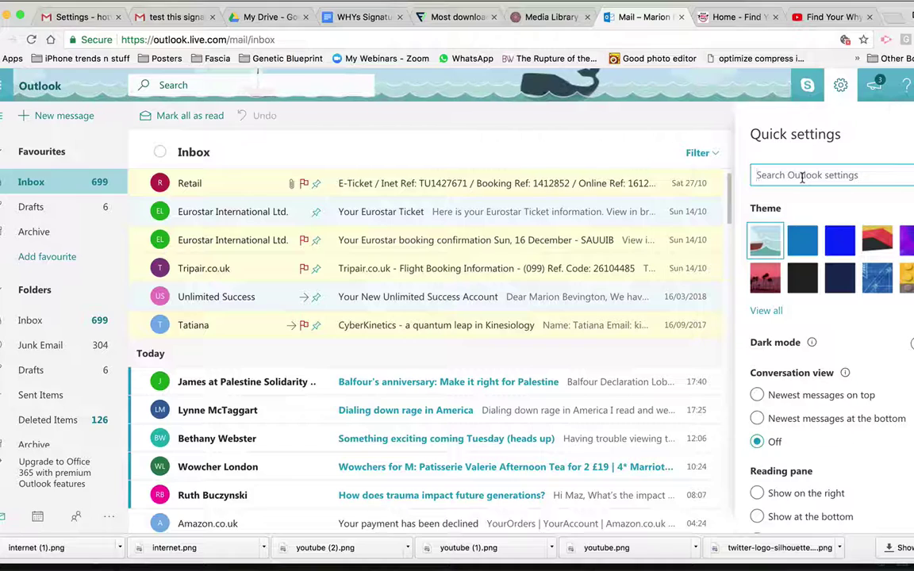
pyautogui.write('signat')
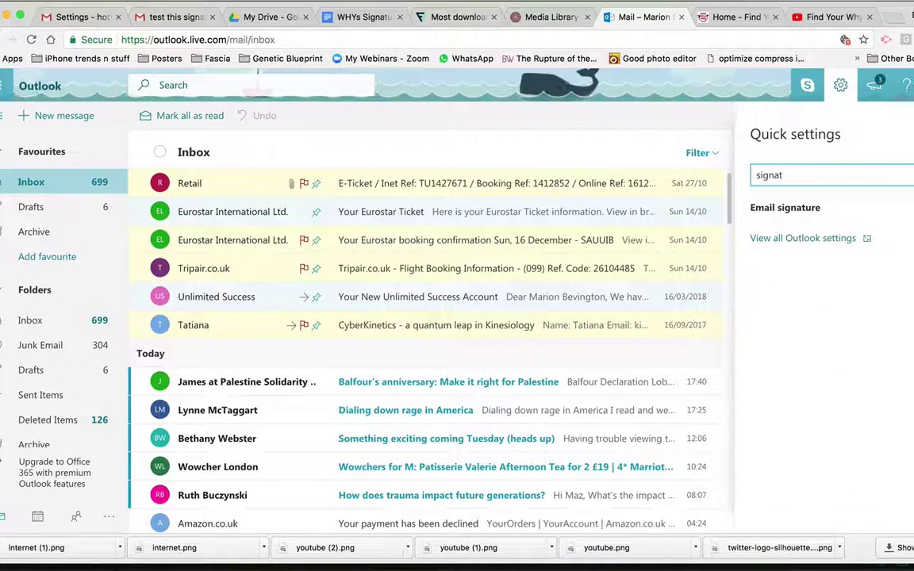
pyautogui.click(801, 217)
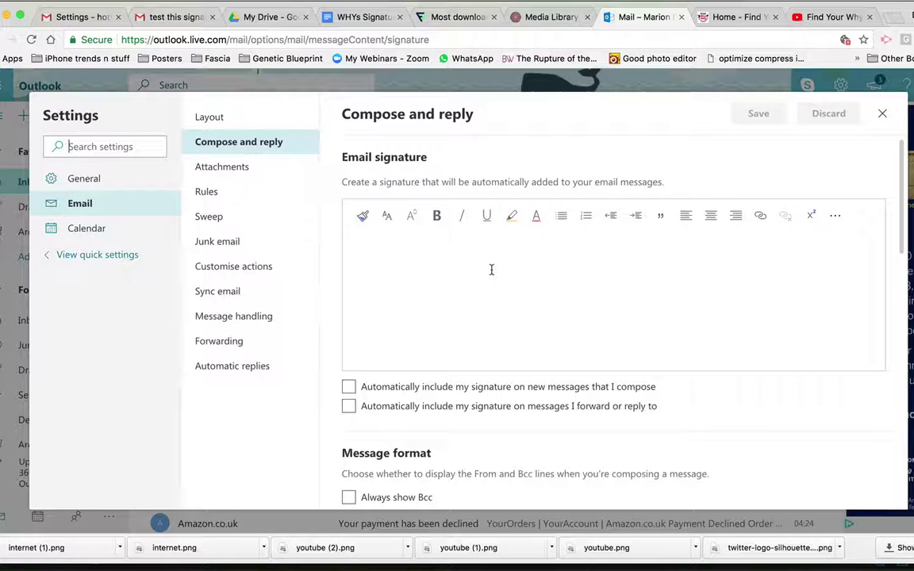
pyautogui.click(361, 18)
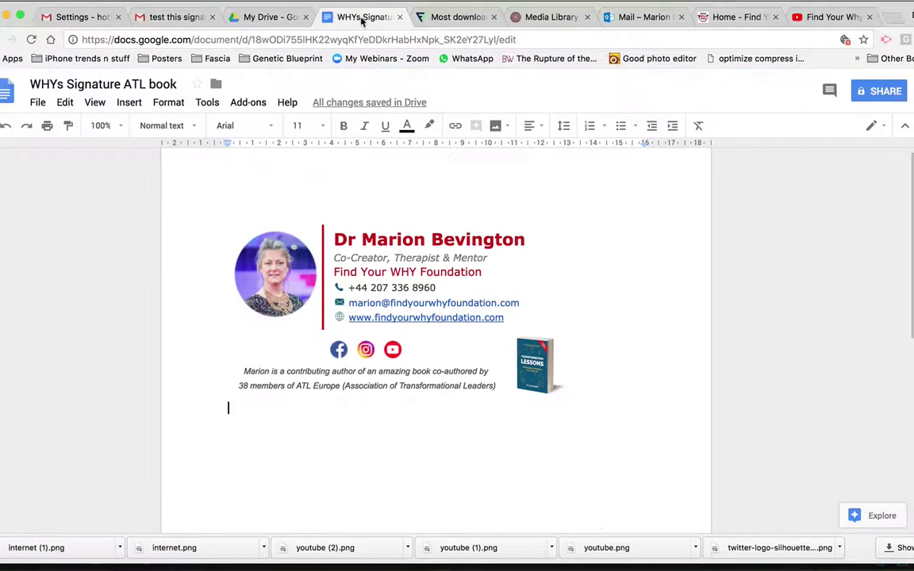
pyautogui.hotkey('ctrl', 'a')
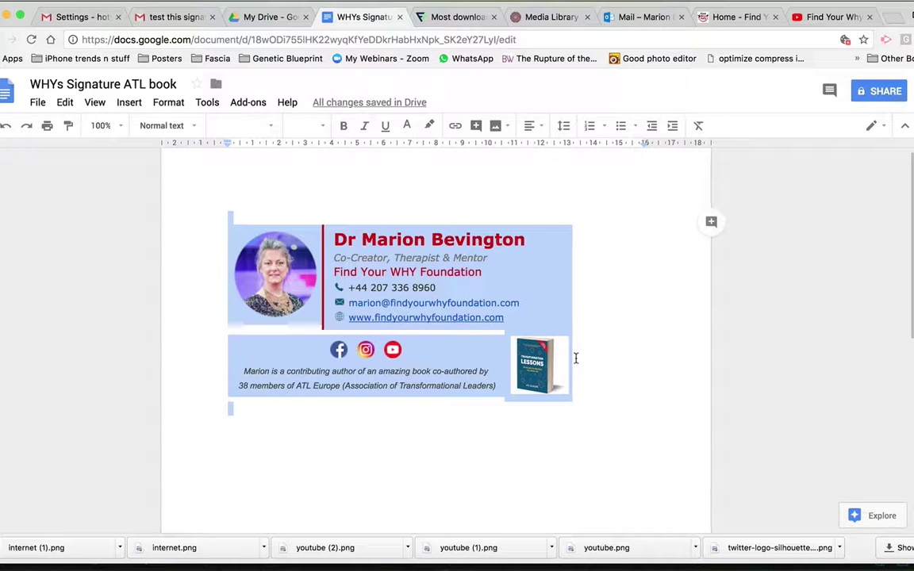
pyautogui.click(646, 18)
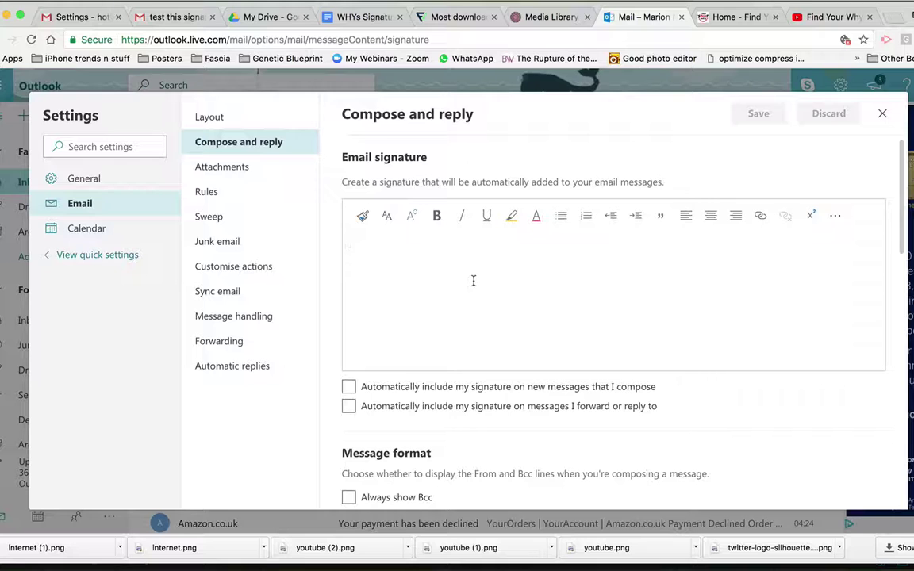
pyautogui.press('super+v')
pyautogui.scroll(-3, 669, 292)
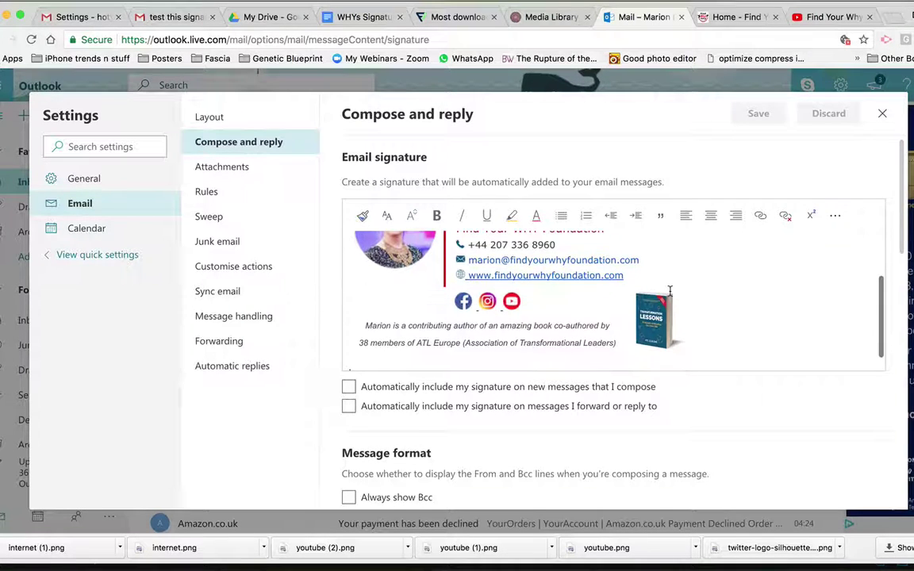
# Clear the stray underlines between the social icons and delete the underlined space before the website address in the Outlook signature.
pyautogui.click(449, 302)
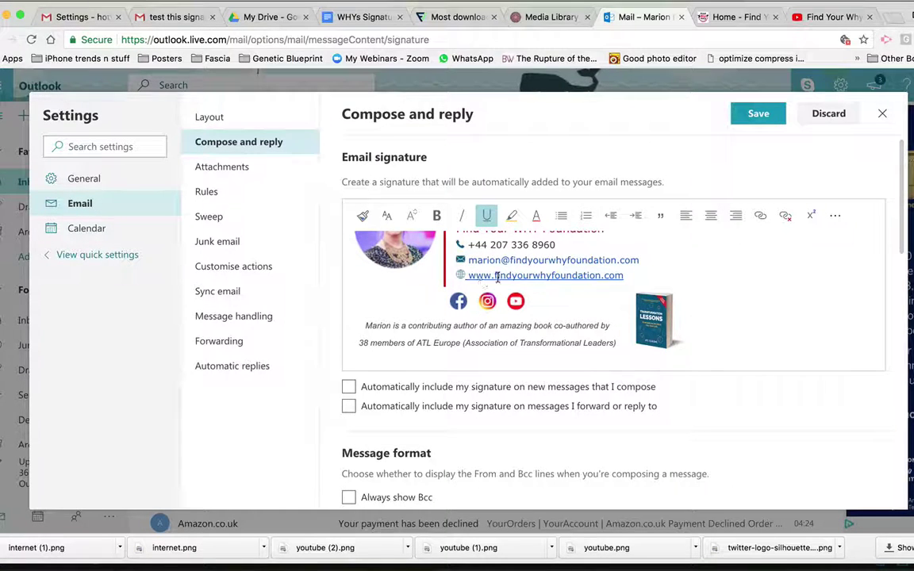
pyautogui.click(459, 275)
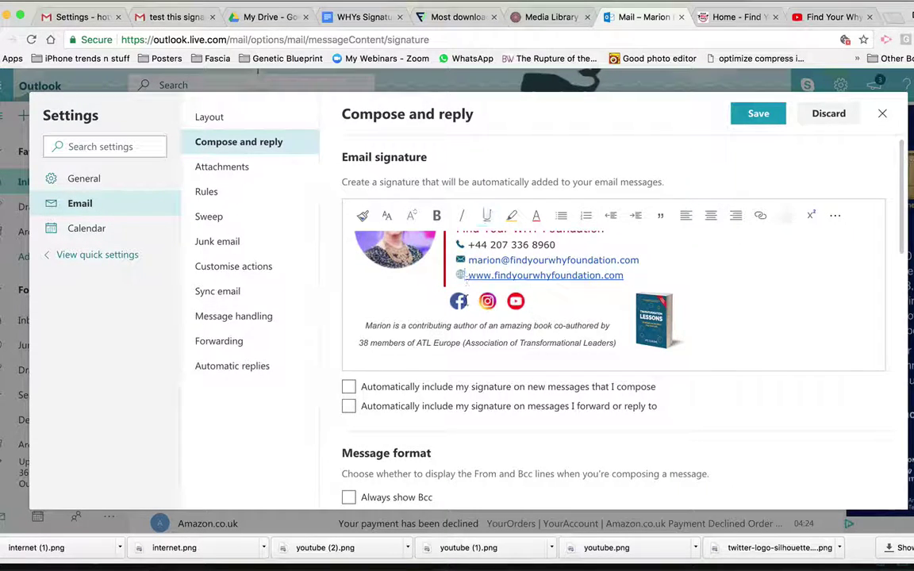
pyautogui.press('BackSpace')
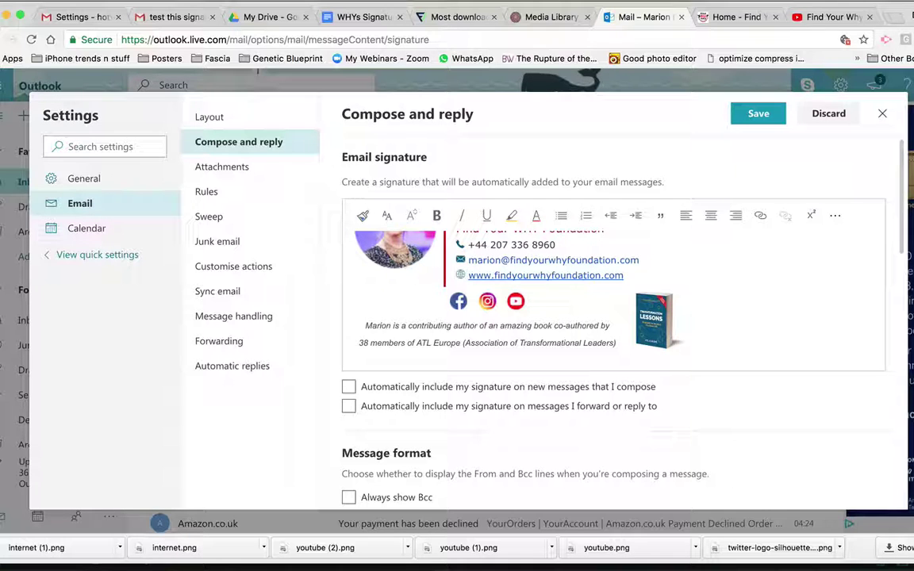
# Check the web address behind the website link in the Outlook signature and keep it.
pyautogui.click(523, 278)
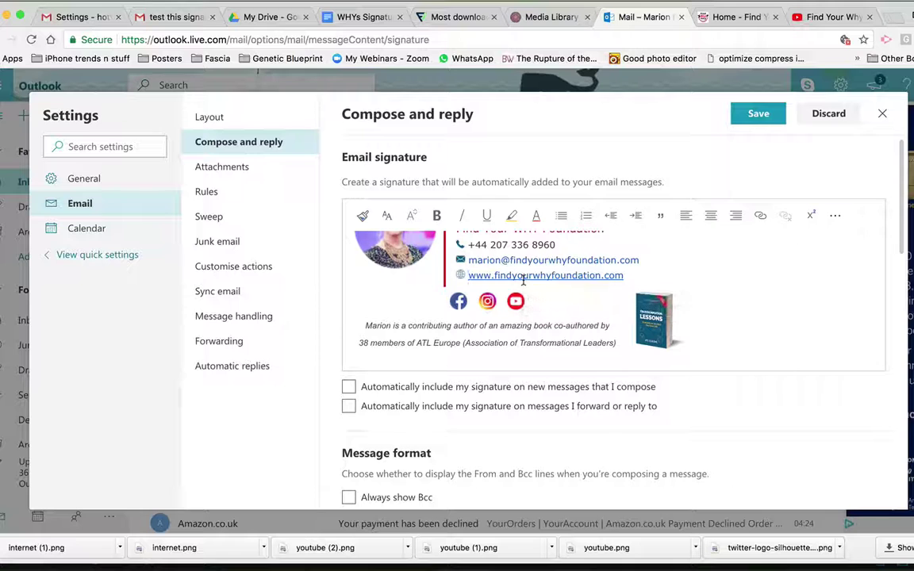
pyautogui.click(760, 216)
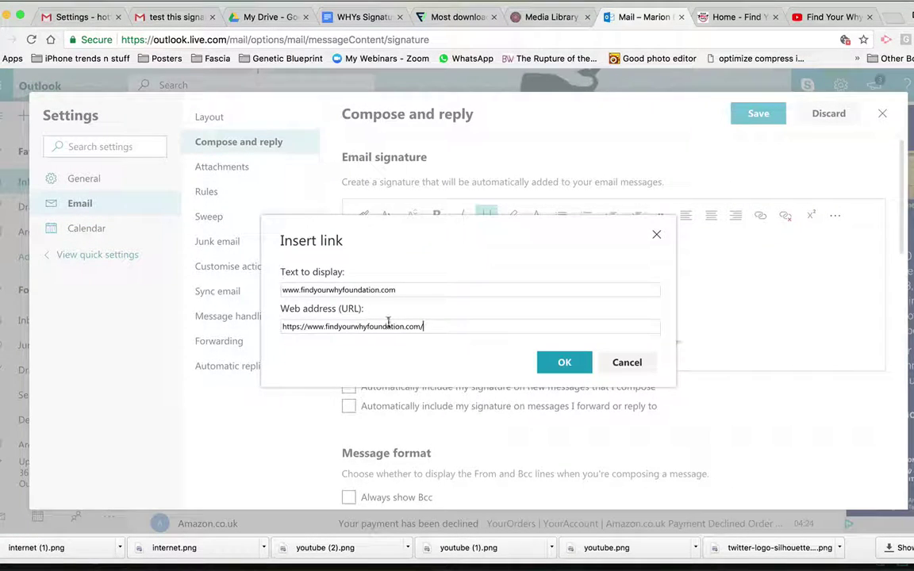
pyautogui.click(564, 362)
pyautogui.scroll(3, 657, 288)
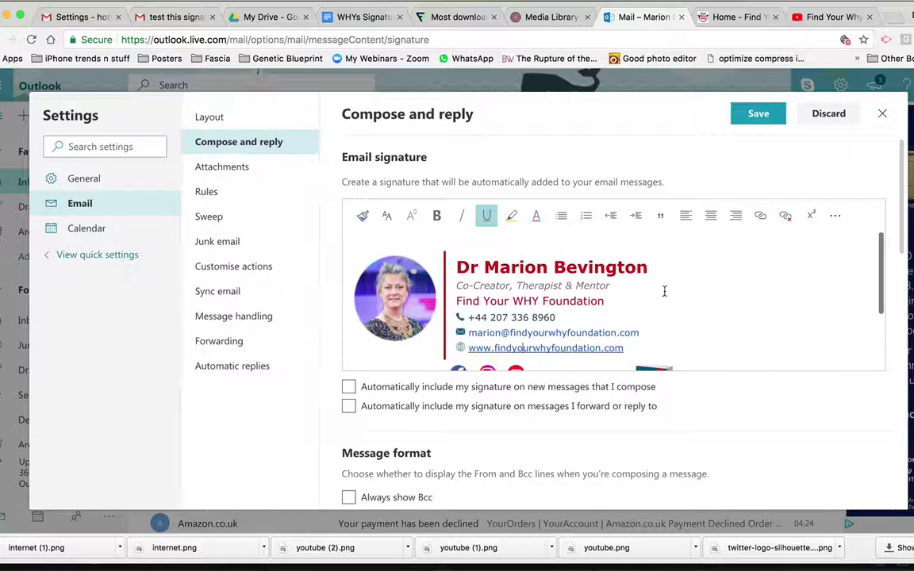
pyautogui.scroll(-3, 663, 290)
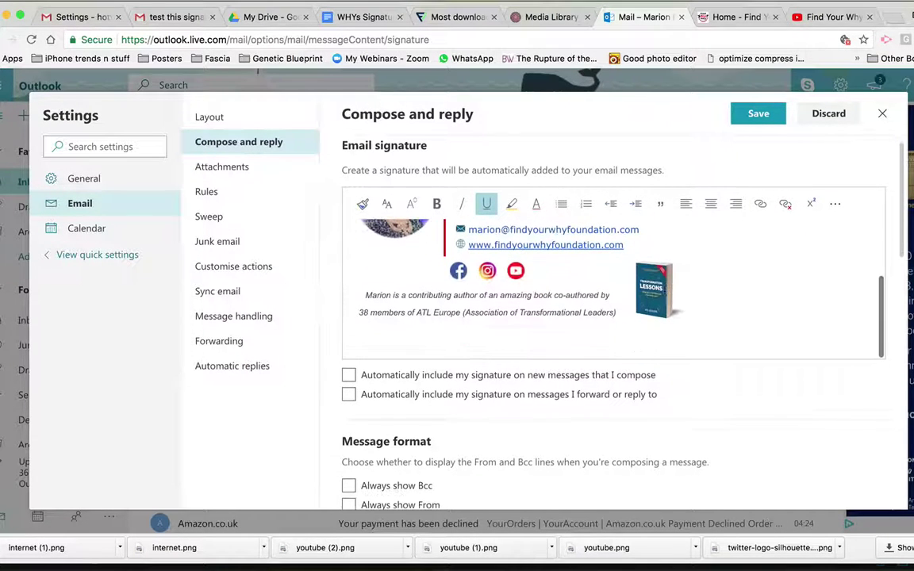
# Check the web address behind the Facebook icon in the Outlook signature and keep it.
pyautogui.click(451, 274)
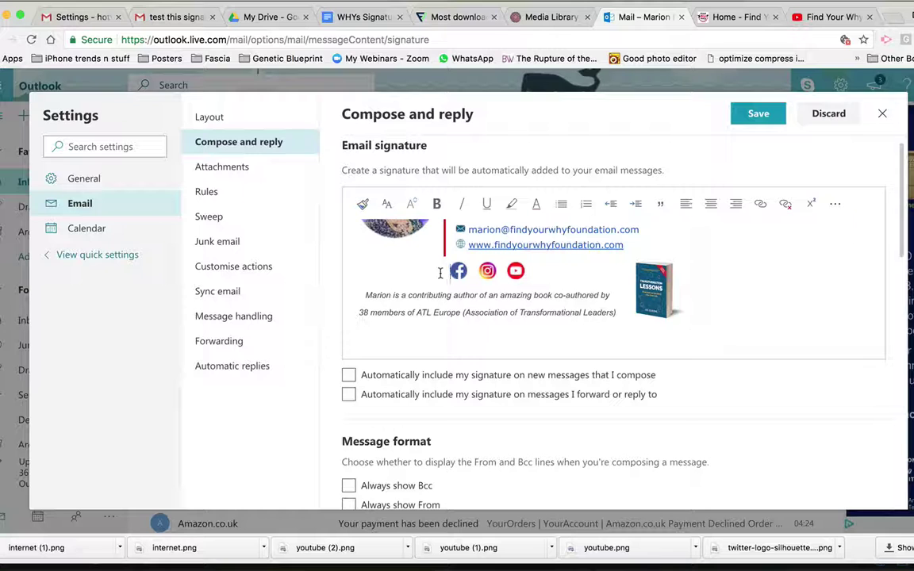
pyautogui.press('Right')
pyautogui.click(760, 204)
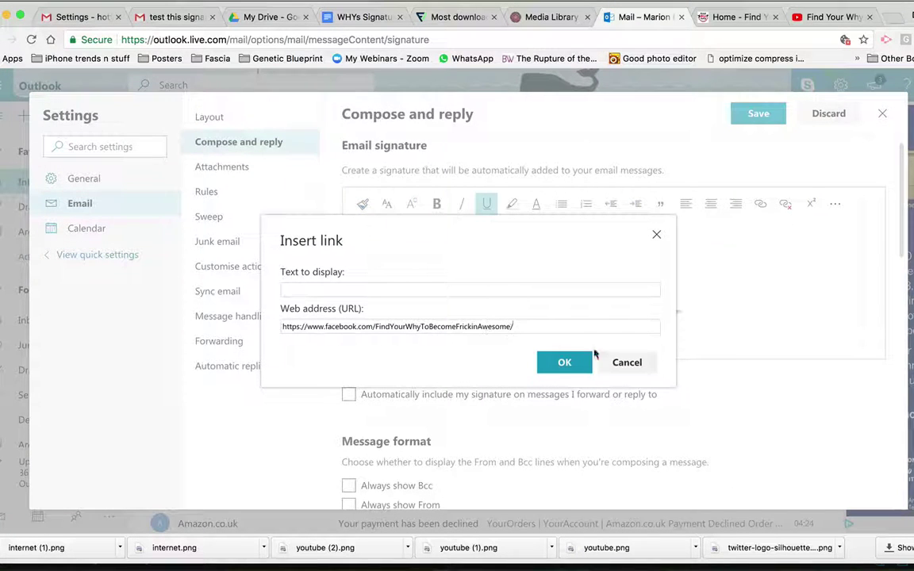
pyautogui.click(568, 361)
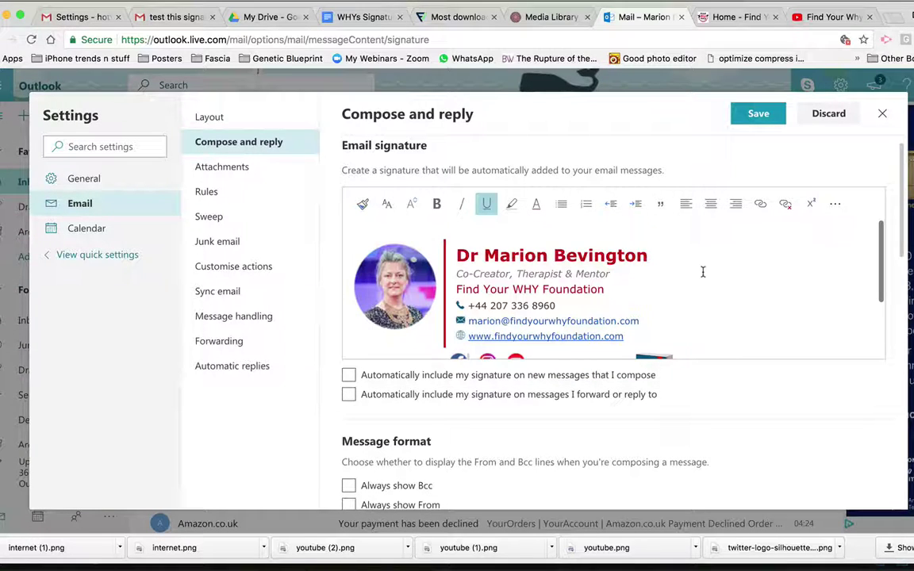
pyautogui.scroll(-5, 702, 269)
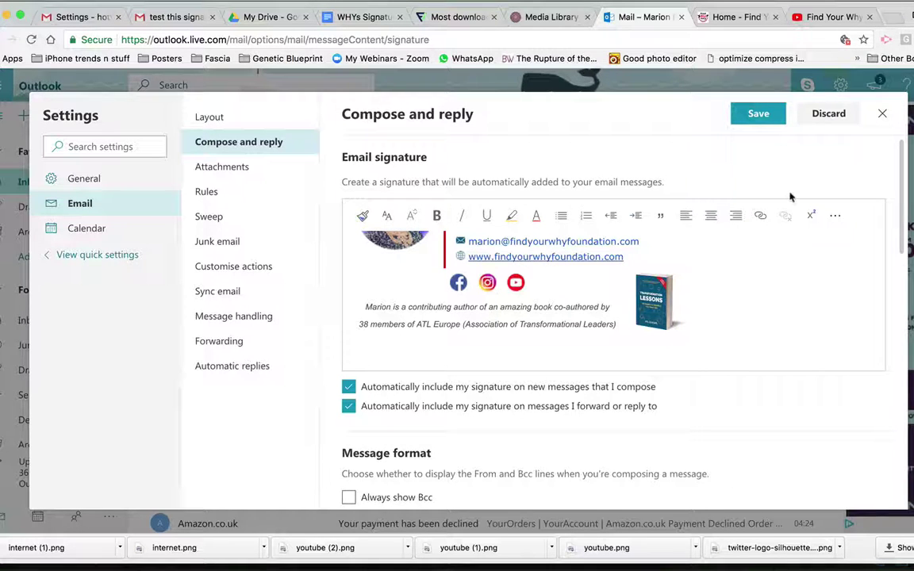
pyautogui.click(760, 215)
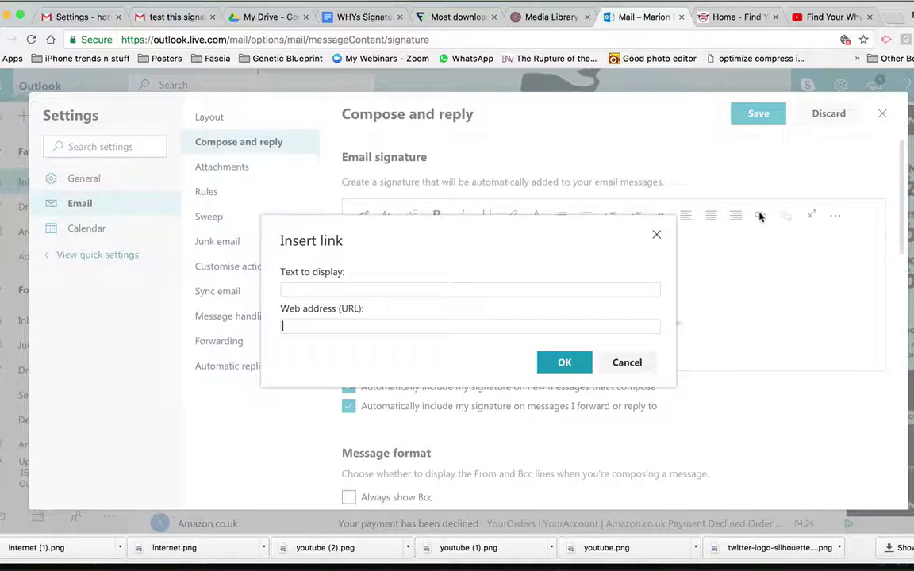
pyautogui.press('super+v')
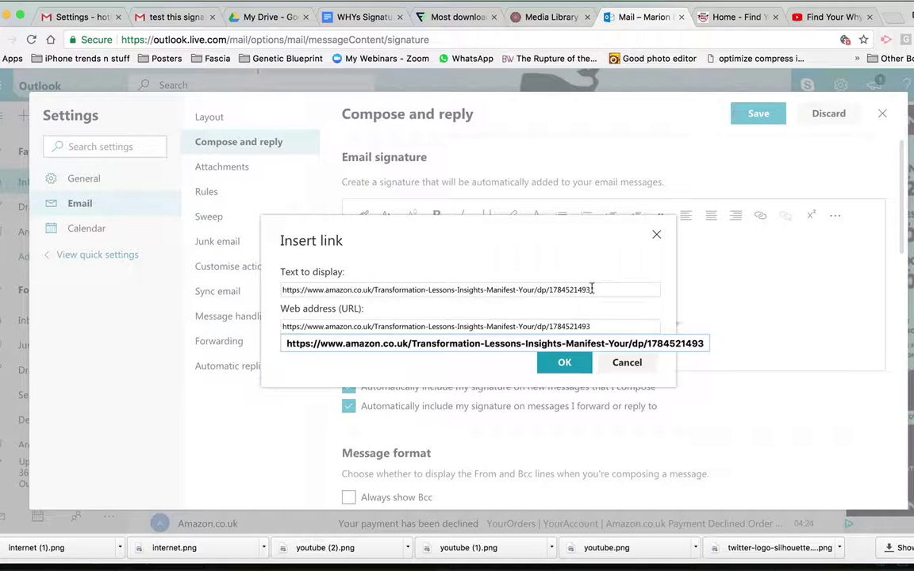
pyautogui.moveTo(590, 290); pyautogui.dragTo(250, 291)
pyautogui.press('BackSpace')
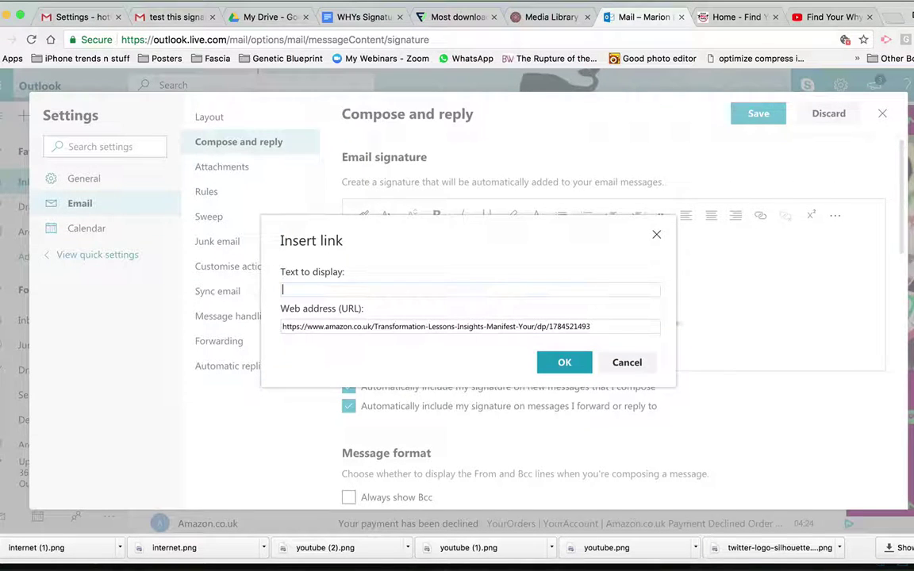
pyautogui.click(556, 368)
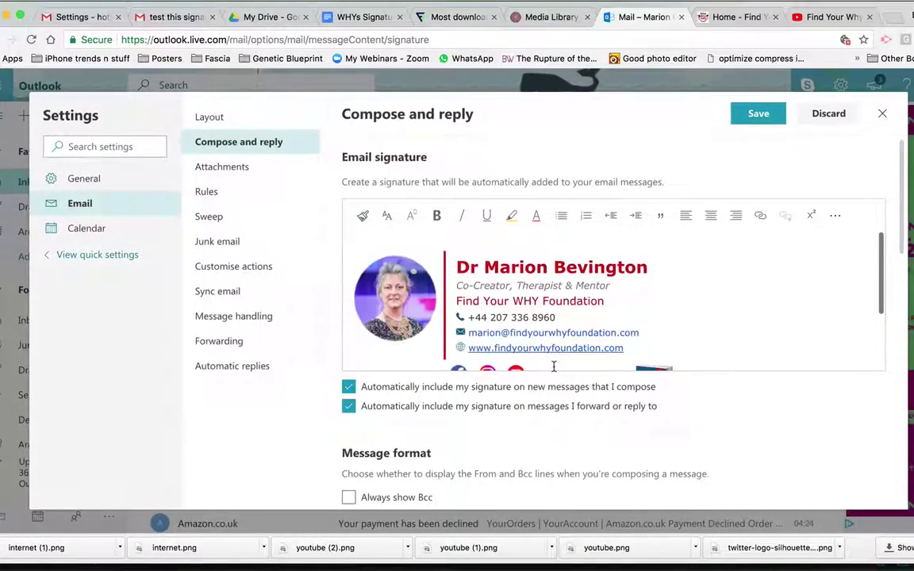
# Review the finished Outlook signature, save it and close the settings.
pyautogui.scroll(-5, 704, 329)
pyautogui.scroll(3, 703, 332)
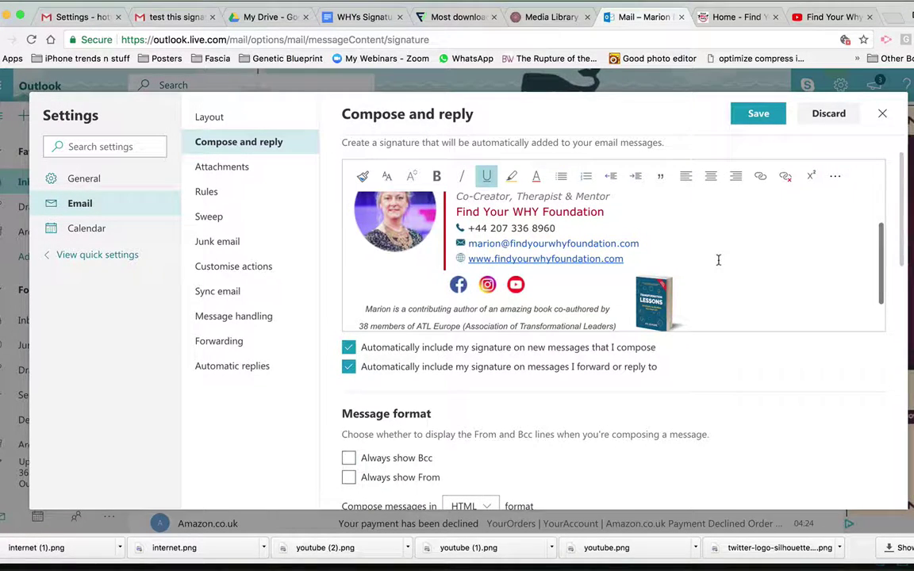
pyautogui.scroll(2, 718, 258)
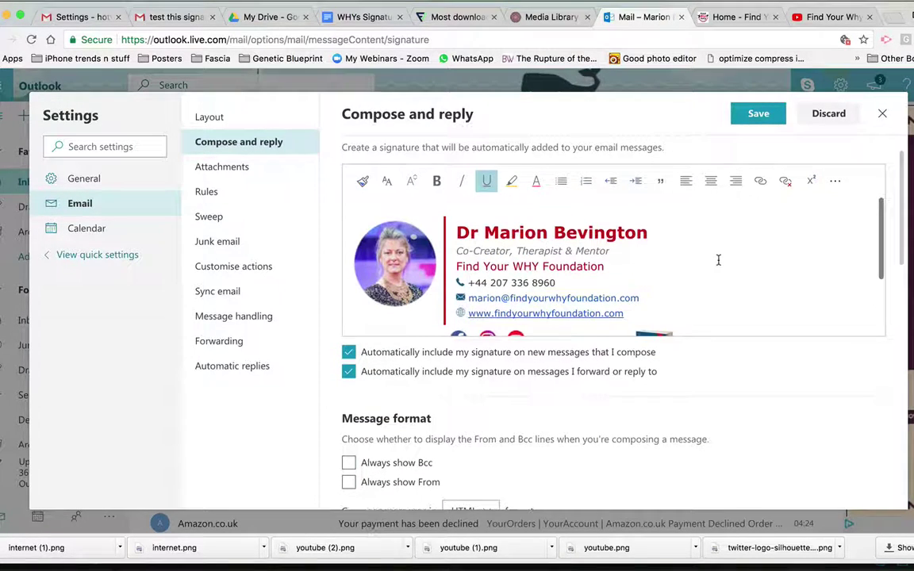
pyautogui.click(760, 114)
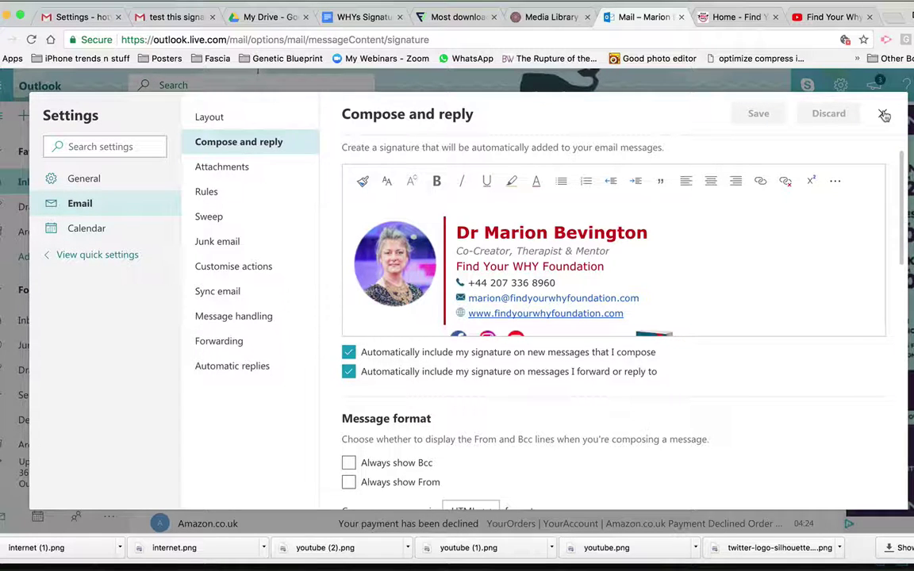
pyautogui.click(883, 116)
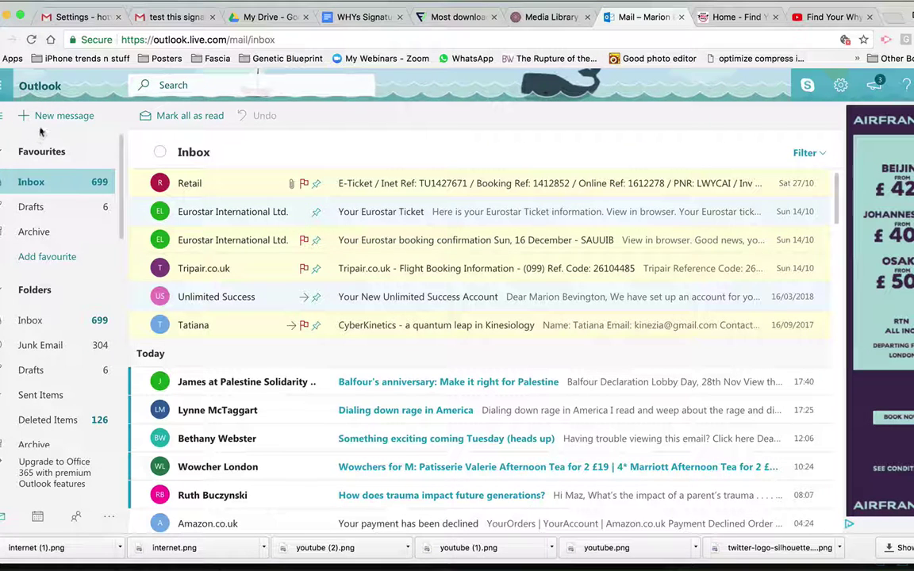
# Start a new message to your own suggested email address with the subject "TESTING SIGNATURE FRON OUTLOOK".
pyautogui.click(49, 119)
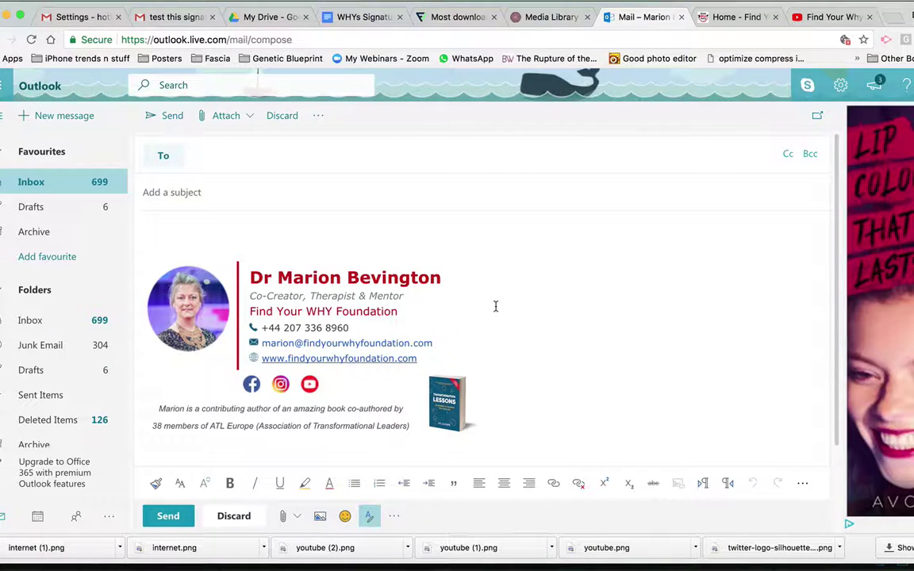
pyautogui.write('MAR')
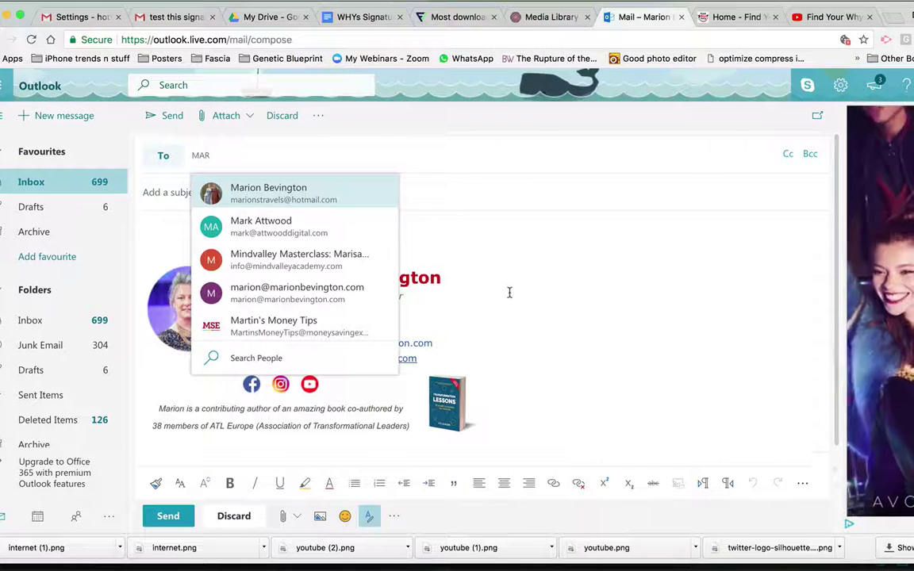
pyautogui.click(307, 293)
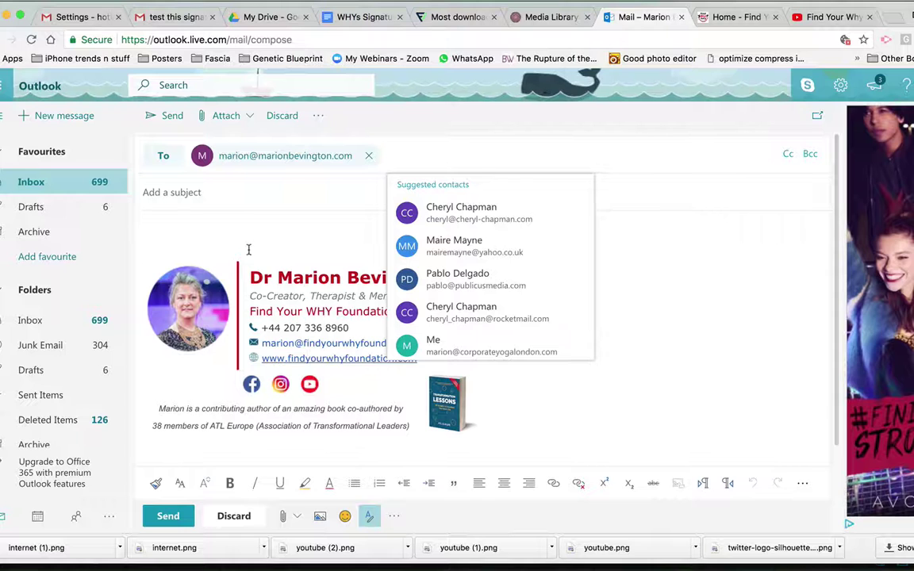
pyautogui.click(245, 193)
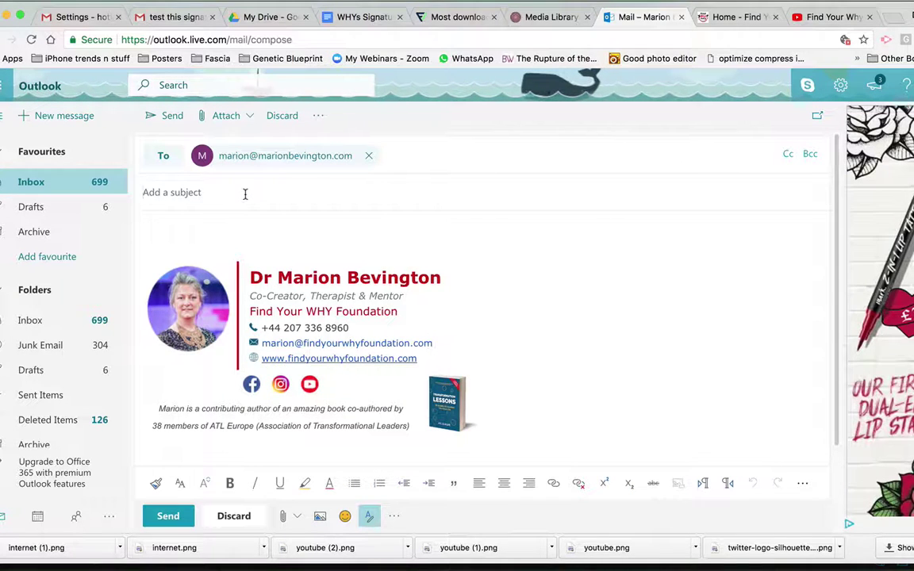
pyautogui.write('TEST')
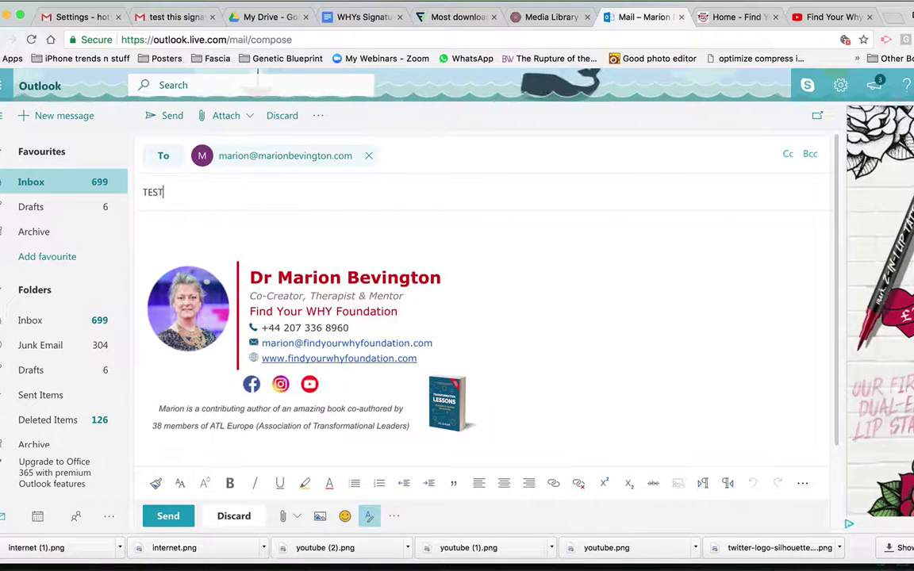
pyautogui.write('ING SIG')
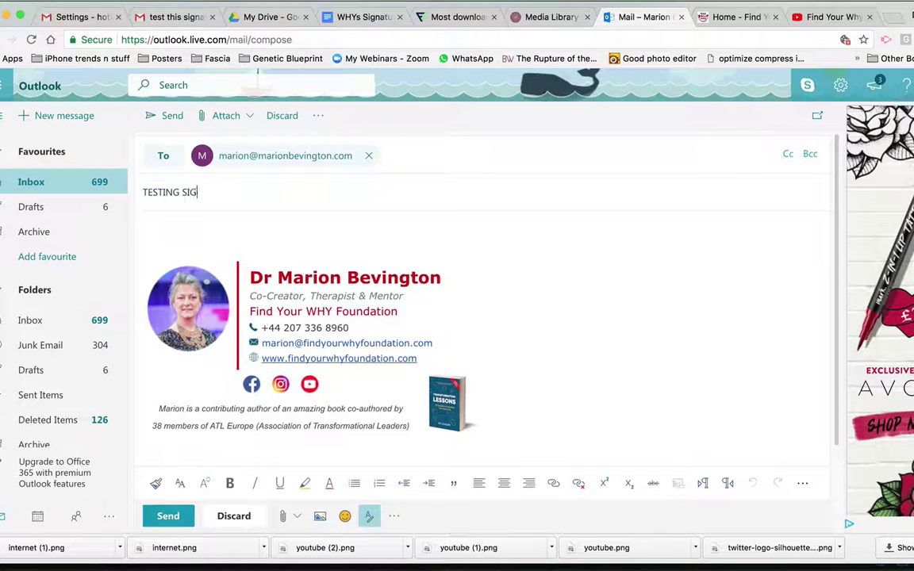
pyautogui.write('NATURE FRON')
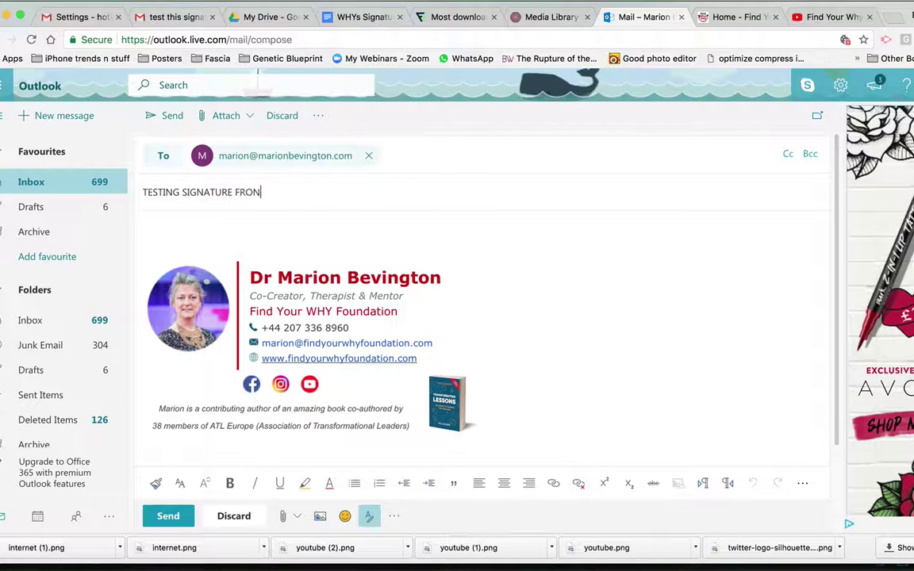
pyautogui.write(' OUTLOOK')
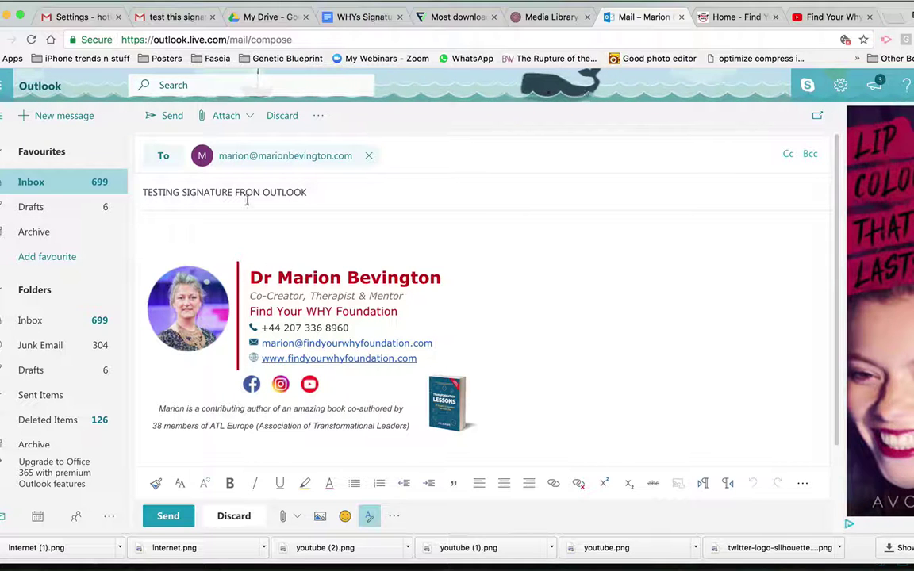
# Write "oops bit shouty!!" above the signature in the message body and send the email.
pyautogui.click(255, 222)
pyautogui.write('oops')
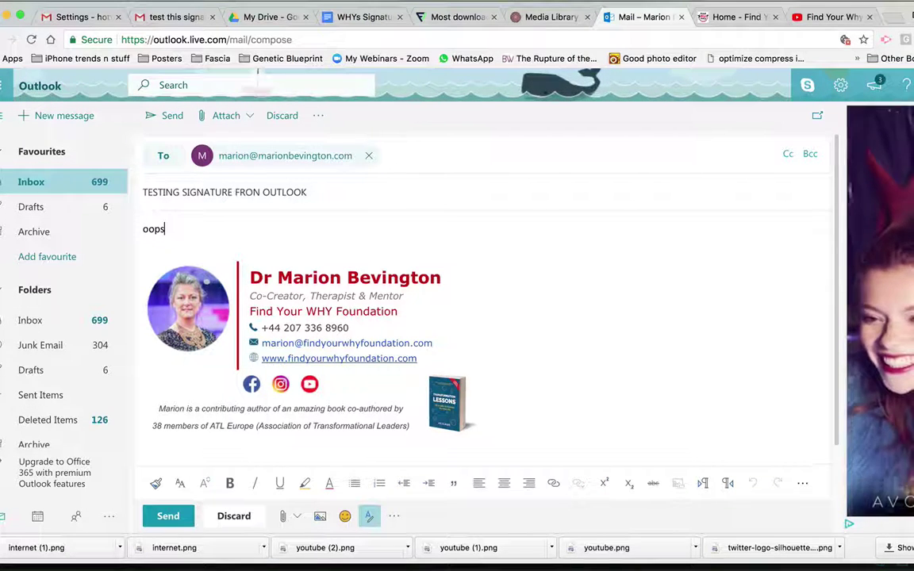
pyautogui.write(' b')
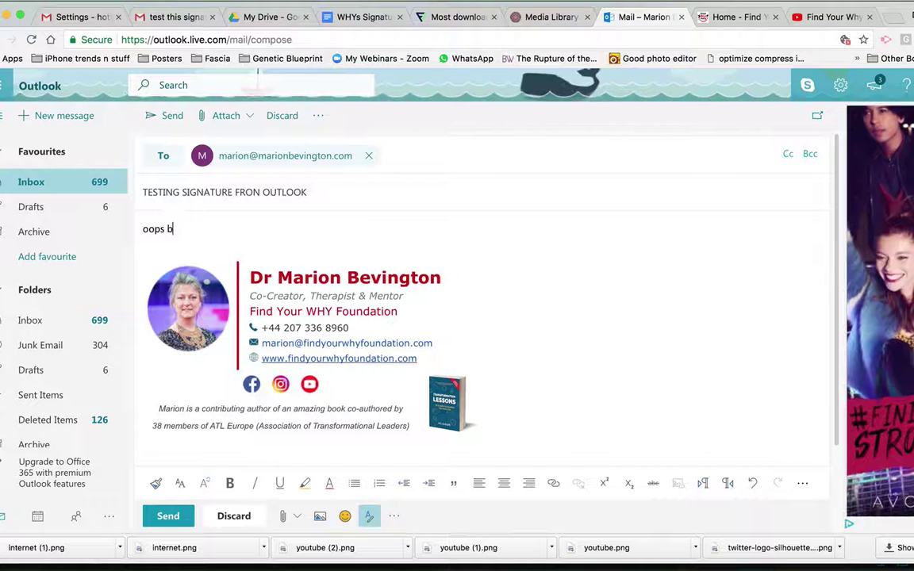
pyautogui.write('it shout')
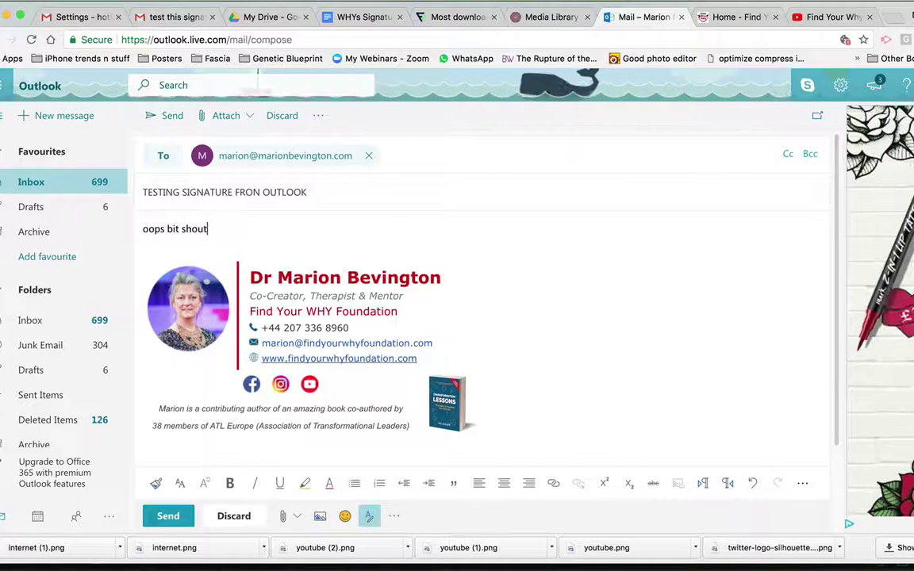
pyautogui.write('y!!')
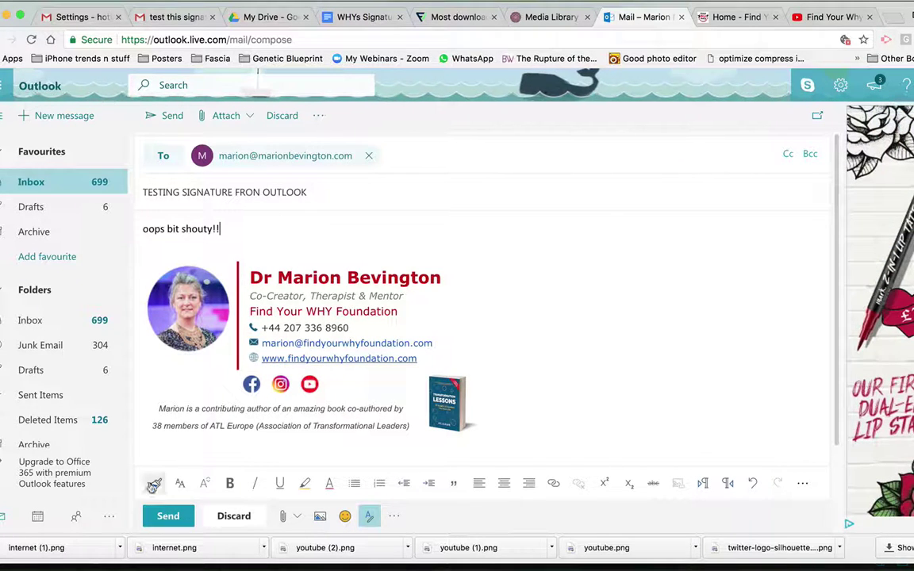
pyautogui.click(164, 515)
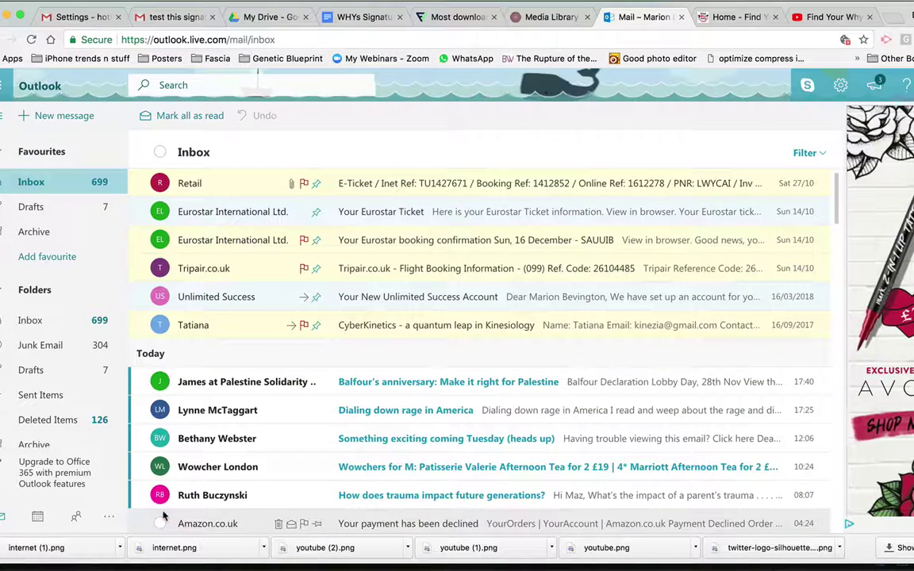
# Switch to the receiving Gmail account, refresh its inbox and open the test email sent from Outlook to check the signature.
pyautogui.click(173, 19)
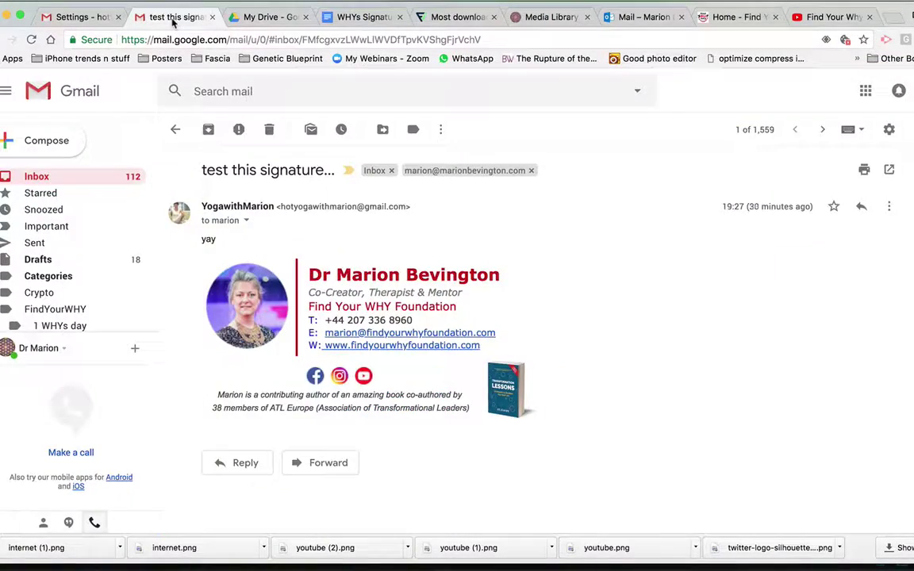
pyautogui.click(39, 178)
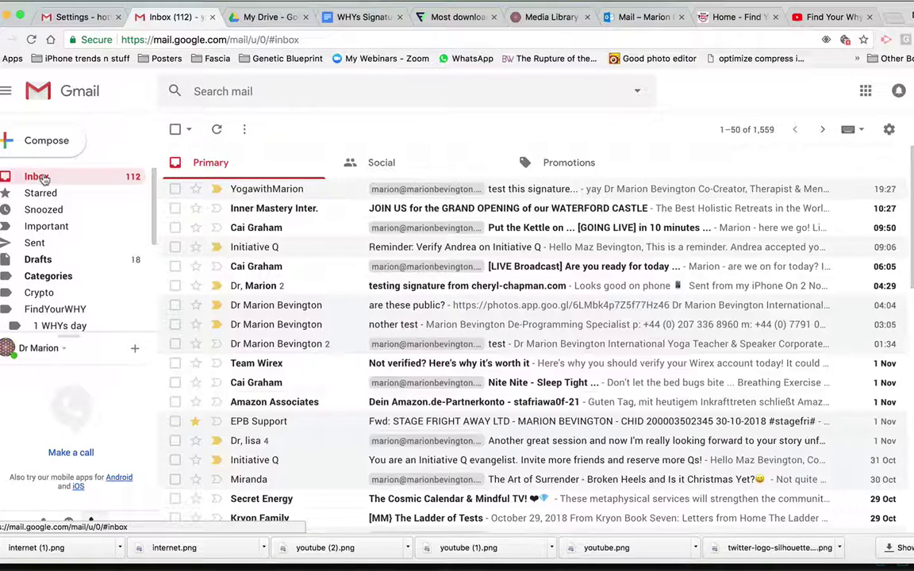
pyautogui.click(217, 130)
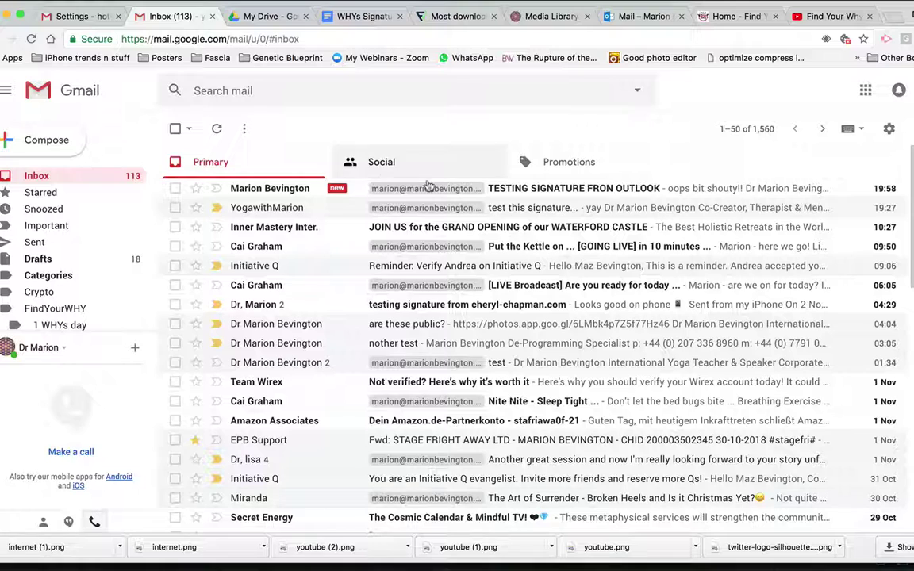
pyautogui.click(540, 196)
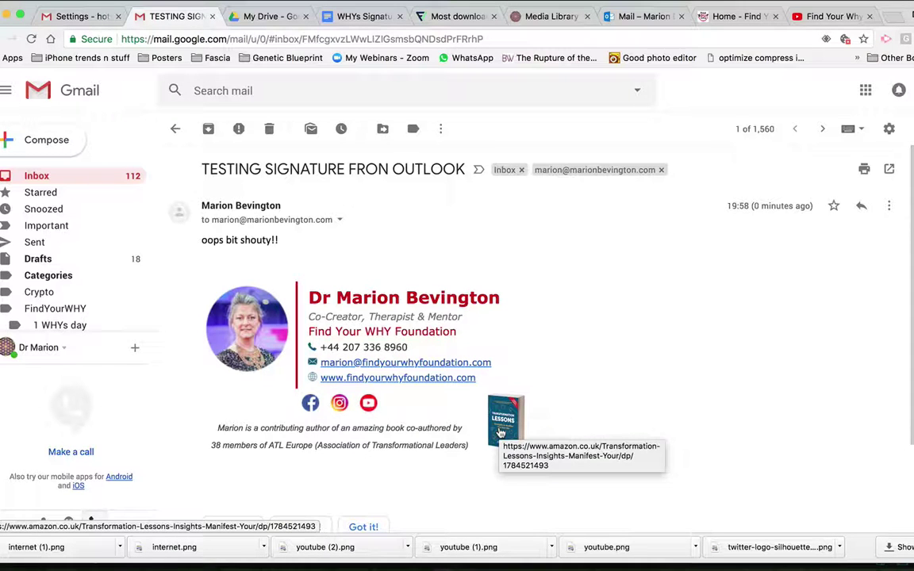
pyautogui.click(646, 16)
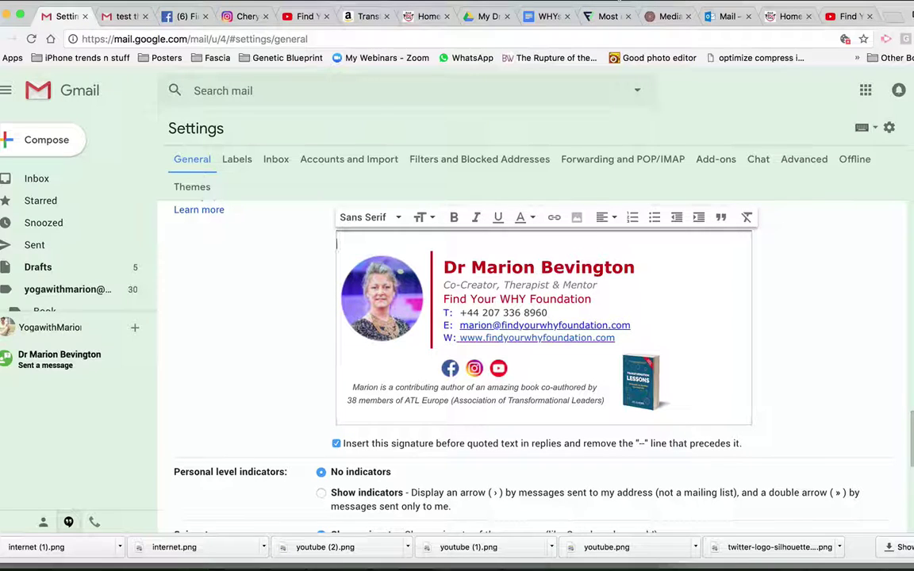
pyautogui.click(623, 1)
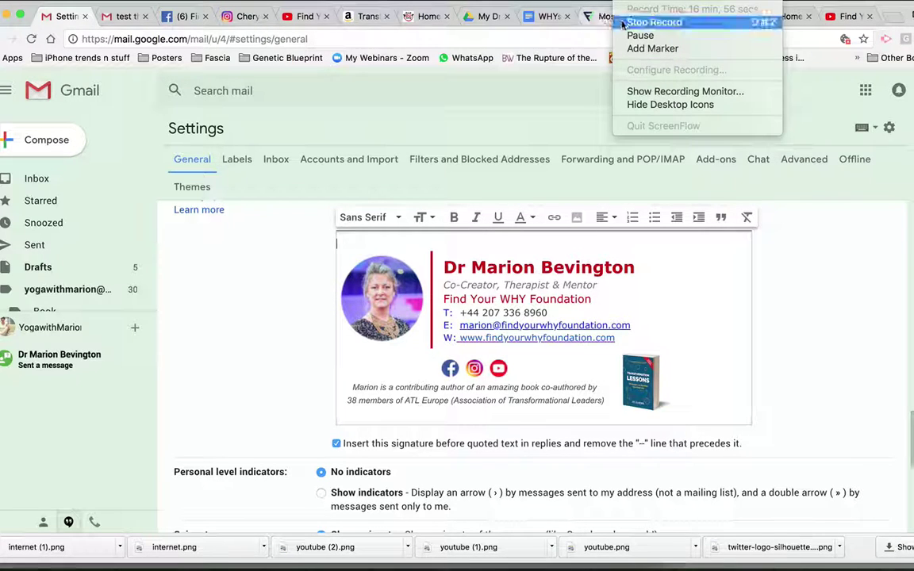